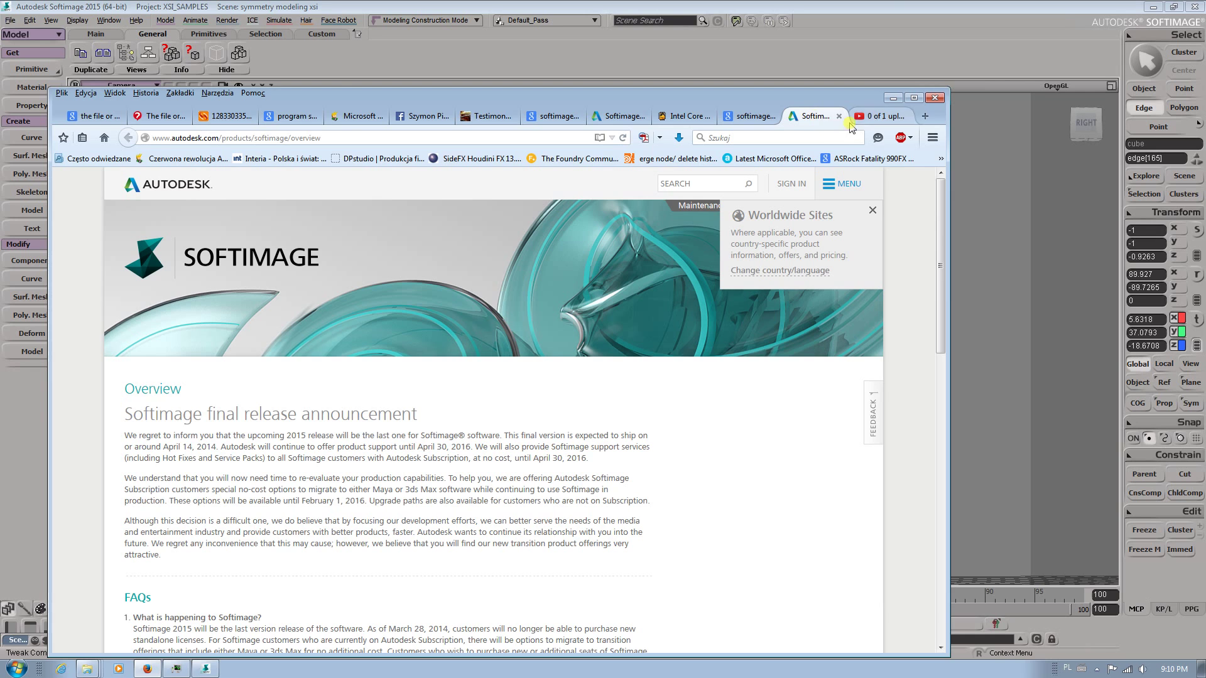
# Examine the Softimage final release announcement, including its FAQs and the section on moving to 3ds Max or Maya
pyautogui.click(914, 97)
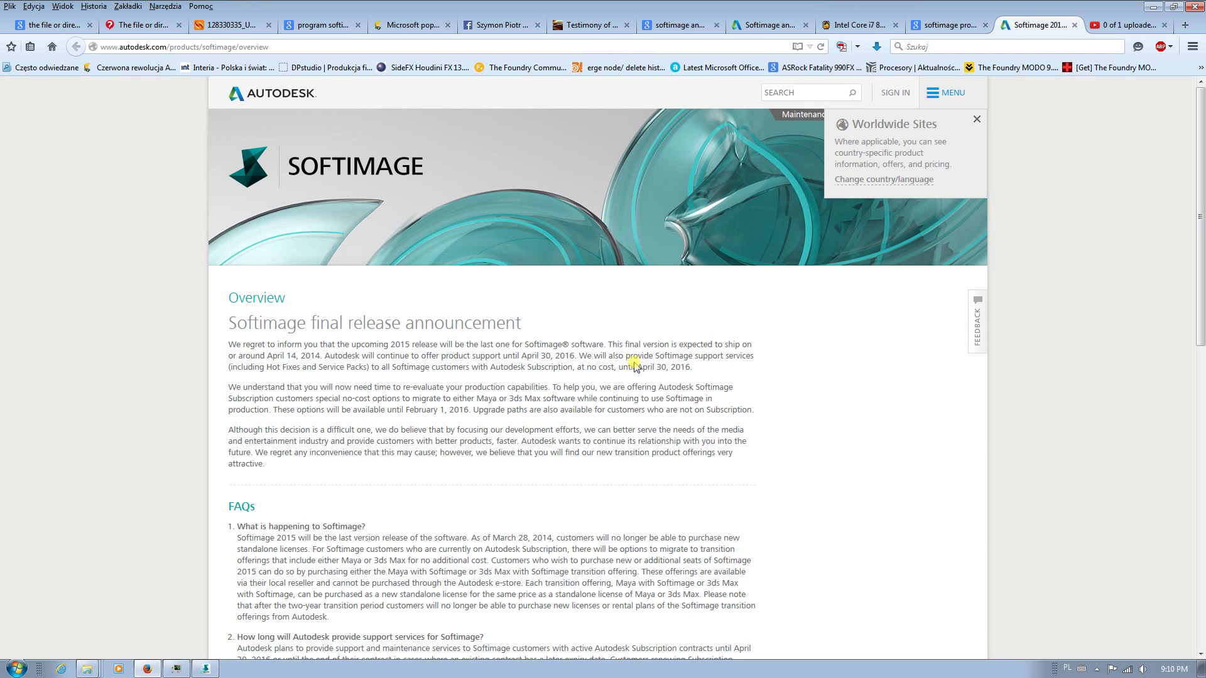
pyautogui.click(977, 120)
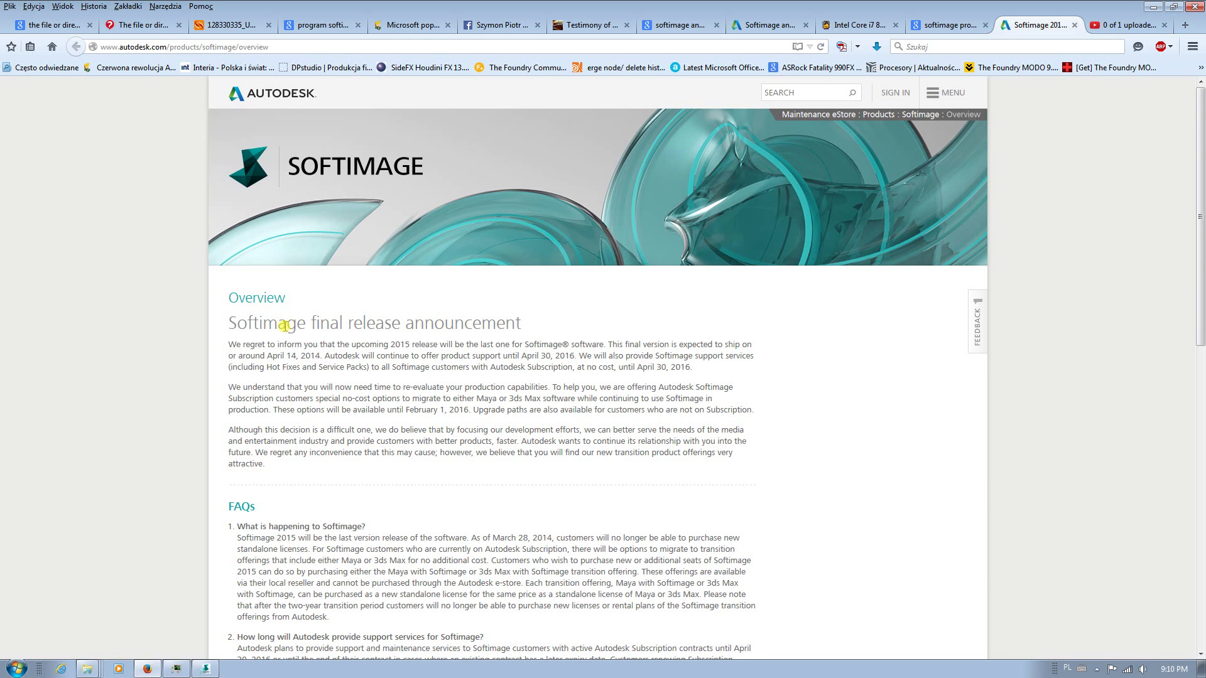
pyautogui.scroll(-3, 314, 288)
pyautogui.scroll(3, 346, 377)
pyautogui.scroll(-5, 305, 457)
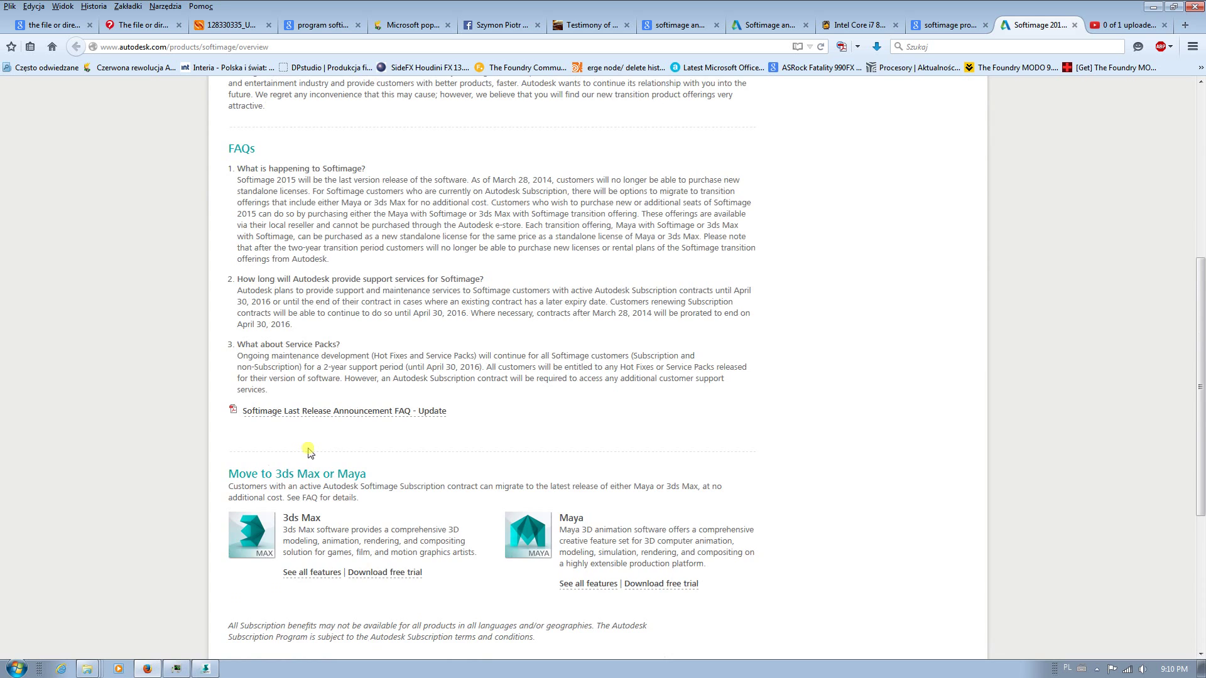
pyautogui.scroll(-3, 308, 451)
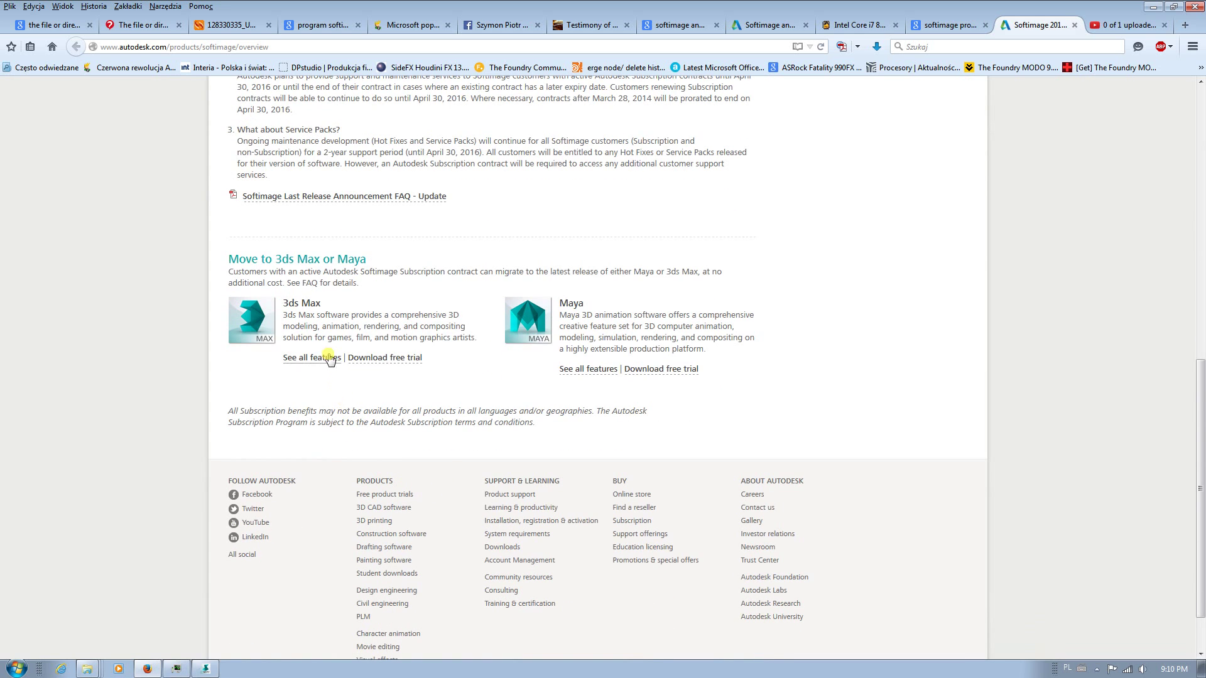
pyautogui.scroll(5, 325, 347)
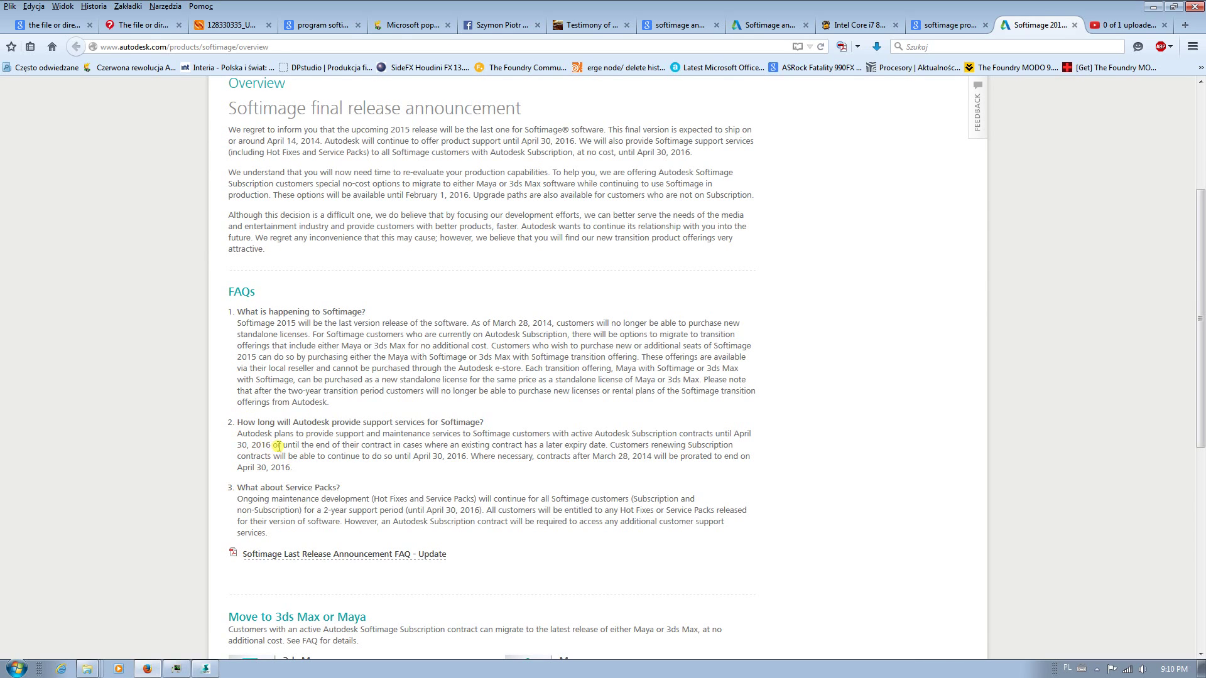
pyautogui.scroll(-4, 258, 391)
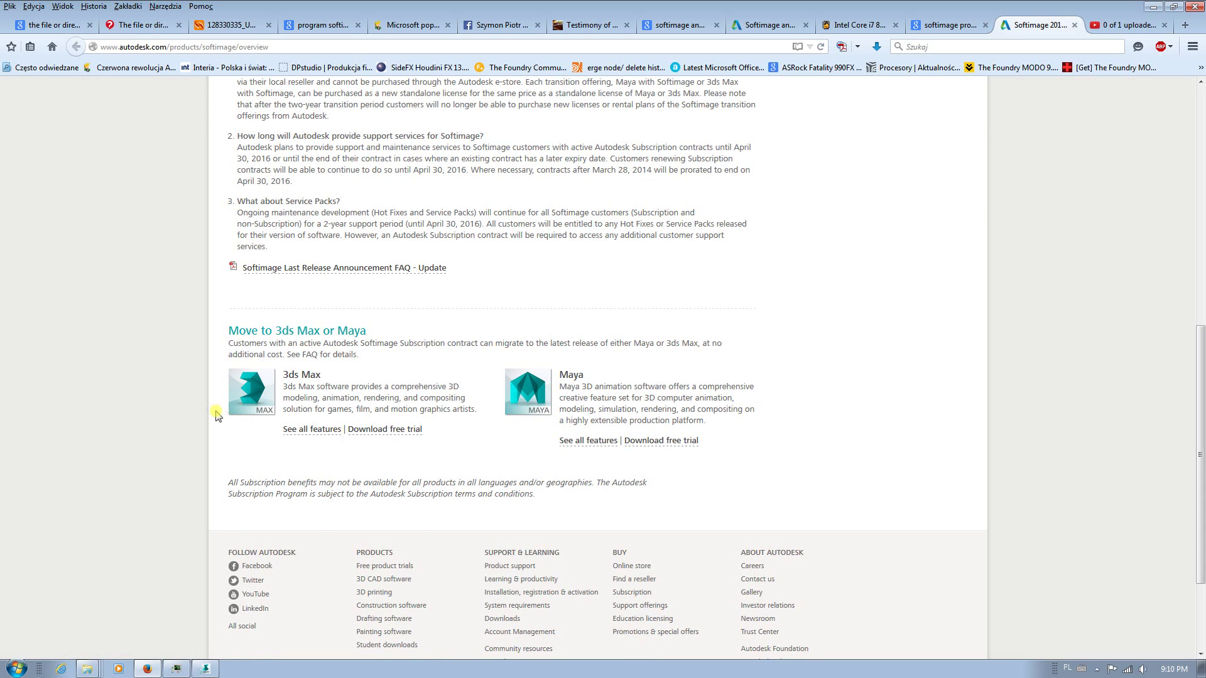
pyautogui.scroll(7, 332, 487)
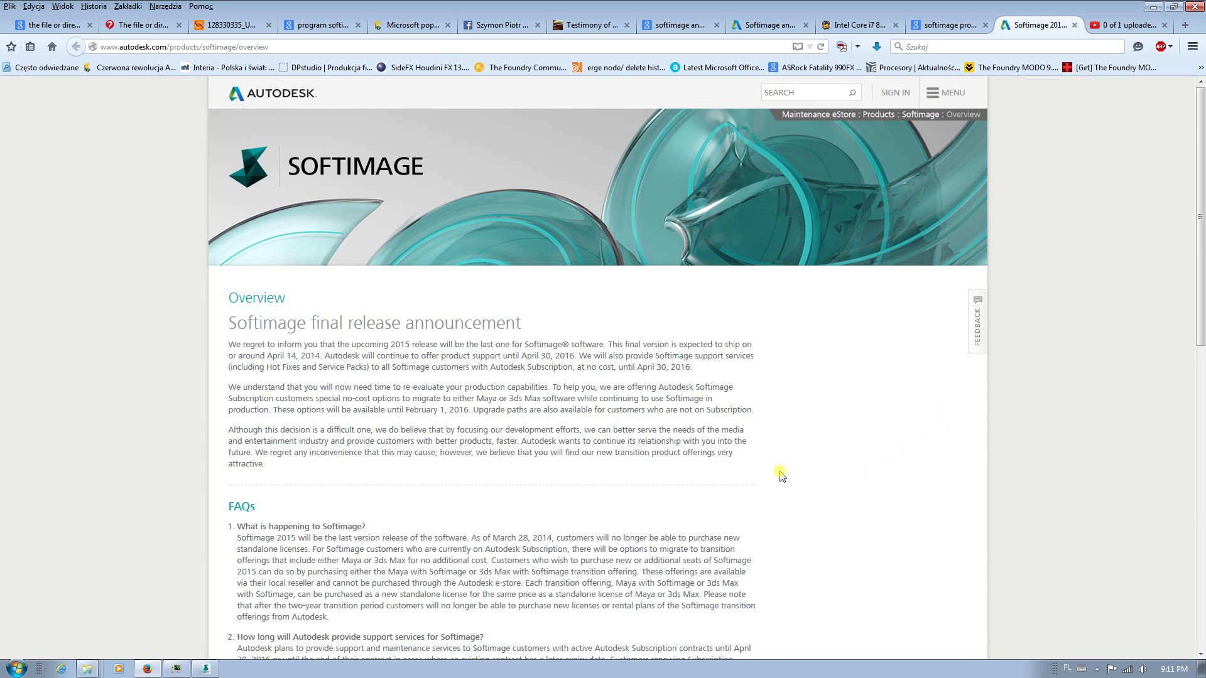
pyautogui.scroll(-10, 587, 462)
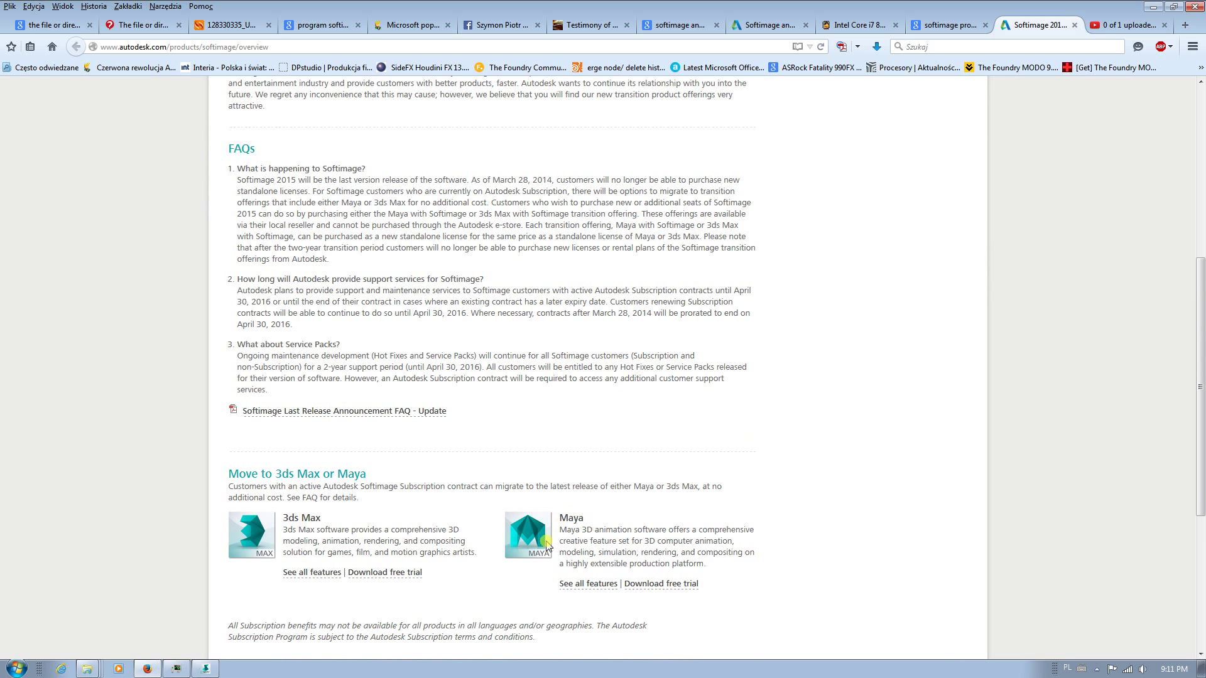
pyautogui.scroll(10, 620, 450)
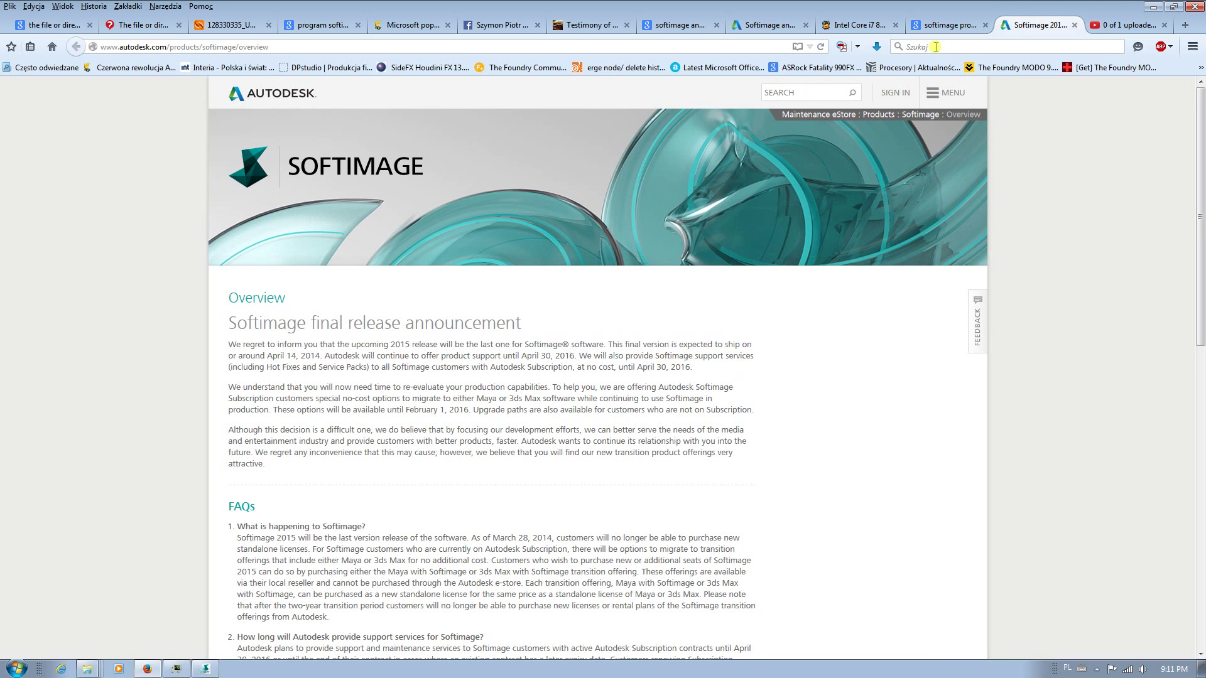
# Switch to Softimage and lower the cube mesh's OGL subdivision level in its Geometry Approximation properties
pyautogui.click(1154, 8)
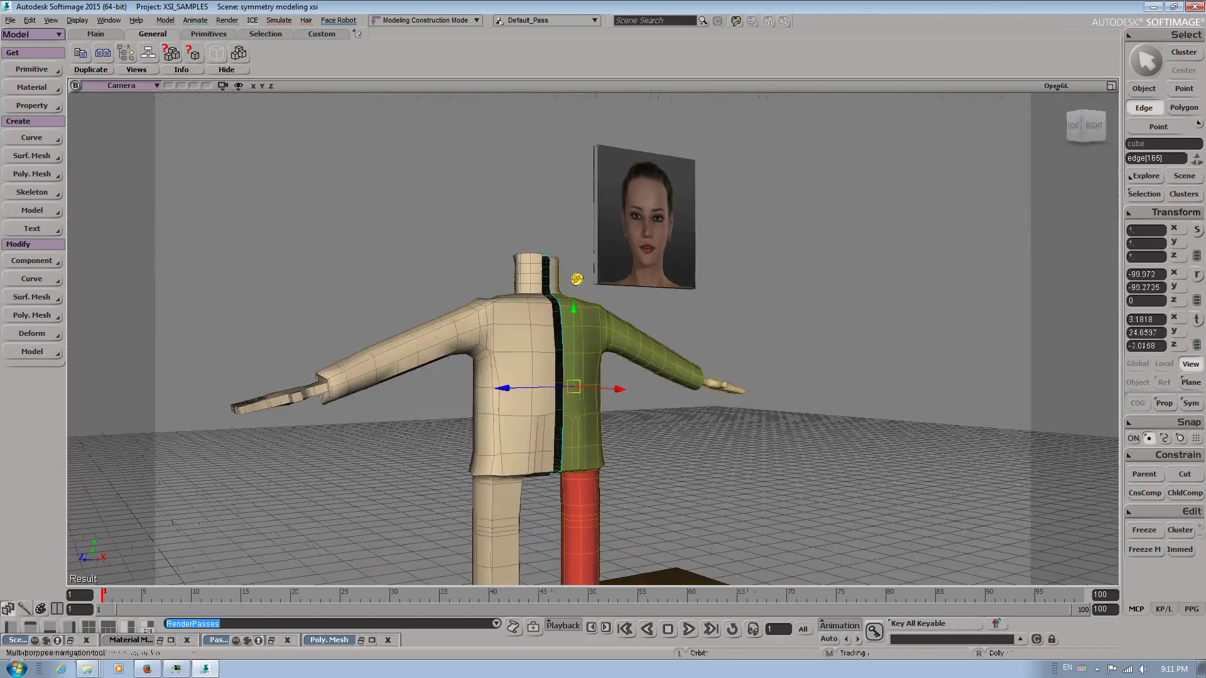
pyautogui.moveTo(577, 279); pyautogui.dragTo(511, 282)
pyautogui.moveTo(511, 283); pyautogui.dragTo(732, 284, button='right')
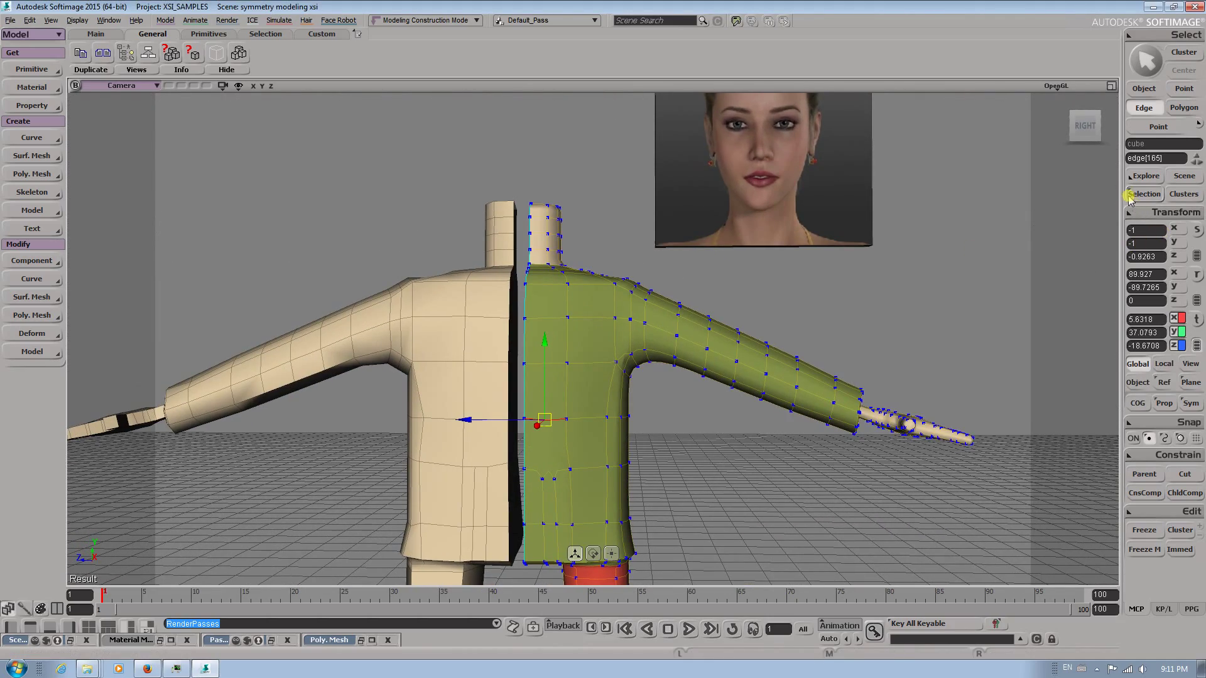
pyautogui.click(1144, 195)
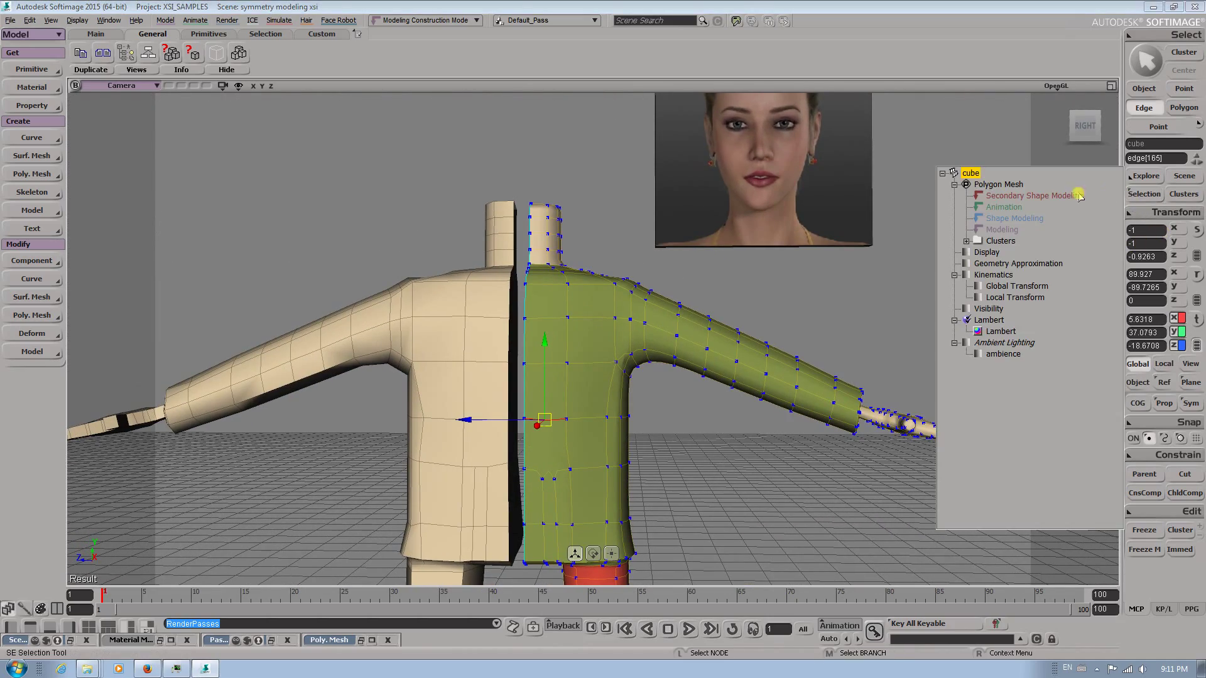
pyautogui.click(1015, 263)
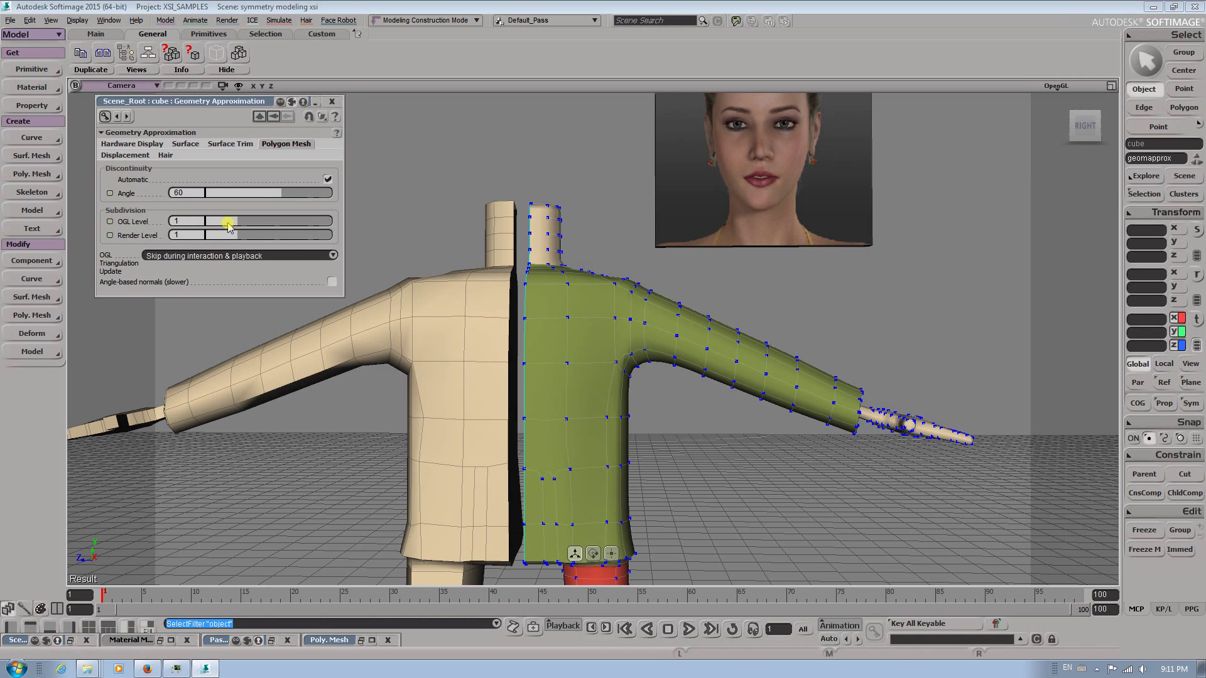
pyautogui.moveTo(227, 223); pyautogui.dragTo(216, 223)
pyautogui.click(331, 101)
# Add a diagonal edge with the Add Edge Tool across the chest polygon beside the centre seam of the green shirt half
pyautogui.click(544, 339)
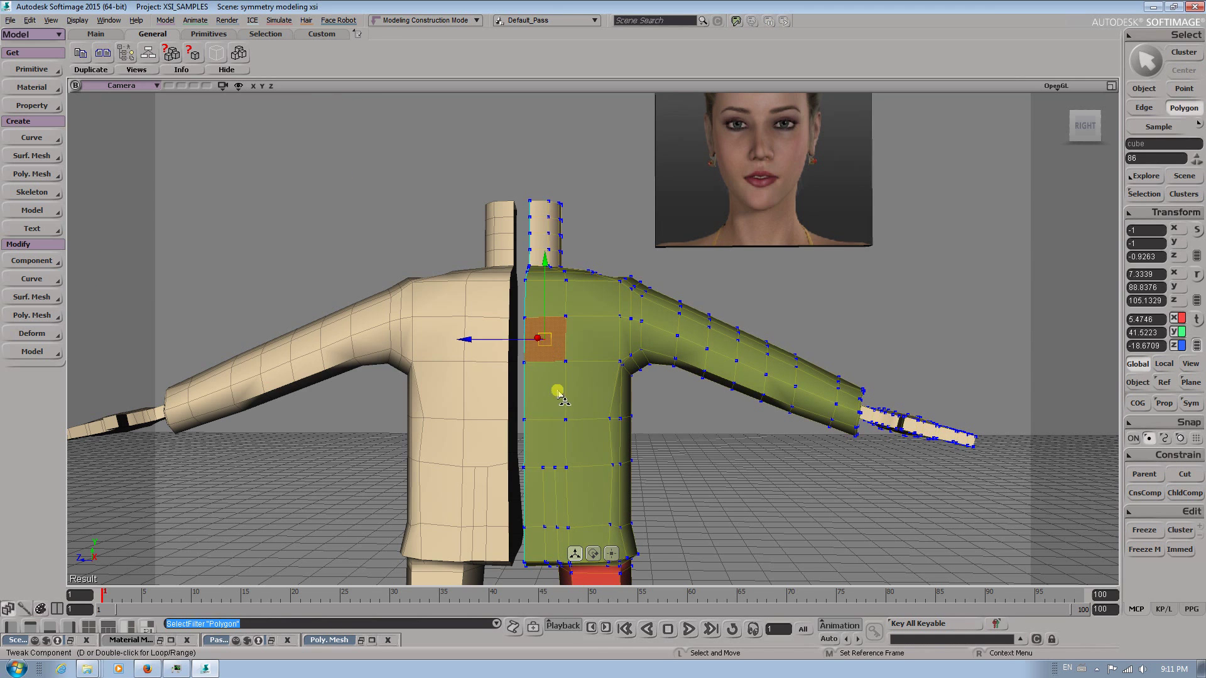
pyautogui.scroll(4, 559, 394)
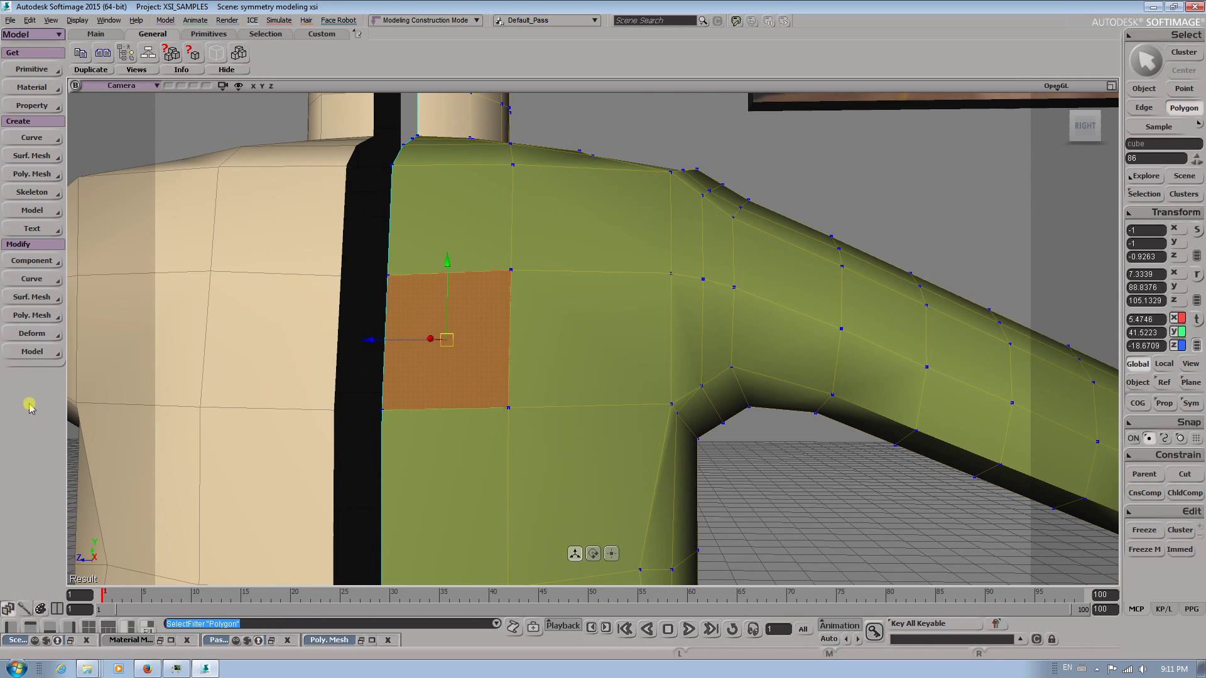
pyautogui.click(32, 315)
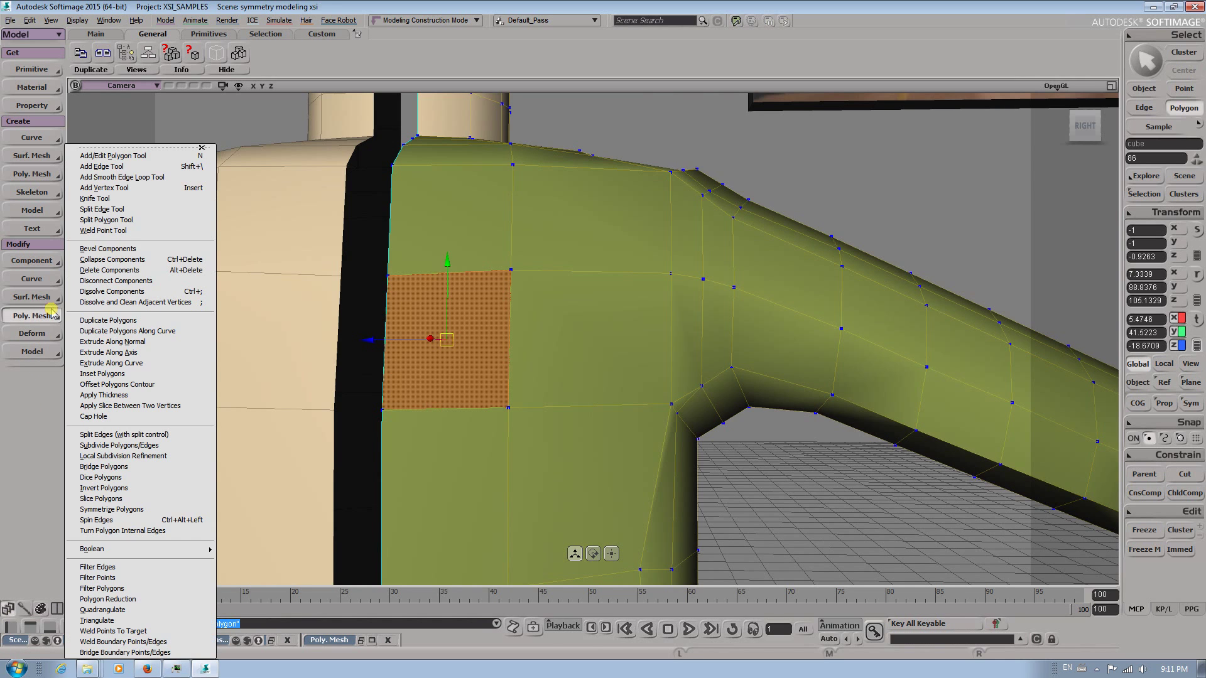
pyautogui.click(121, 148)
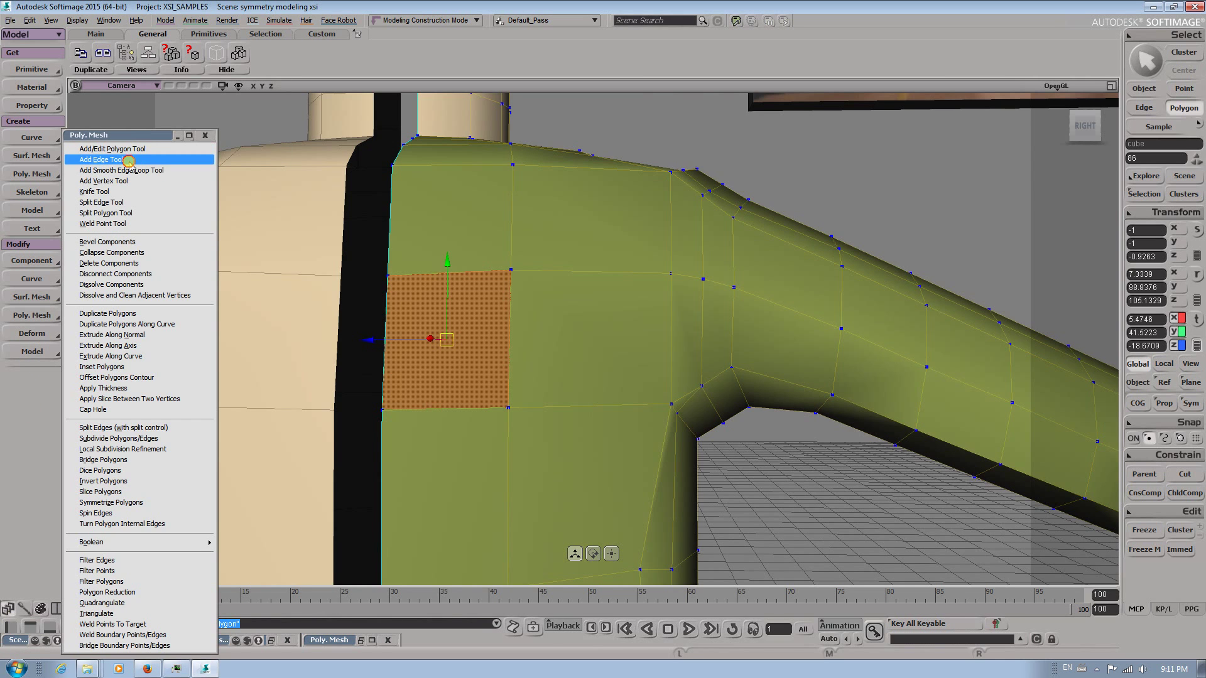
pyautogui.click(389, 276)
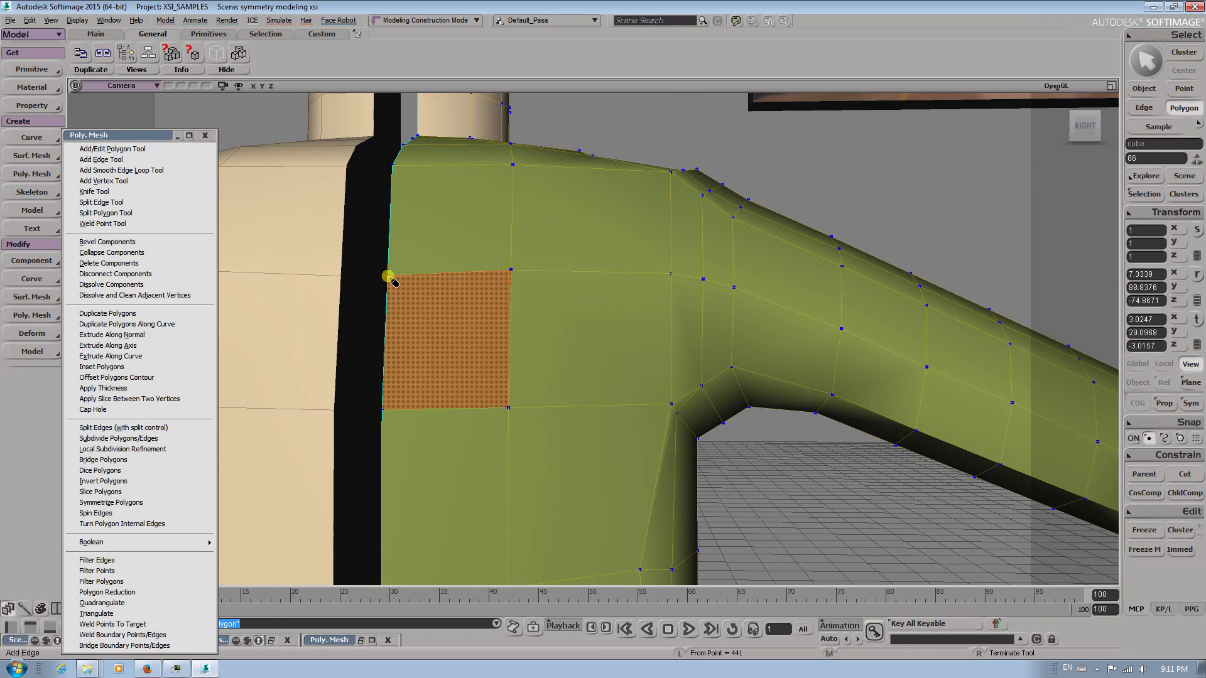
pyautogui.click(509, 408)
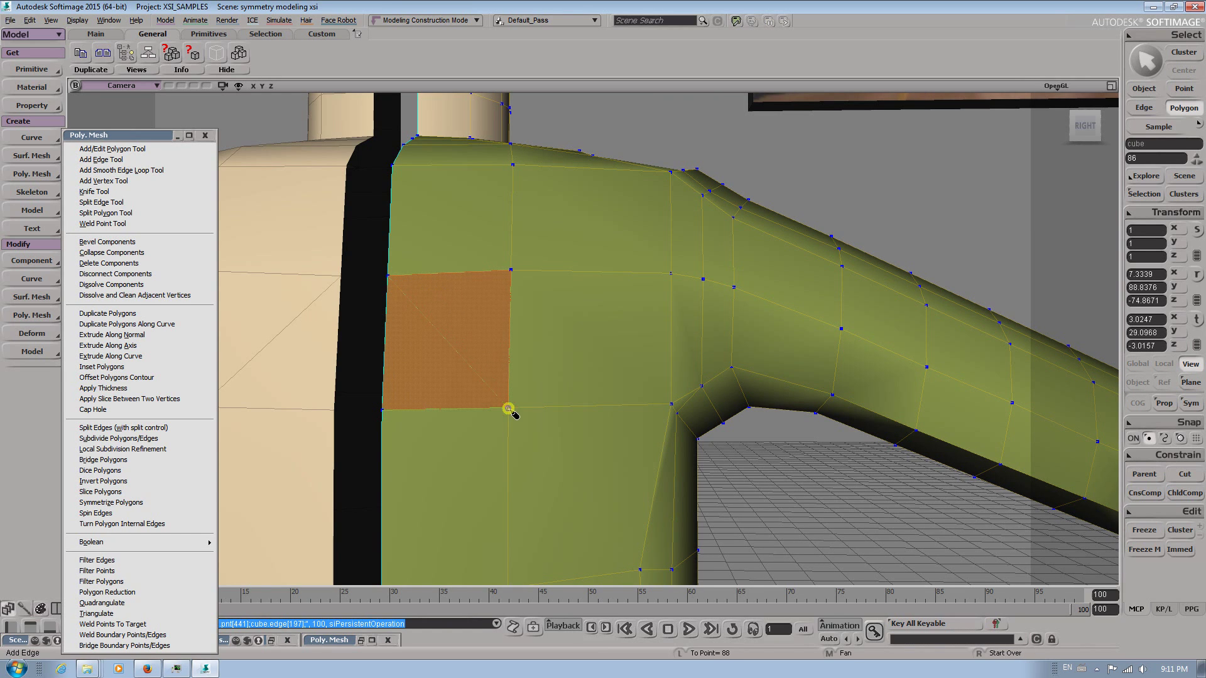
# Select the two triangles beside the shirt's centre seam and merge them with Dissolve Components
pyautogui.press('m')
pyautogui.click(461, 392)
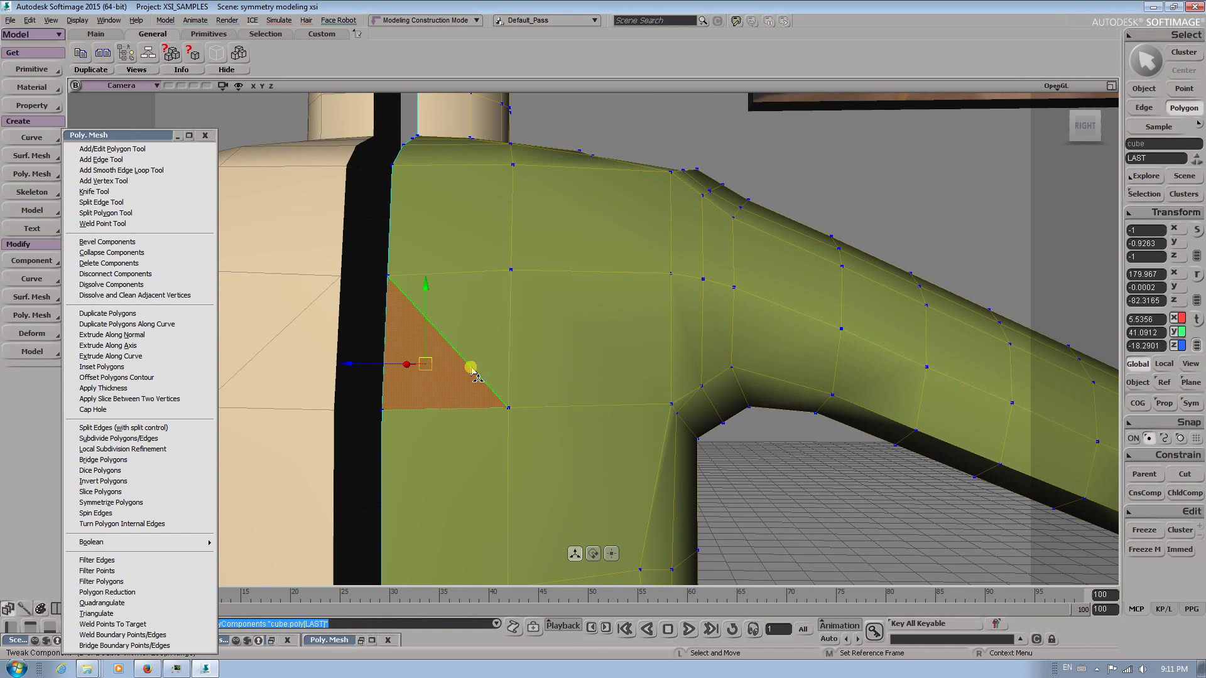
pyautogui.click(472, 371)
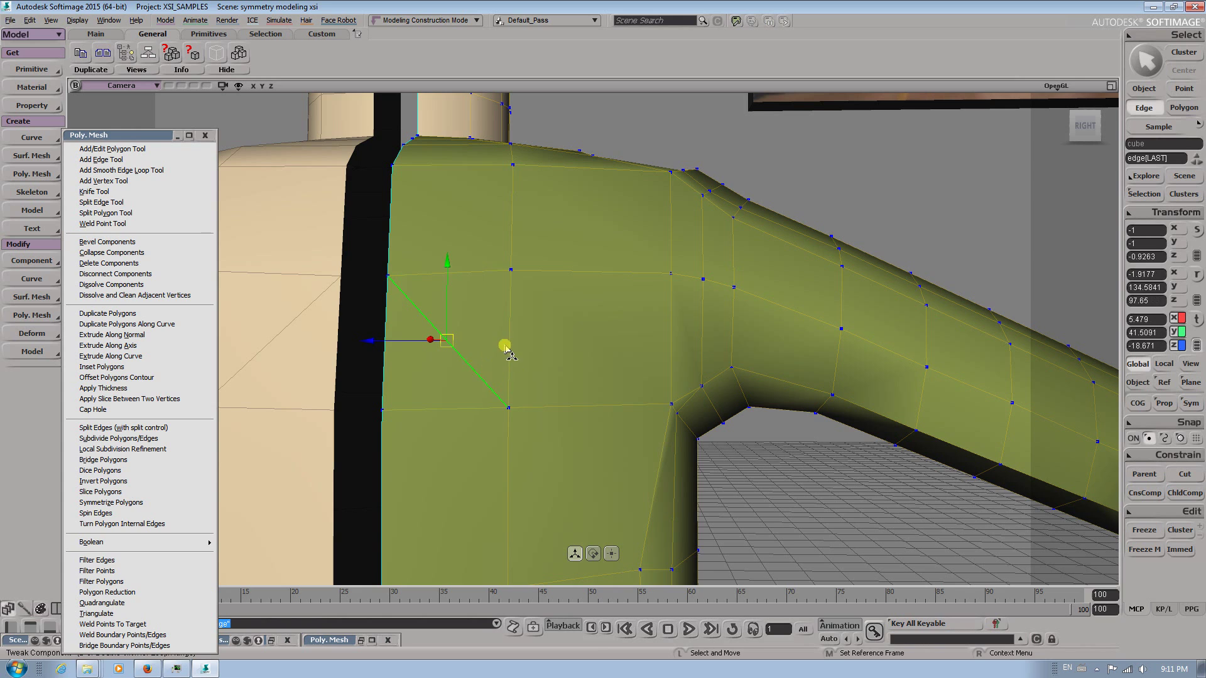
pyautogui.click(434, 388)
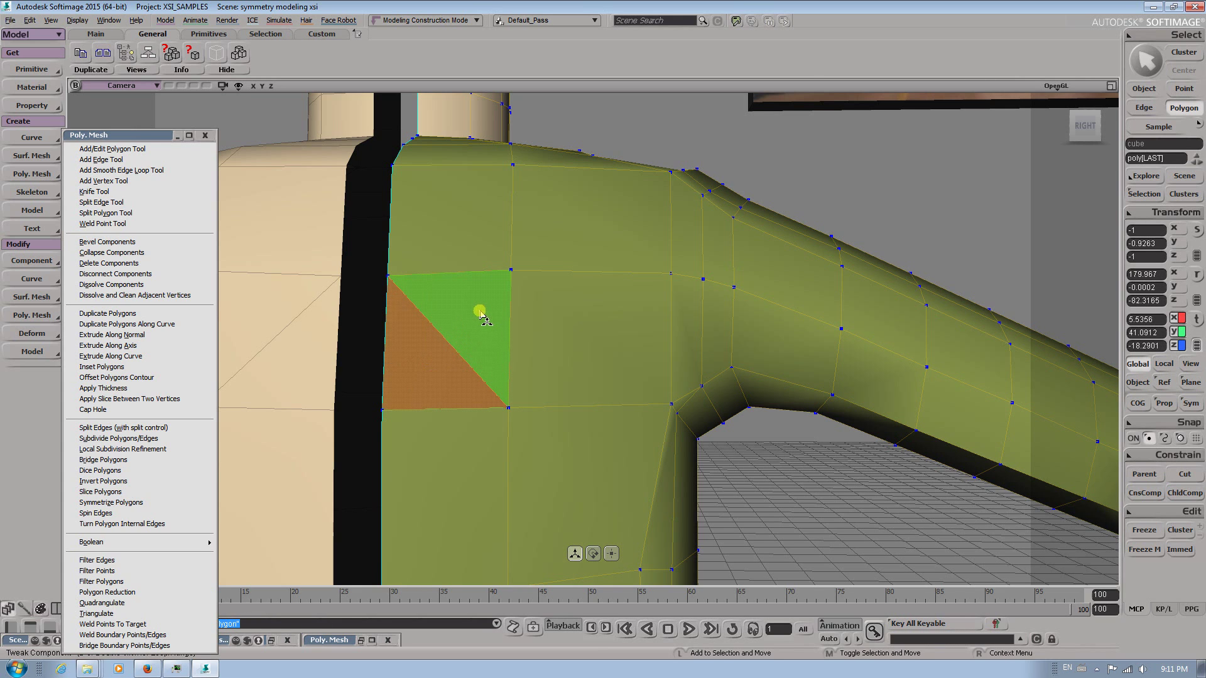
pyautogui.keyDown('shift'); pyautogui.click(465, 339); pyautogui.keyUp('shift')
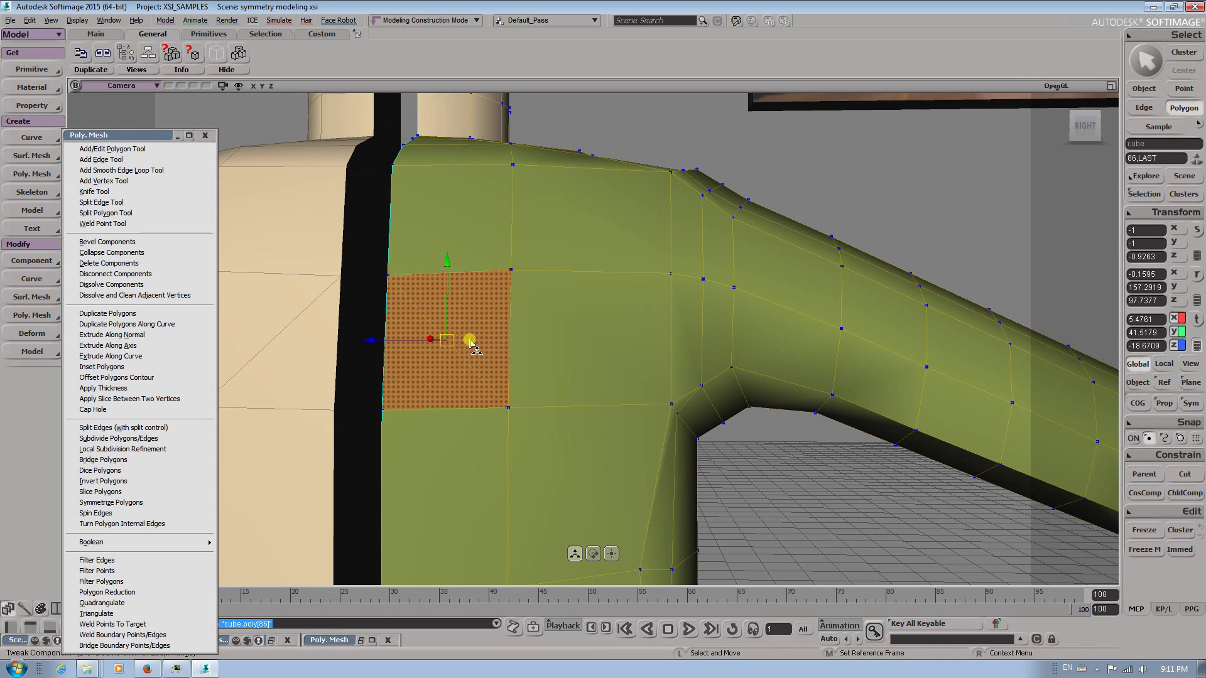
pyautogui.click(430, 382)
pyautogui.keyDown('shift'); pyautogui.click(480, 313); pyautogui.keyUp('shift')
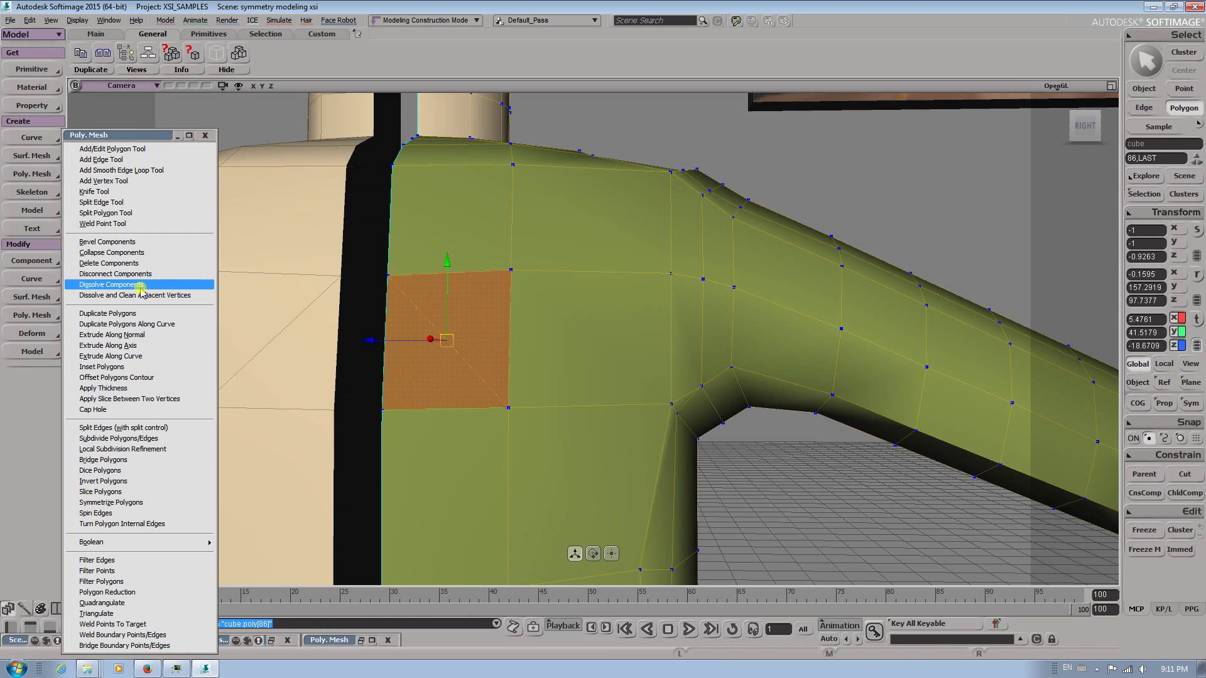
pyautogui.click(141, 288)
# Enable Weld Points in the tweak tool and weld the two inner points below the armpit to their neighbours along the torso's side
pyautogui.click(638, 383)
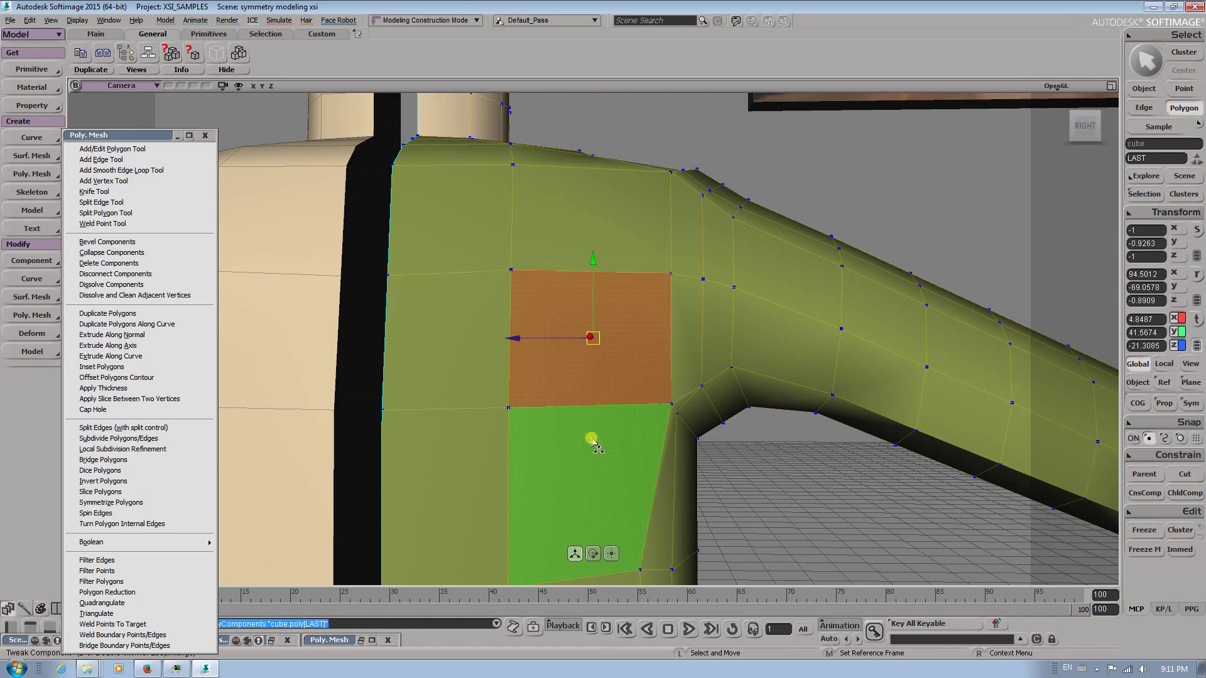
pyautogui.moveTo(610, 447); pyautogui.dragTo(603, 377)
pyautogui.press('s')
pyautogui.moveTo(568, 375); pyautogui.dragTo(499, 288, button='middle')
pyautogui.moveTo(500, 288); pyautogui.dragTo(582, 309, button='right')
pyautogui.moveTo(583, 309); pyautogui.dragTo(534, 310)
pyautogui.press('m')
pyautogui.rightClick(535, 308)
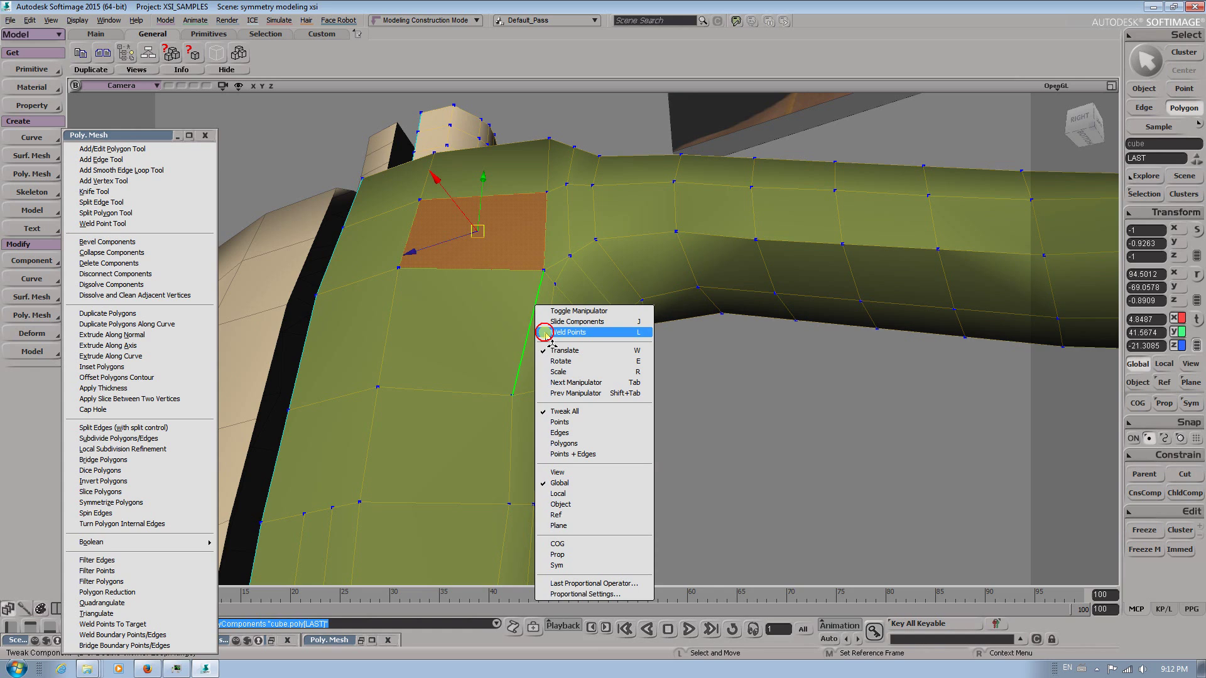
pyautogui.click(546, 332)
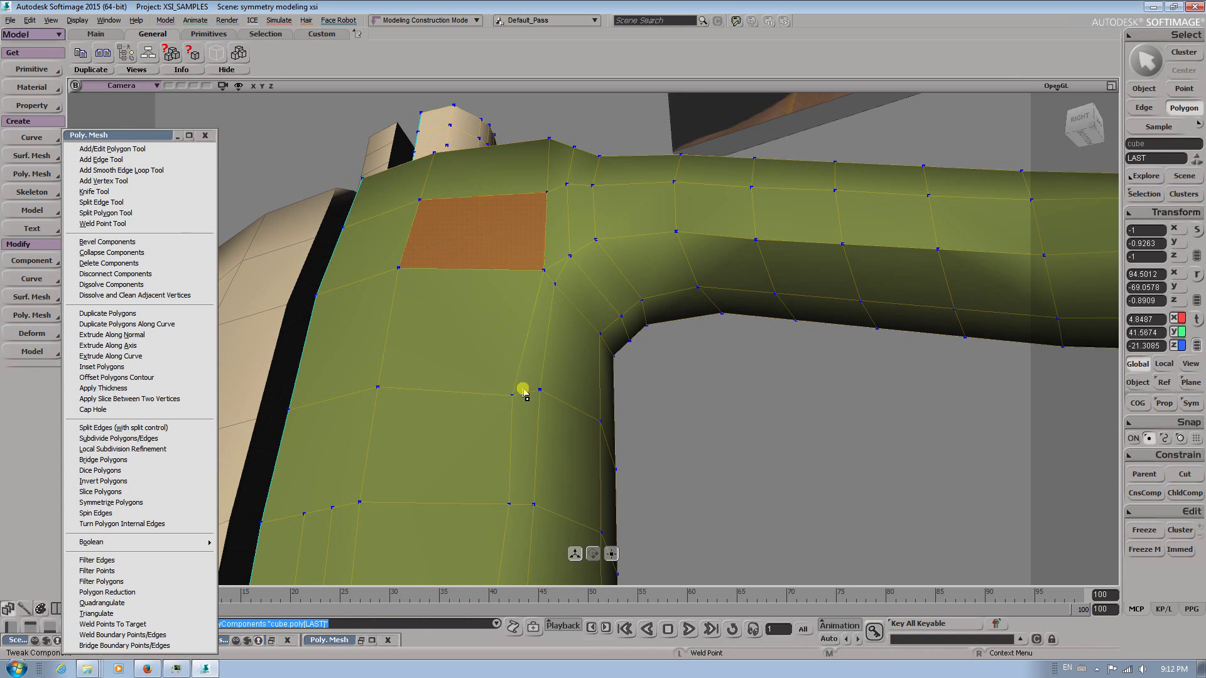
pyautogui.moveTo(514, 398); pyautogui.dragTo(529, 394)
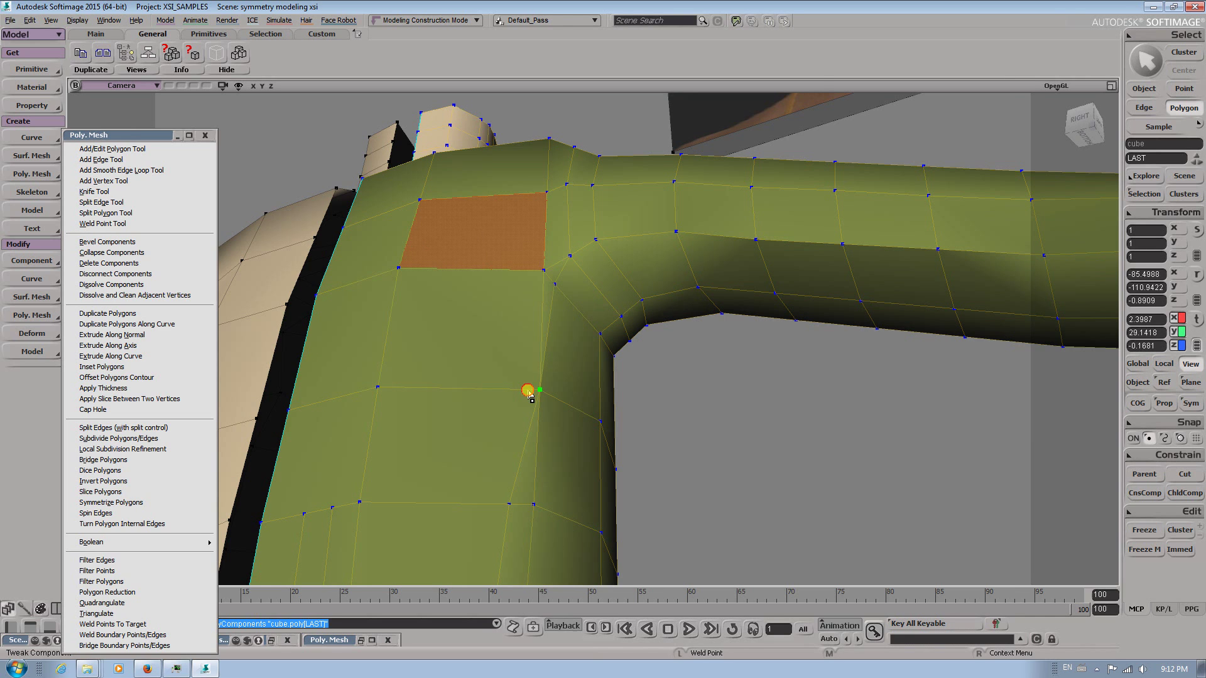
pyautogui.moveTo(509, 505); pyautogui.dragTo(527, 506)
# Weld the remaining inner points along the lower torso, down towards the shirt hem, to their neighbouring side points
pyautogui.press('s')
pyautogui.moveTo(445, 481); pyautogui.dragTo(448, 331, button='middle')
pyautogui.press('m')
pyautogui.moveTo(496, 361); pyautogui.dragTo(533, 366)
pyautogui.press('s')
pyautogui.moveTo(527, 419); pyautogui.dragTo(530, 412, button='right')
pyautogui.moveTo(507, 416); pyautogui.dragTo(538, 402)
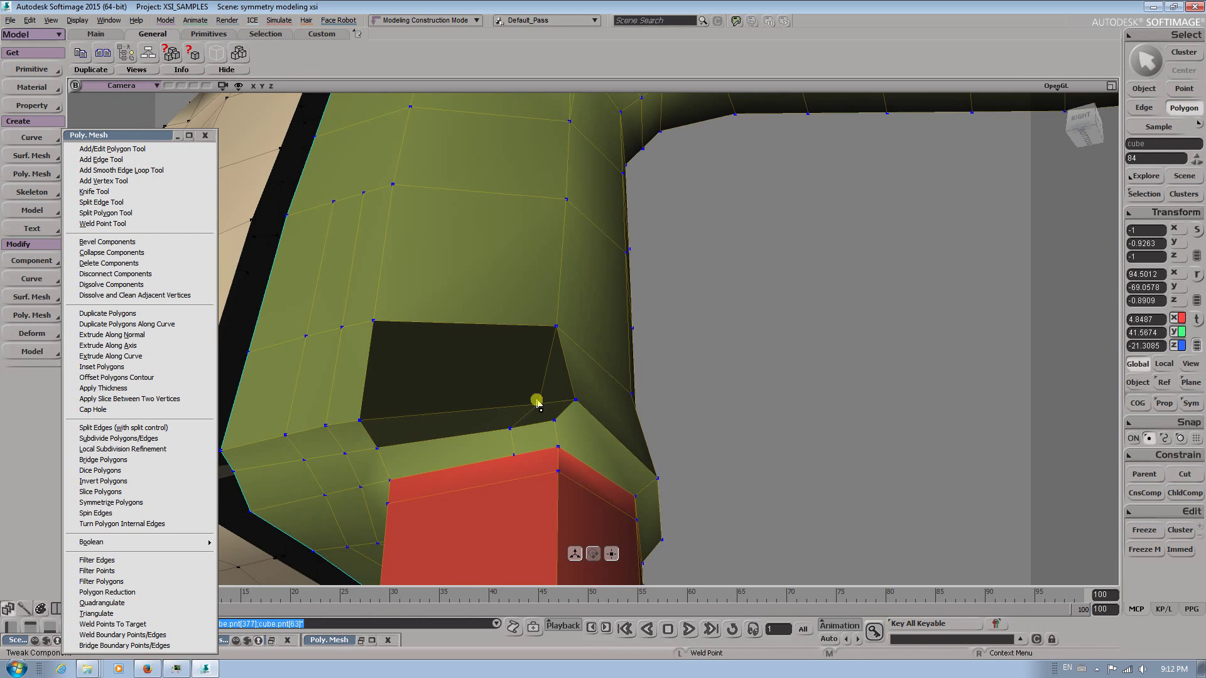
pyautogui.moveTo(517, 445); pyautogui.dragTo(500, 417)
# Turn off Weld Points, then select and frame the large polygon on the lower torso, two rows above the hem
pyautogui.rightClick(499, 394)
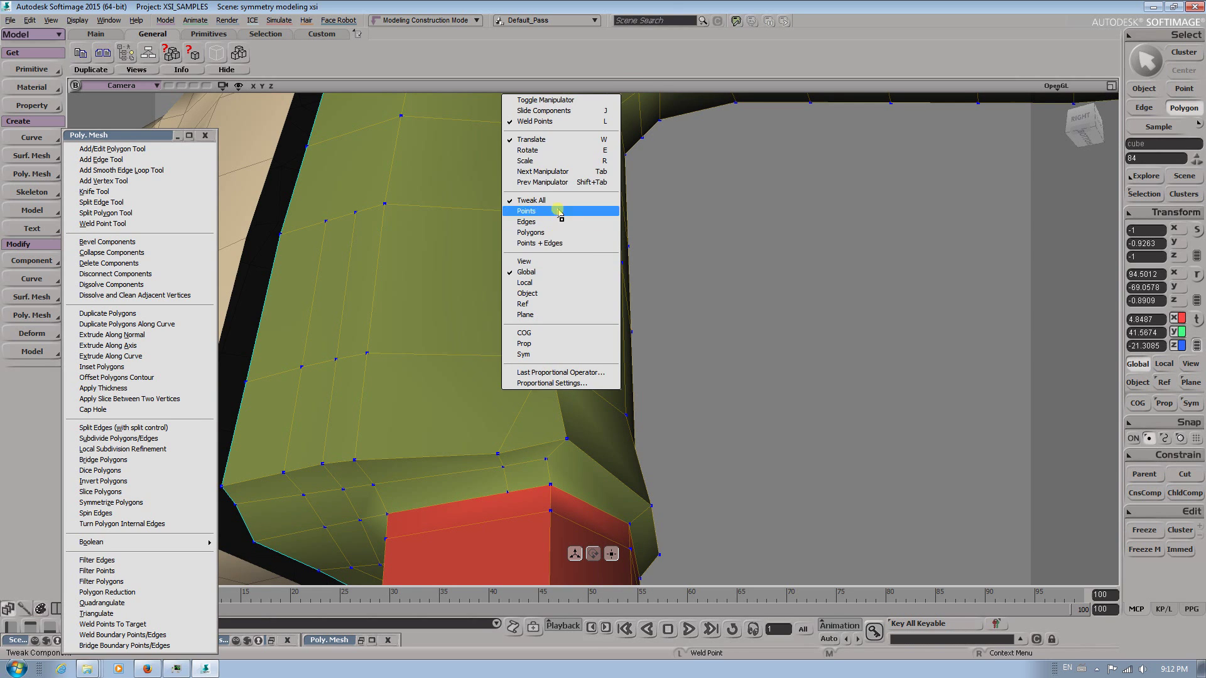
pyautogui.click(620, 72)
pyautogui.rightClick(533, 236)
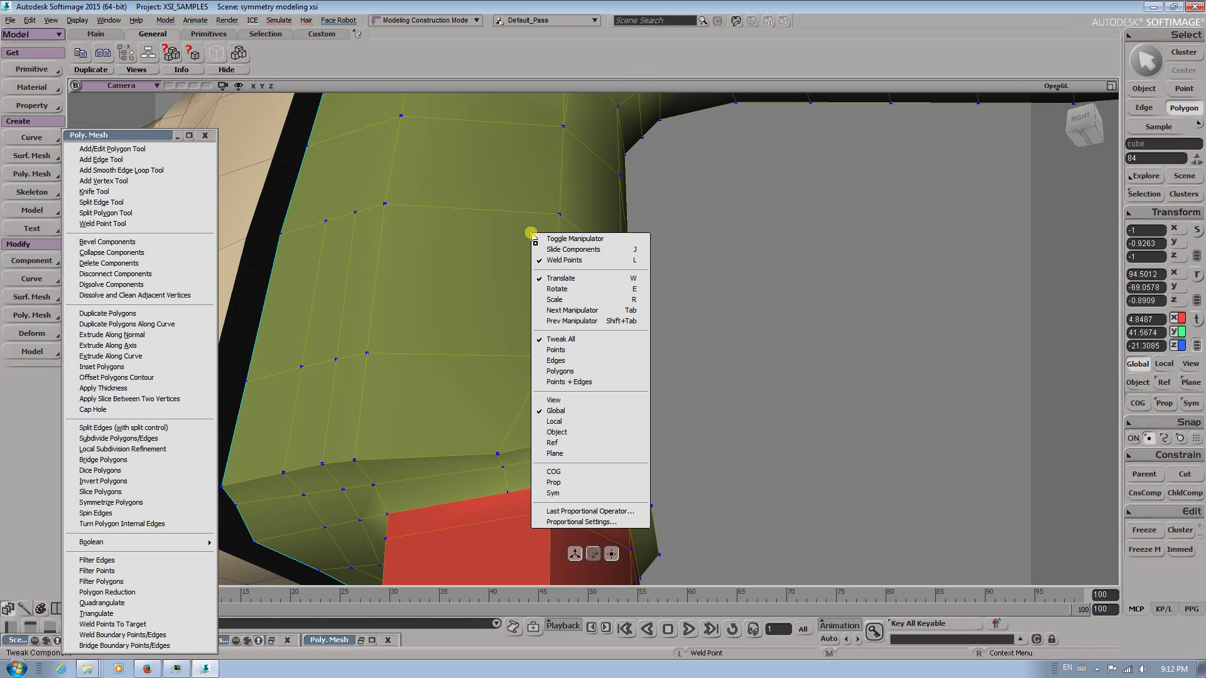
pyautogui.click(544, 263)
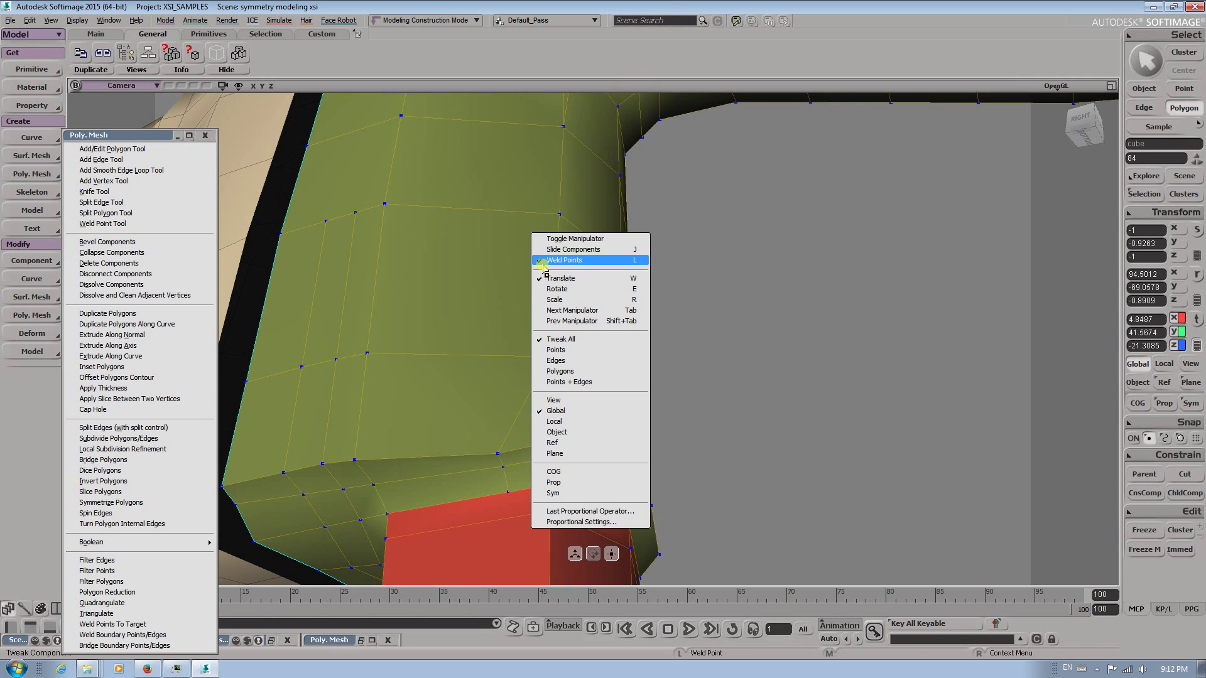
pyautogui.click(499, 315)
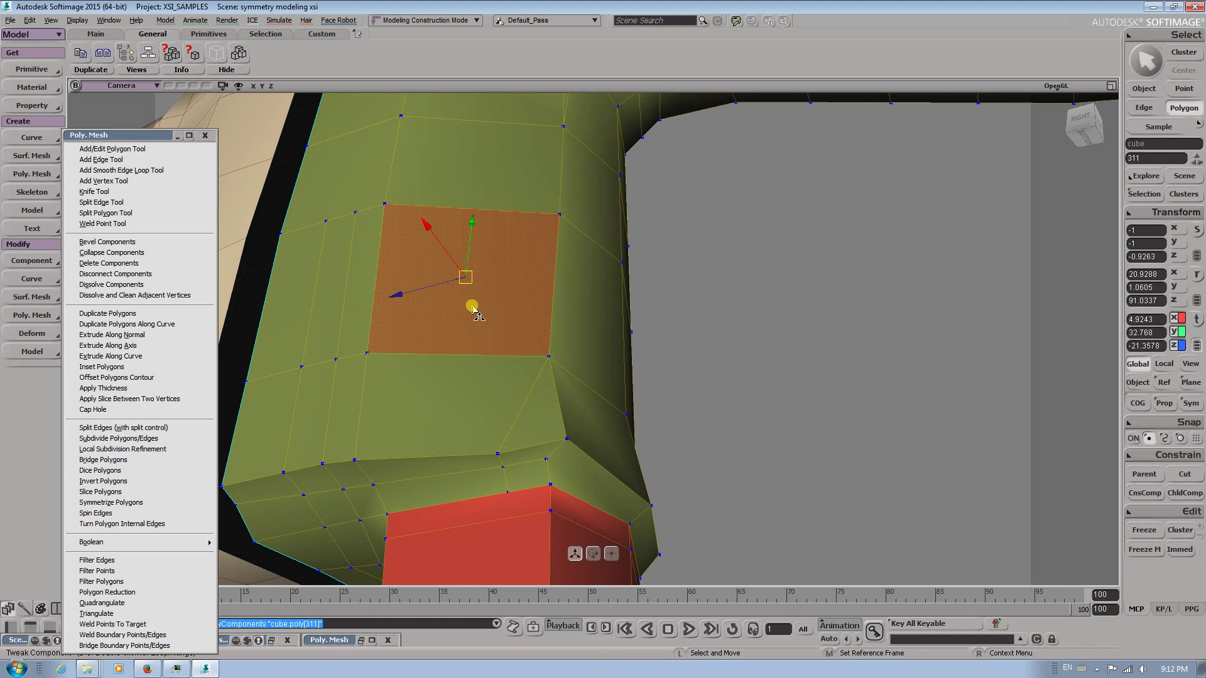
pyautogui.press('f')
pyautogui.keyDown('alt'); pyautogui.moveTo(573, 359); pyautogui.dragTo(593, 374); pyautogui.keyUp('alt')
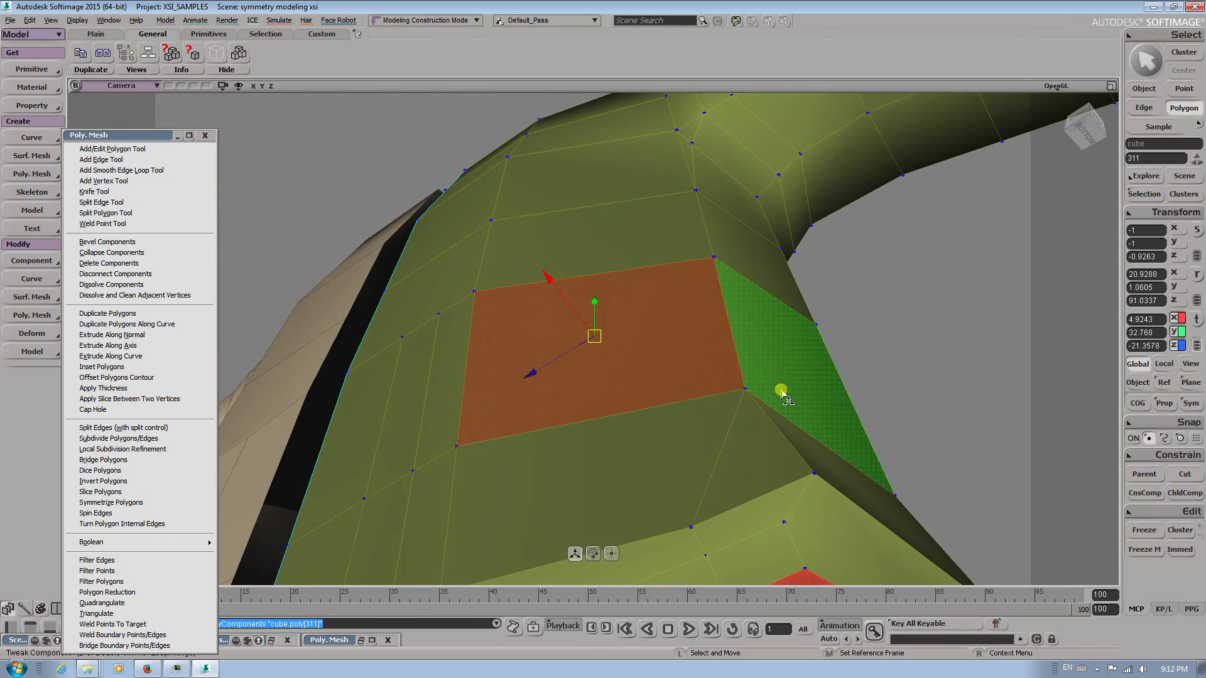
pyautogui.press('s')
pyautogui.moveTo(782, 392); pyautogui.dragTo(686, 423)
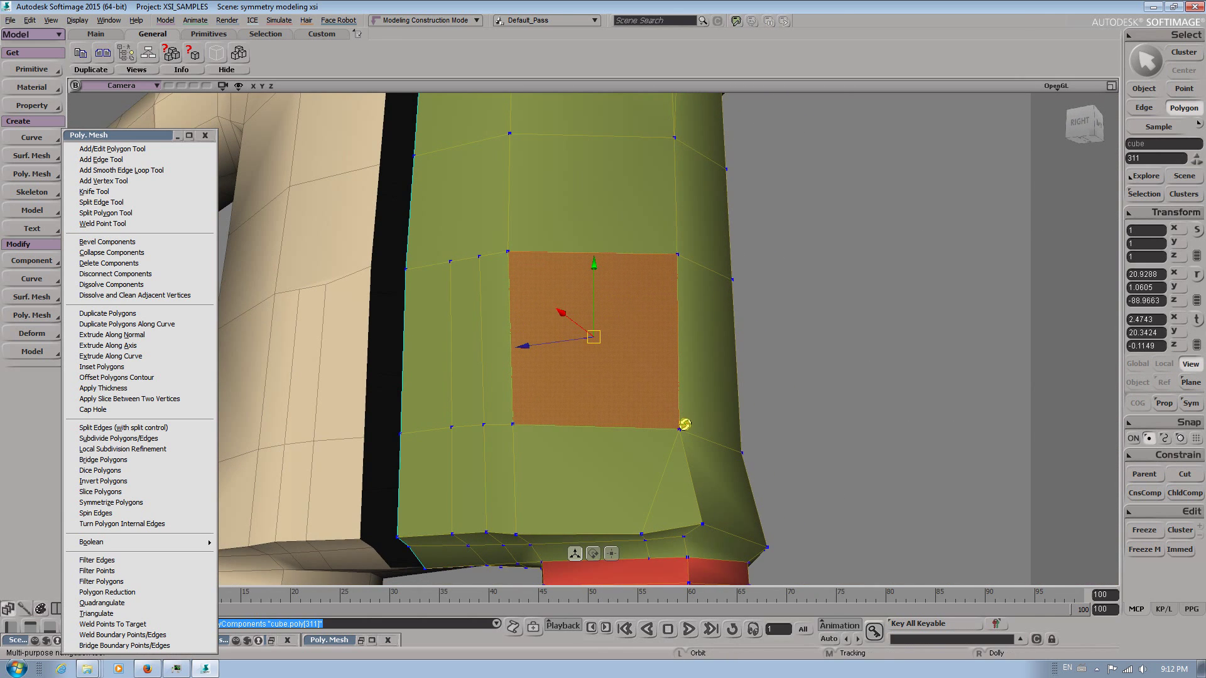
# With the Add Edge tool, draw an edge chain from the hem point up through the selected torso polygon to the top edge of the polygon above it
pyautogui.click(116, 161)
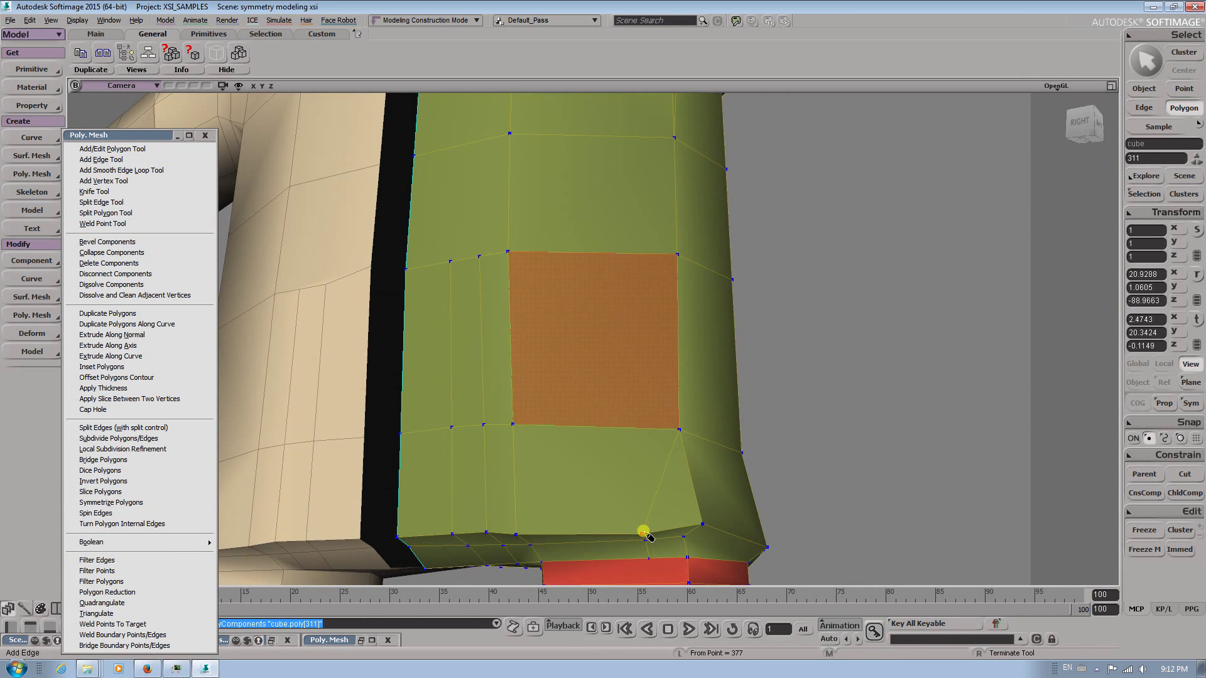
pyautogui.click(623, 428)
pyautogui.click(610, 254)
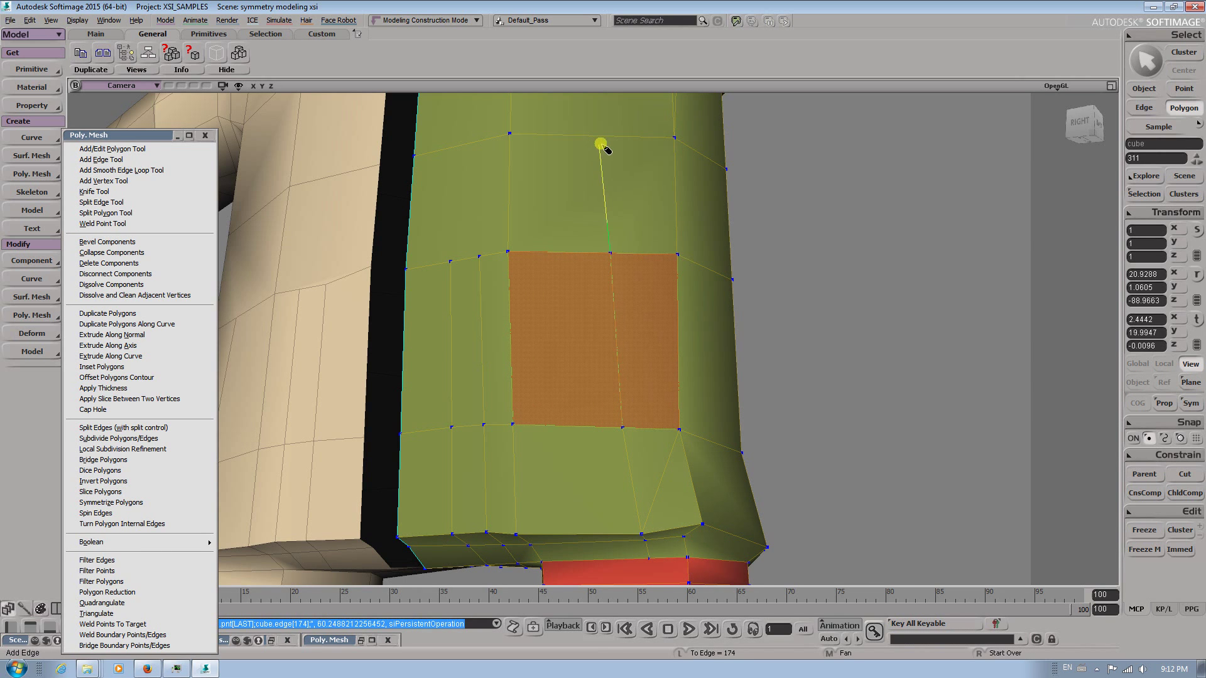
pyautogui.click(605, 136)
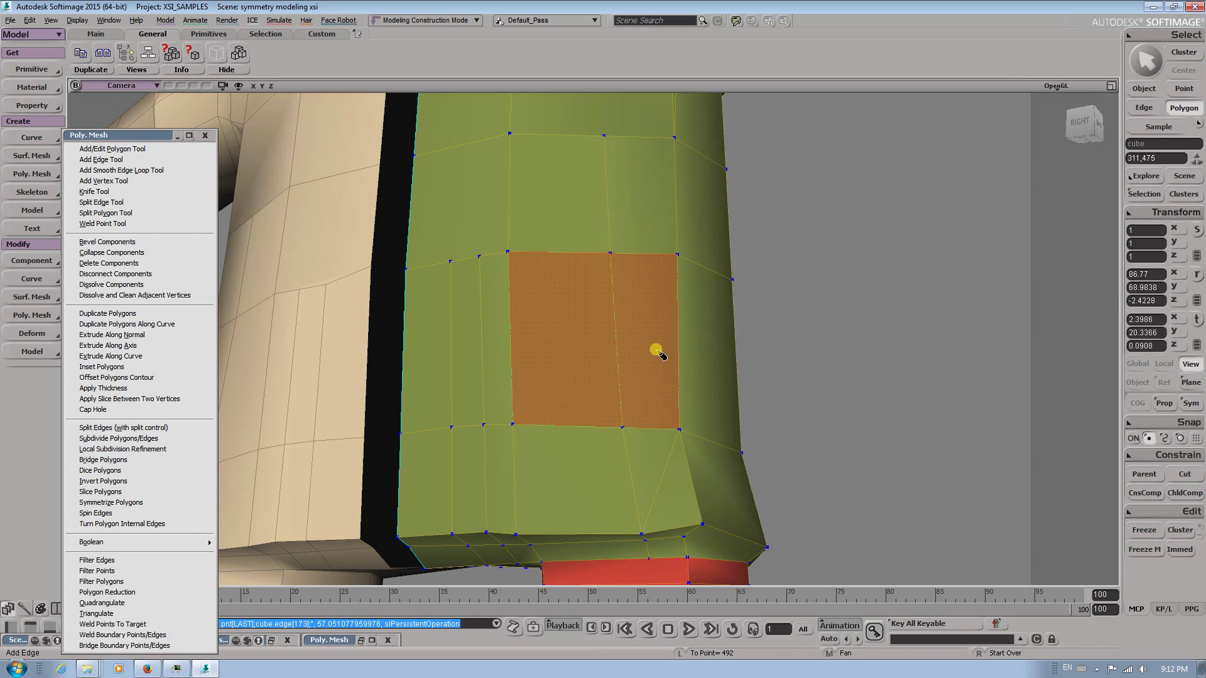
# Select the small triangle above the hem and its neighbouring triangle, and merge them into one quad with Dissolve Components
pyautogui.press('s')
pyautogui.moveTo(648, 460); pyautogui.dragTo(613, 457, button='right')
pyautogui.press('m')
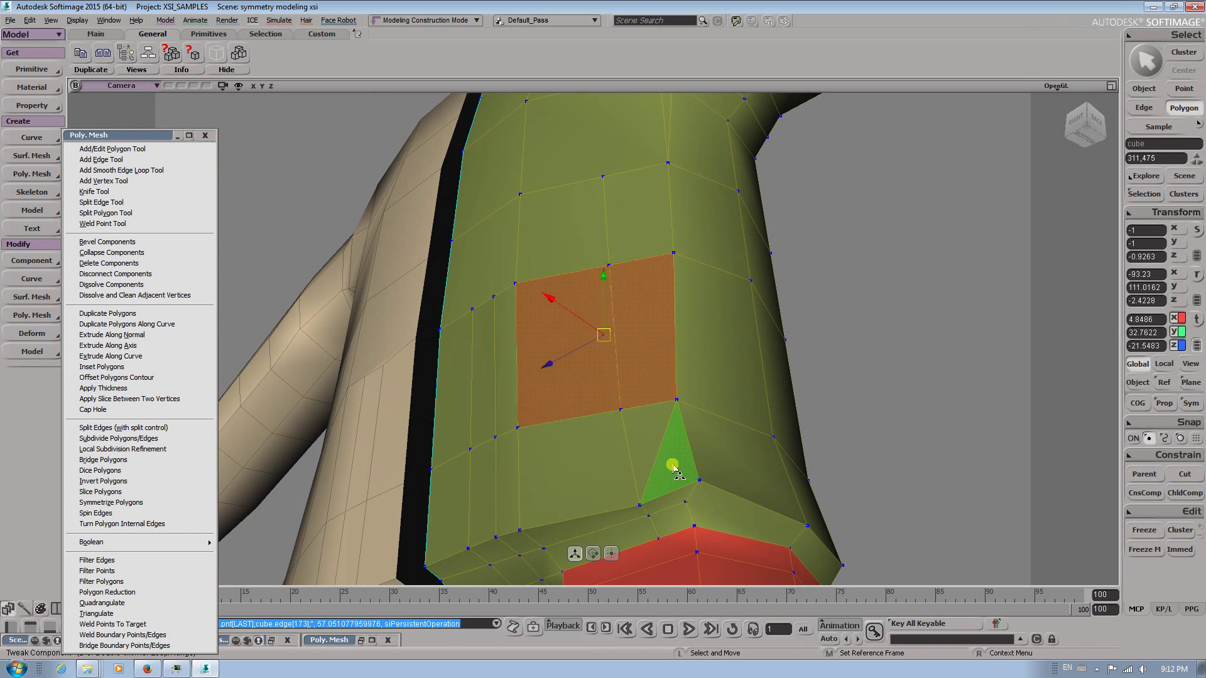
pyautogui.click(667, 465)
pyautogui.keyDown('shift'); pyautogui.click(657, 434); pyautogui.keyUp('shift')
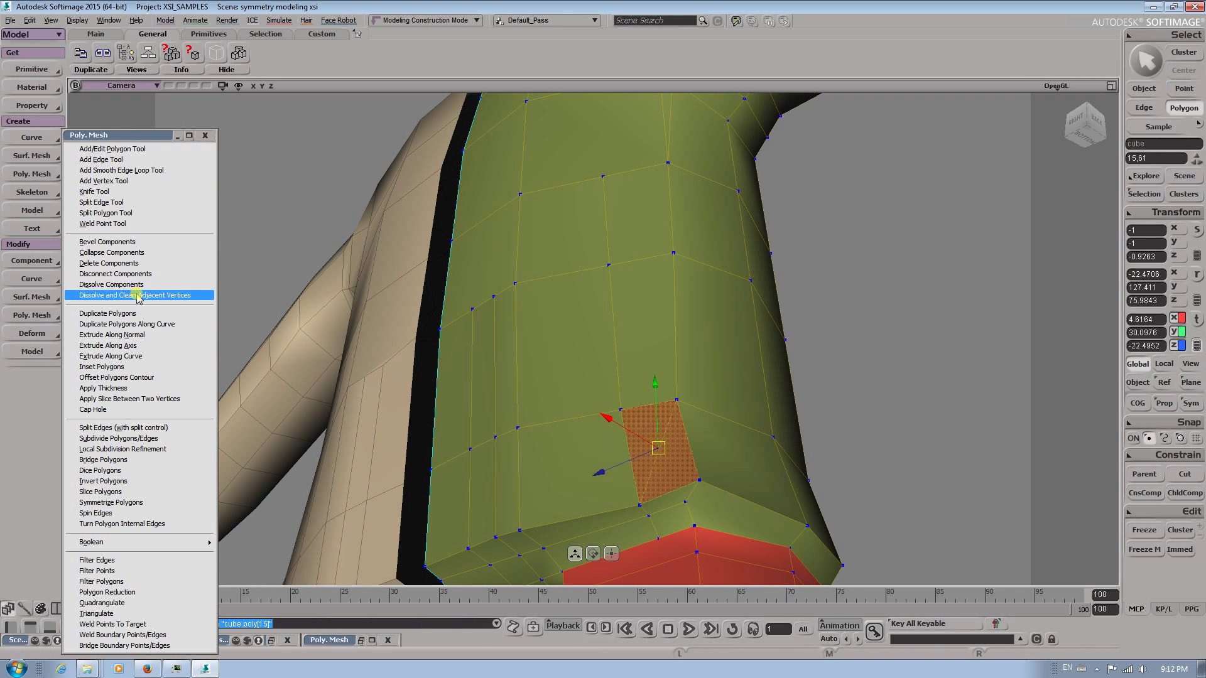
pyautogui.click(140, 286)
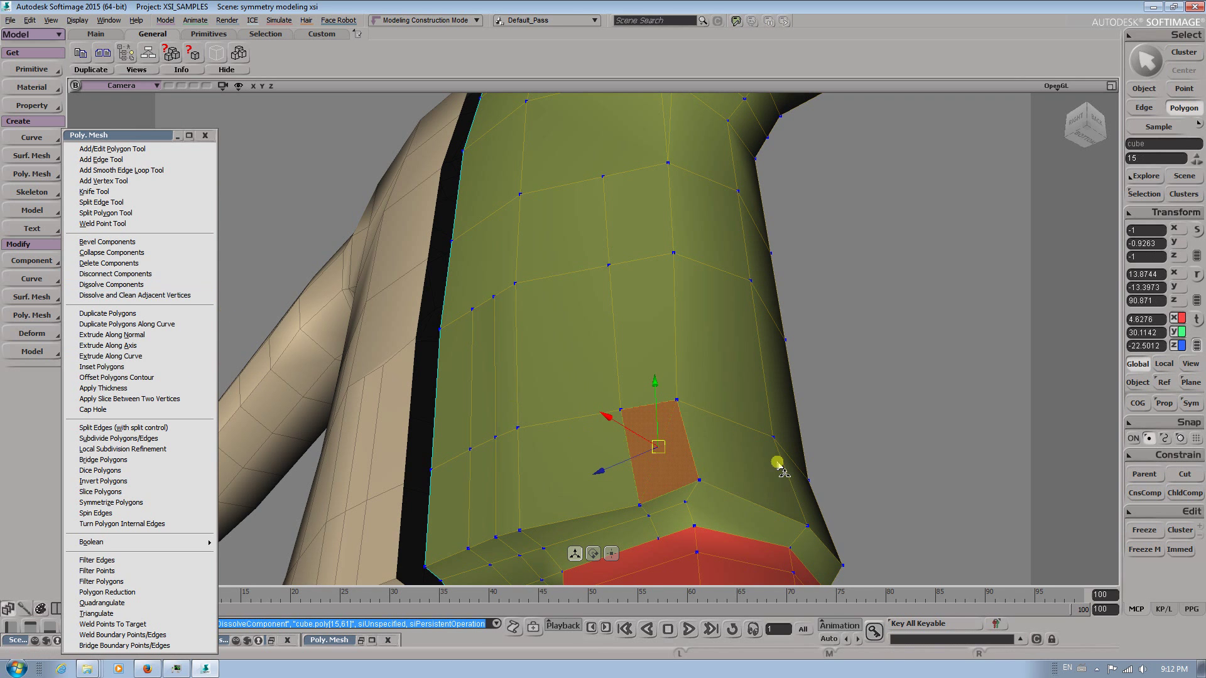
# Examine the cleaned-up shirt mesh from several angles, including the neck, shoulders and the portrait picture behind the character
pyautogui.press('s')
pyautogui.moveTo(778, 463)
pyautogui.mouseDown()
pyautogui.moveTo(735, 434)
pyautogui.moveTo(778, 465)
pyautogui.moveTo(796, 450)
pyautogui.mouseUp()
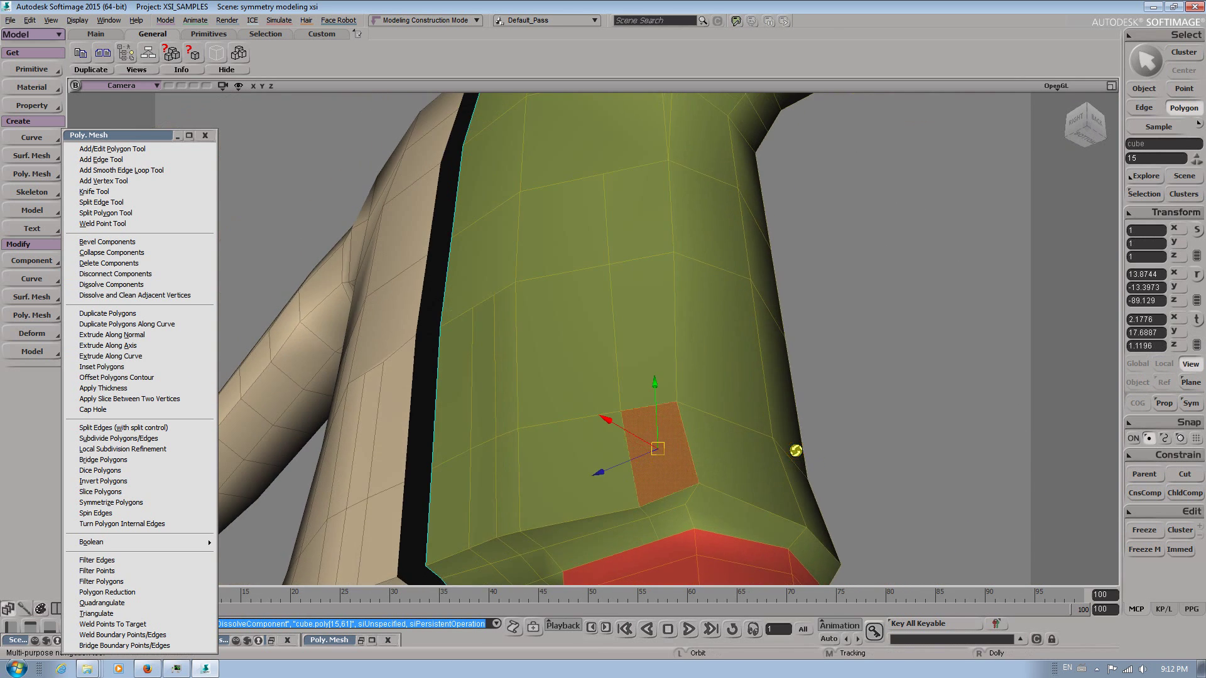
pyautogui.moveTo(796, 450); pyautogui.dragTo(493, 445, button='right')
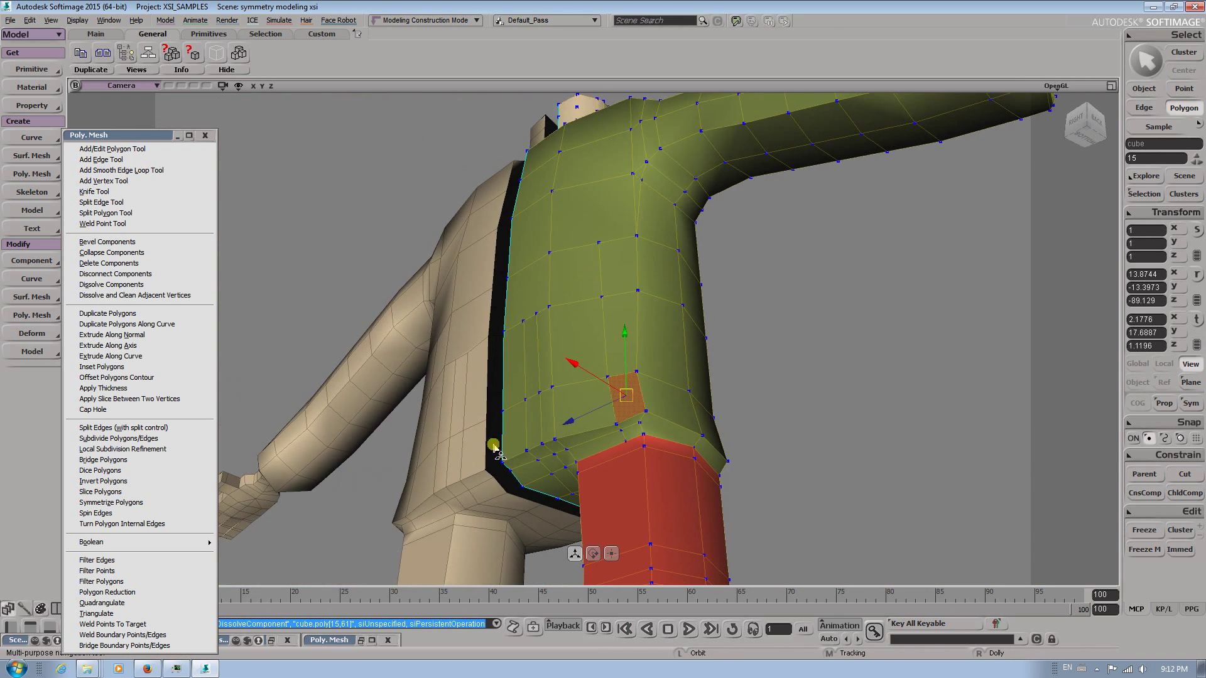
pyautogui.moveTo(750, 445); pyautogui.dragTo(768, 506)
pyautogui.moveTo(767, 507); pyautogui.dragTo(314, 377, button='right')
pyautogui.moveTo(314, 376); pyautogui.dragTo(555, 312)
pyautogui.moveTo(555, 311); pyautogui.dragTo(547, 487, button='middle')
pyautogui.moveTo(638, 351); pyautogui.dragTo(831, 402, button='right')
pyautogui.moveTo(830, 402); pyautogui.dragTo(516, 319)
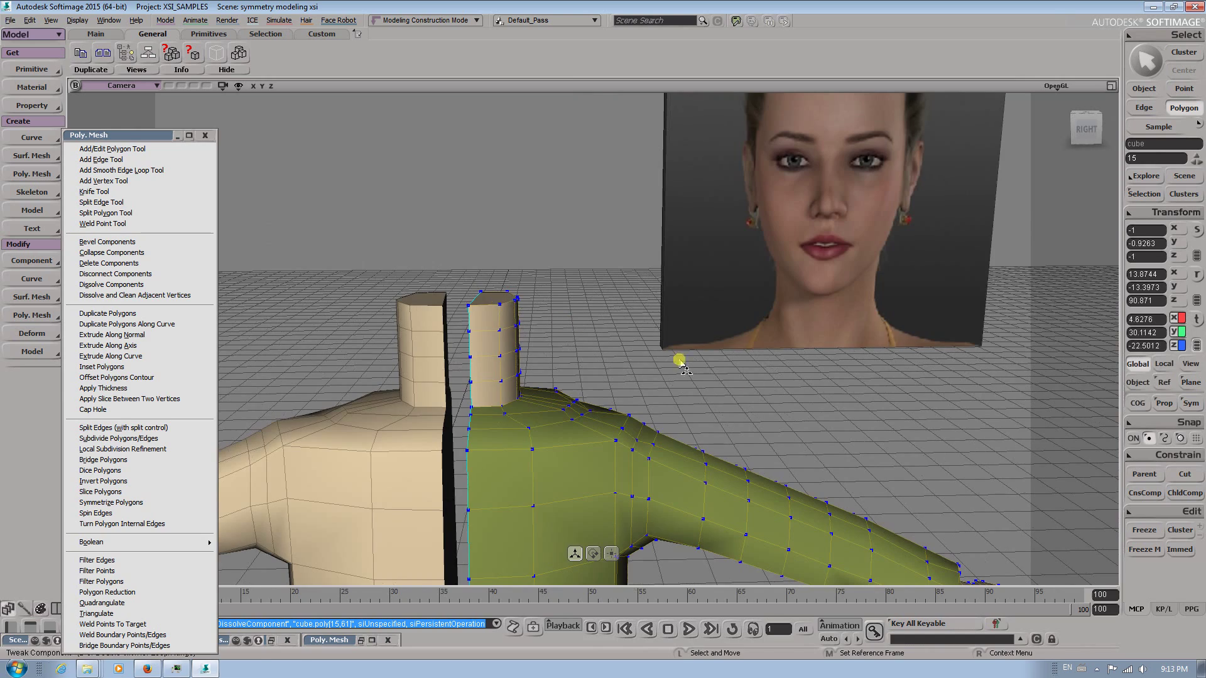
pyautogui.press('s')
pyautogui.moveTo(679, 359); pyautogui.dragTo(829, 386)
pyautogui.press('u')
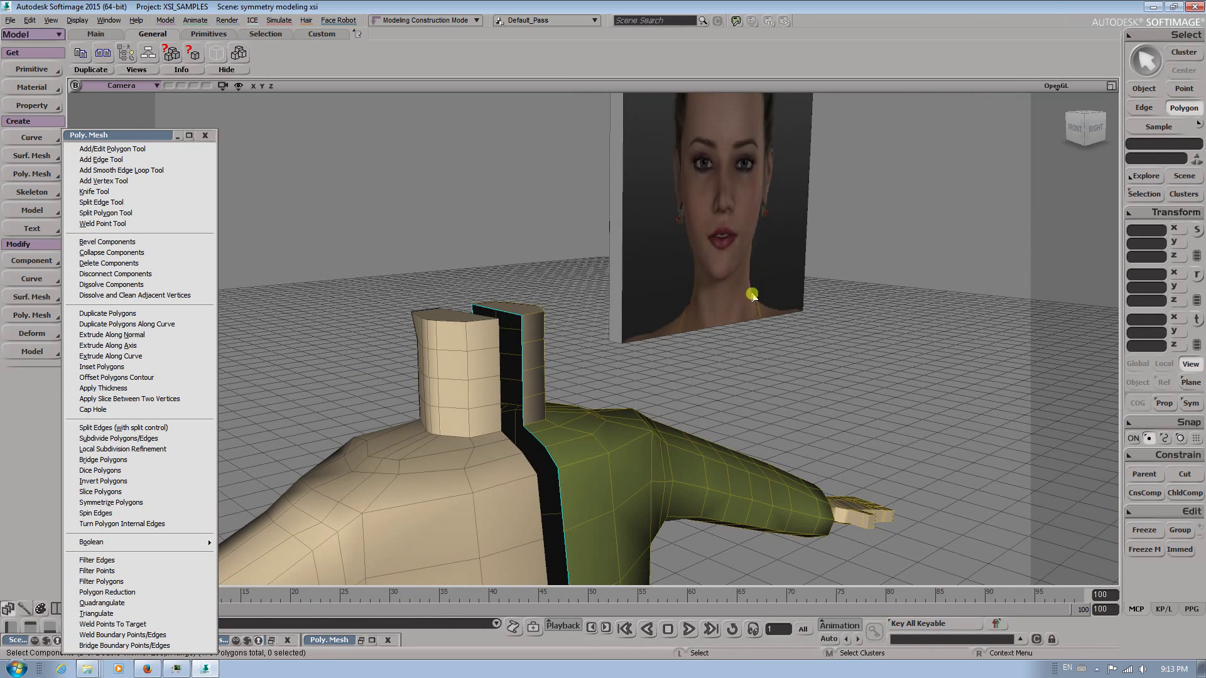
pyautogui.press('s')
pyautogui.moveTo(752, 291); pyautogui.dragTo(663, 221, button='right')
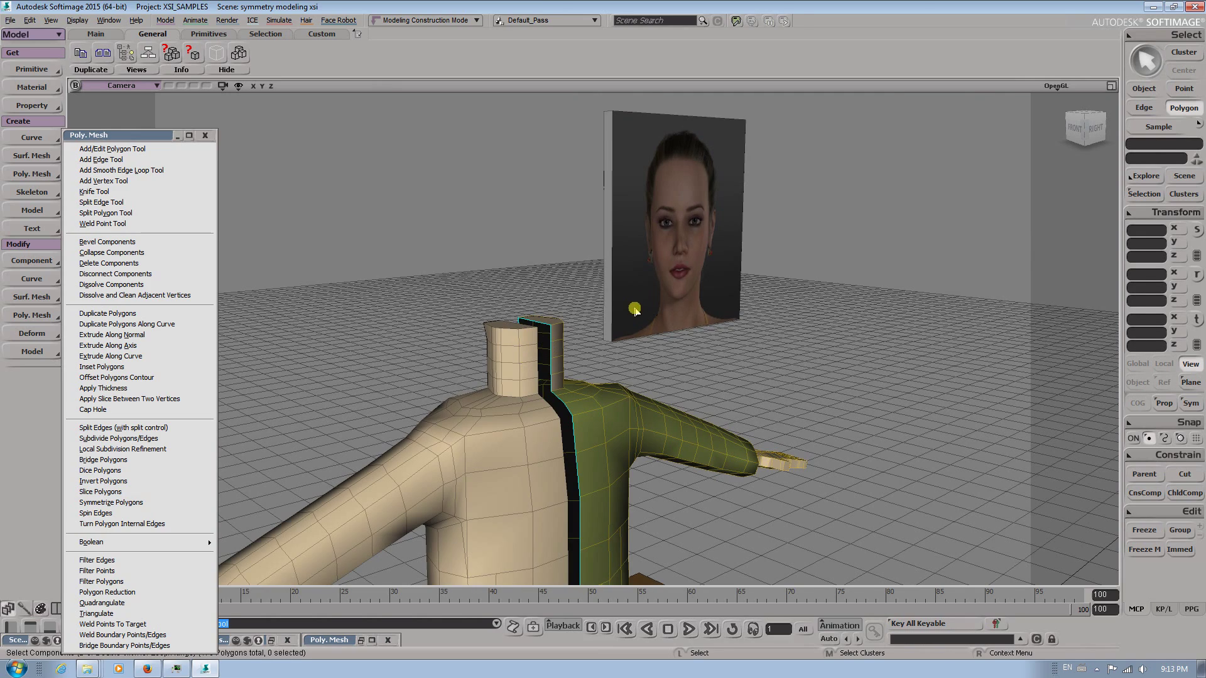
pyautogui.scroll(-3, 635, 310)
pyautogui.click(554, 475)
pyautogui.scroll(-3, 651, 436)
pyautogui.press('v')
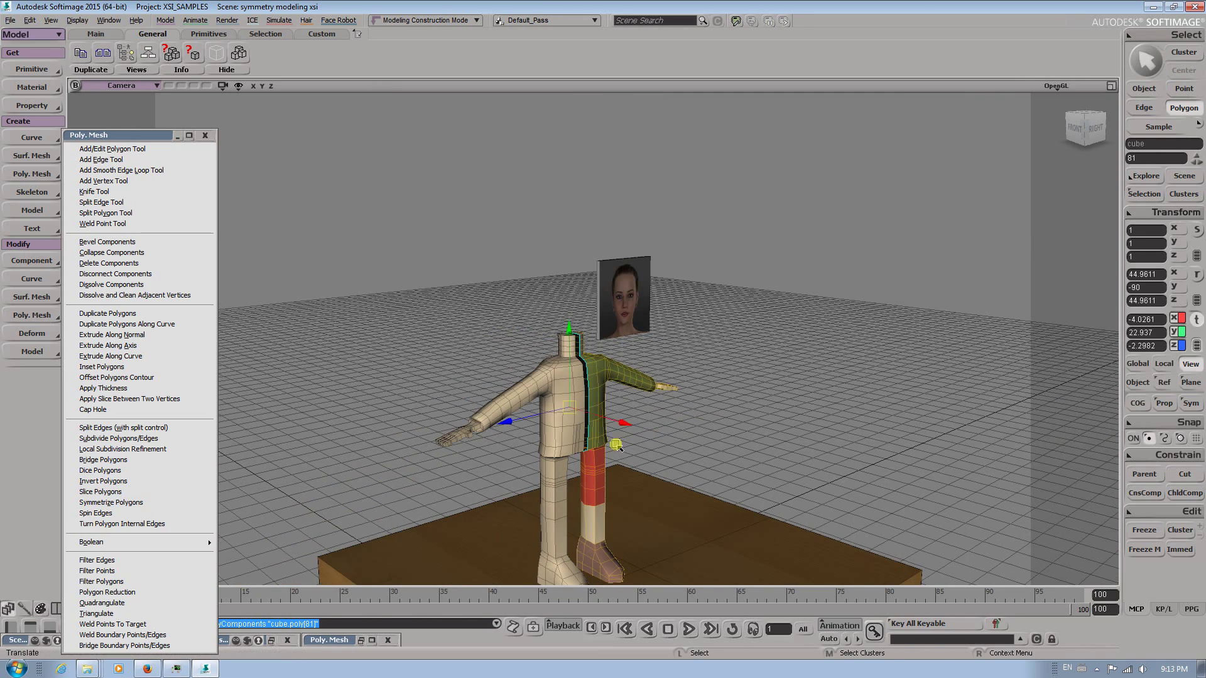
pyautogui.scroll(3, 619, 317)
pyautogui.click(625, 286)
# Switch between the four-viewport layout and the maximized camera view twice, ending on the maximized camera view
pyautogui.press('F12')
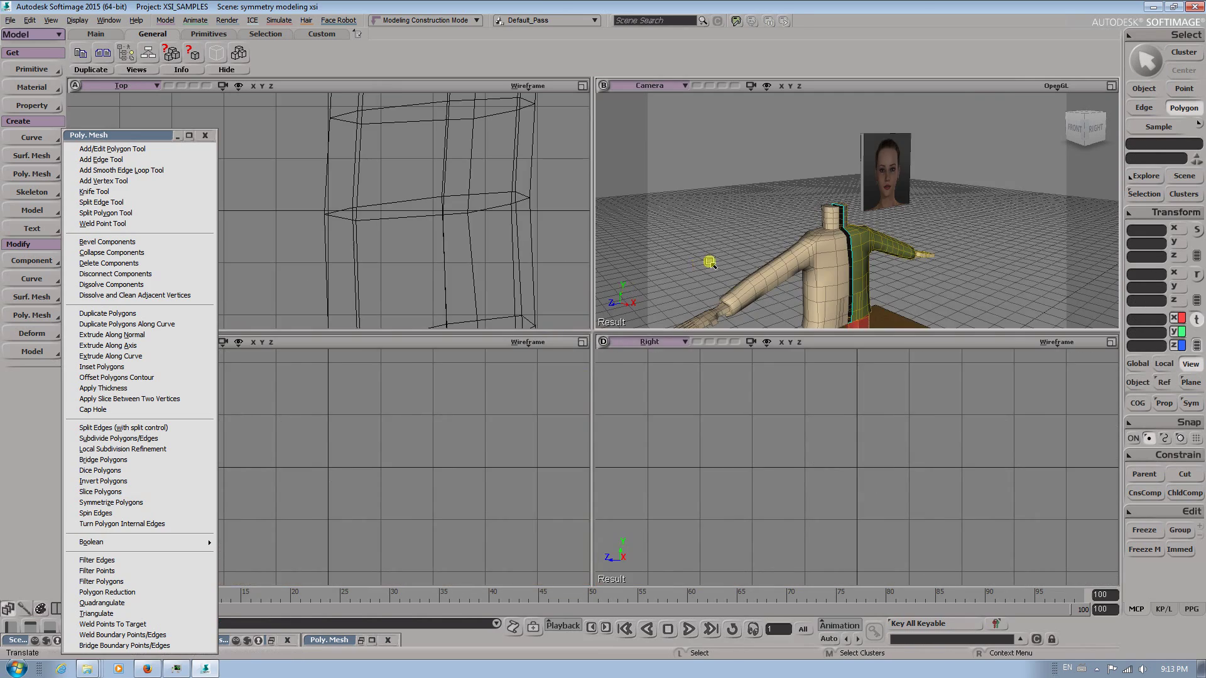
pyautogui.press('F12')
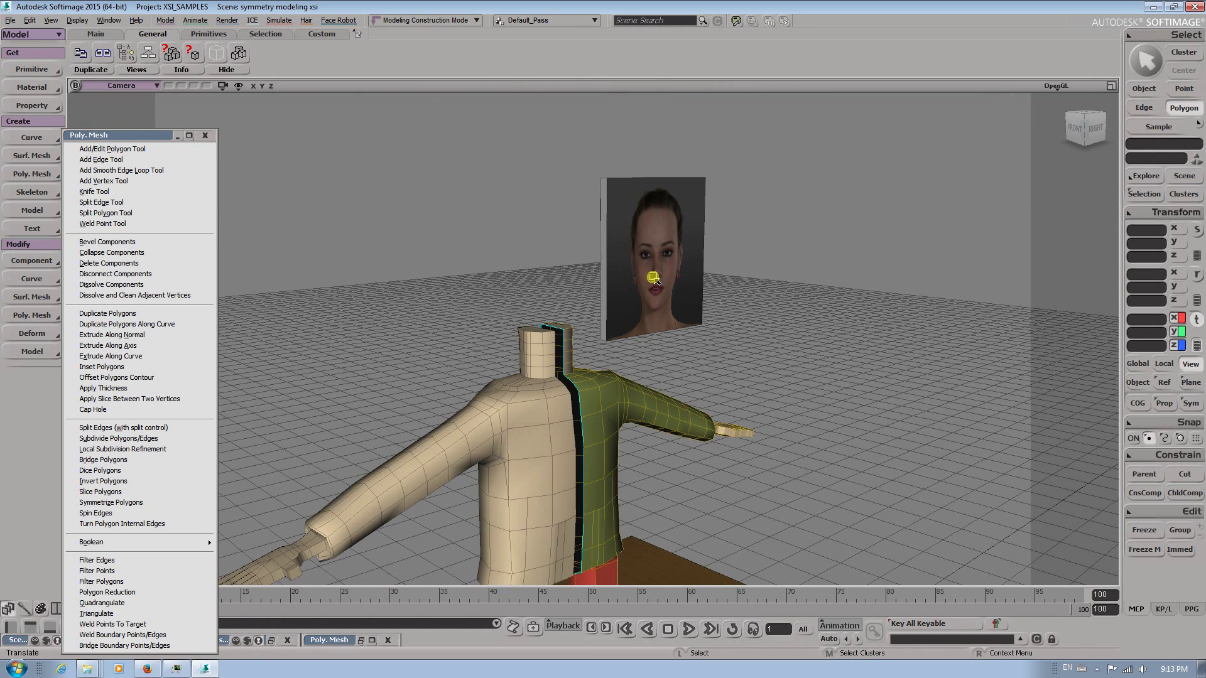
pyautogui.press('F12')
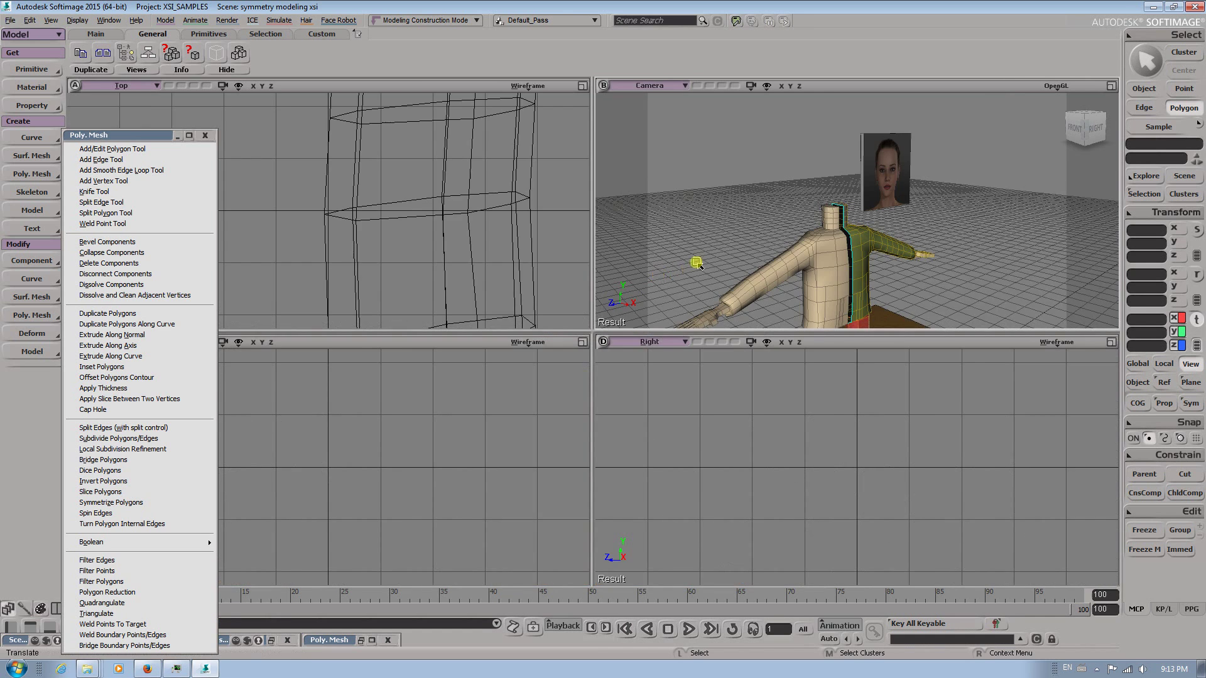
pyautogui.press('F12')
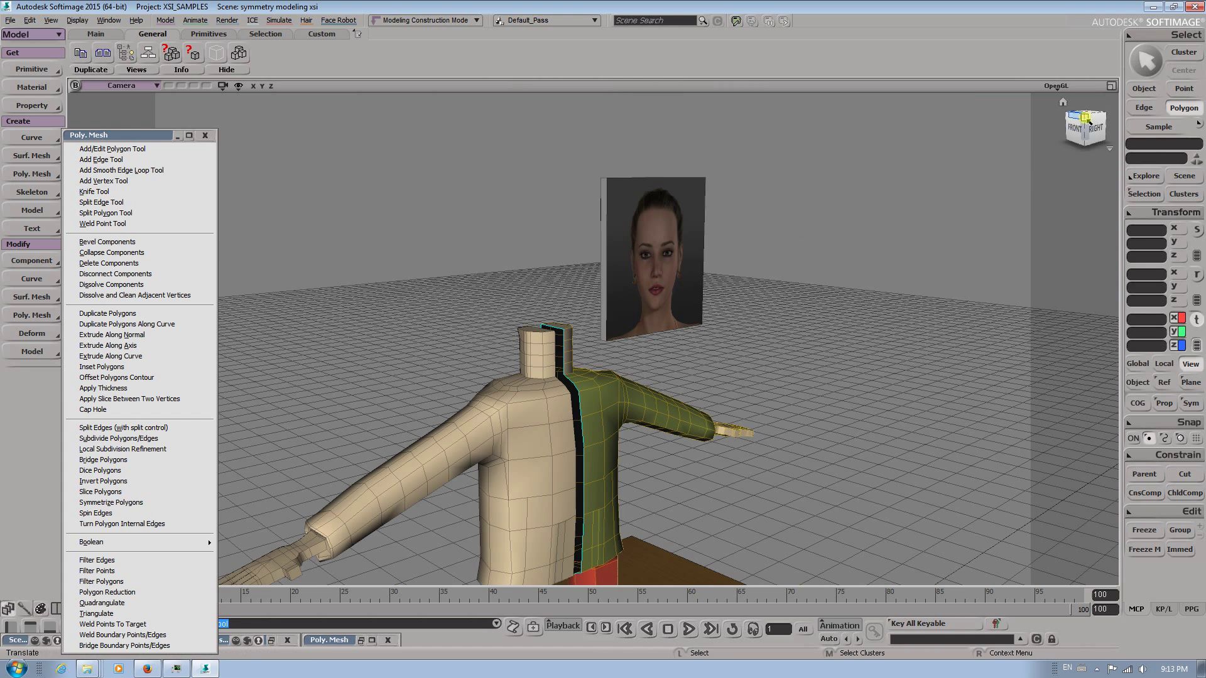
# Select the portrait plane as an object and move it along Z to about -27.63
pyautogui.click(1143, 91)
pyautogui.click(663, 239)
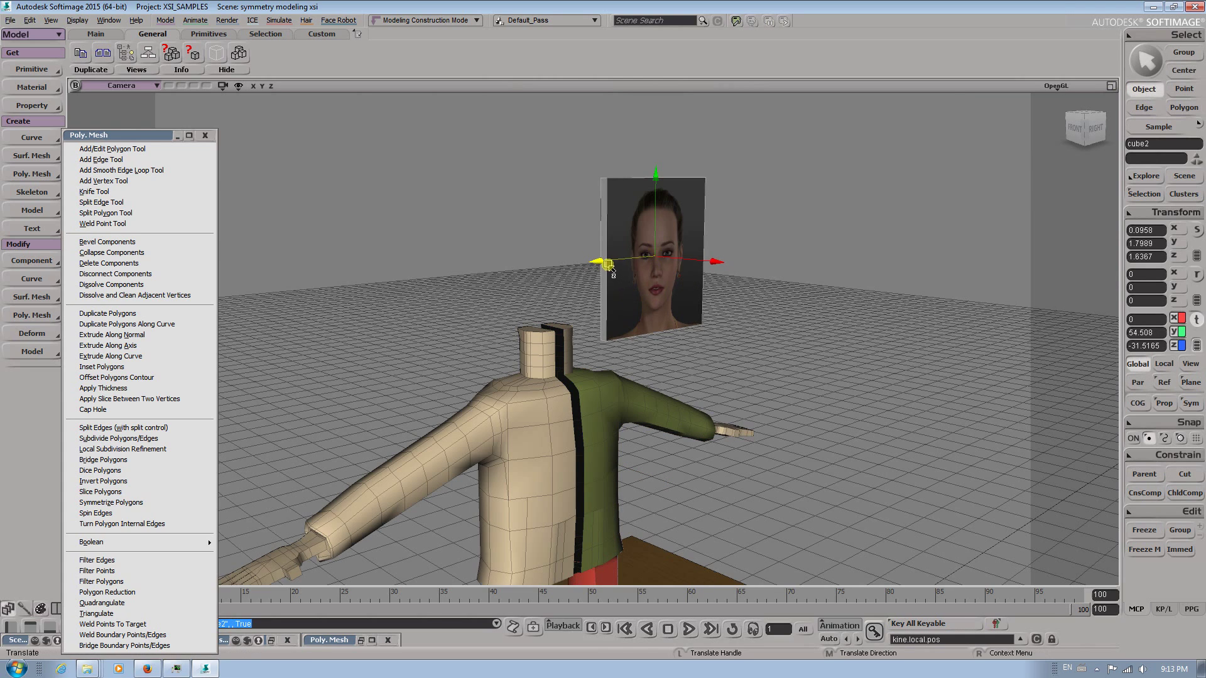
pyautogui.moveTo(608, 265); pyautogui.dragTo(581, 263)
# Slide the portrait plane back and forth along X, framing it from several angles, and leave it at about X -8.16
pyautogui.press('s')
pyautogui.moveTo(568, 270); pyautogui.dragTo(512, 305, button='right')
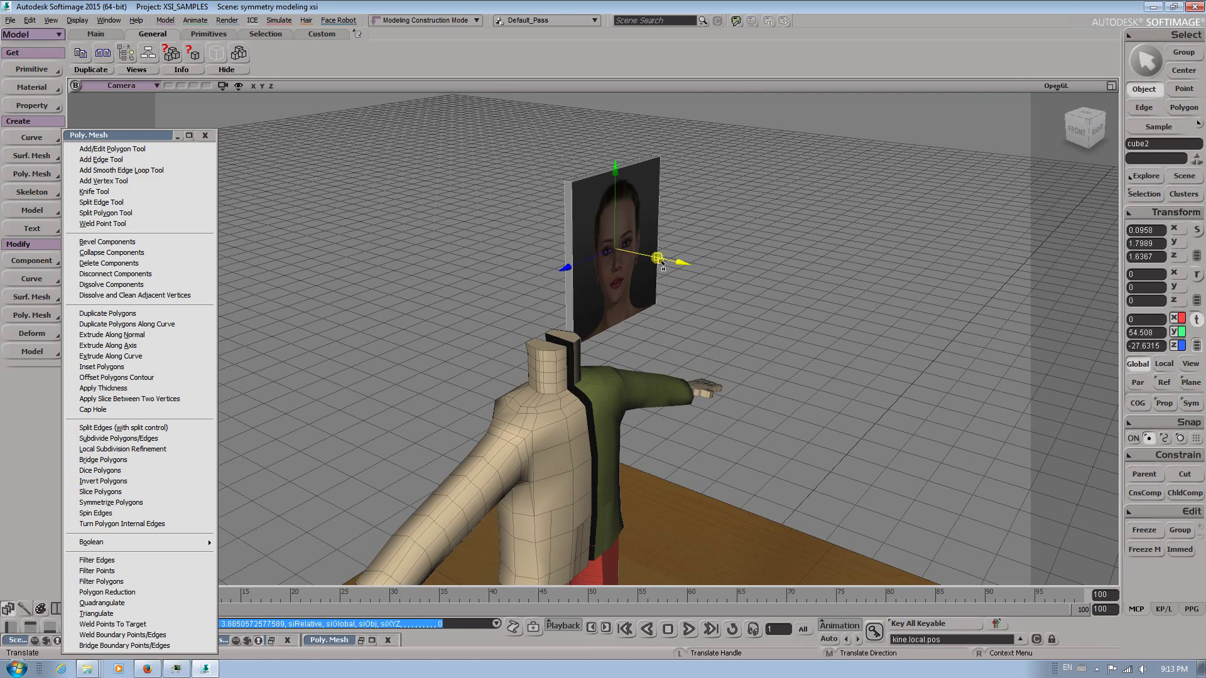
pyautogui.moveTo(656, 257); pyautogui.dragTo(593, 234)
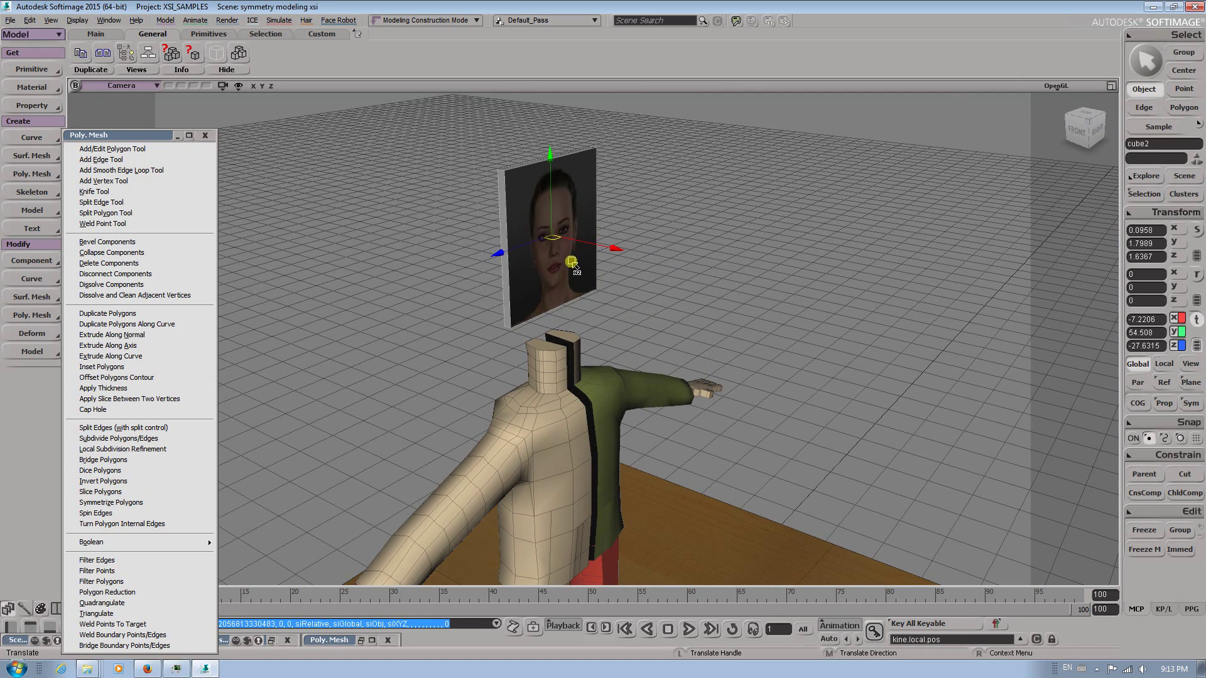
pyautogui.press('f')
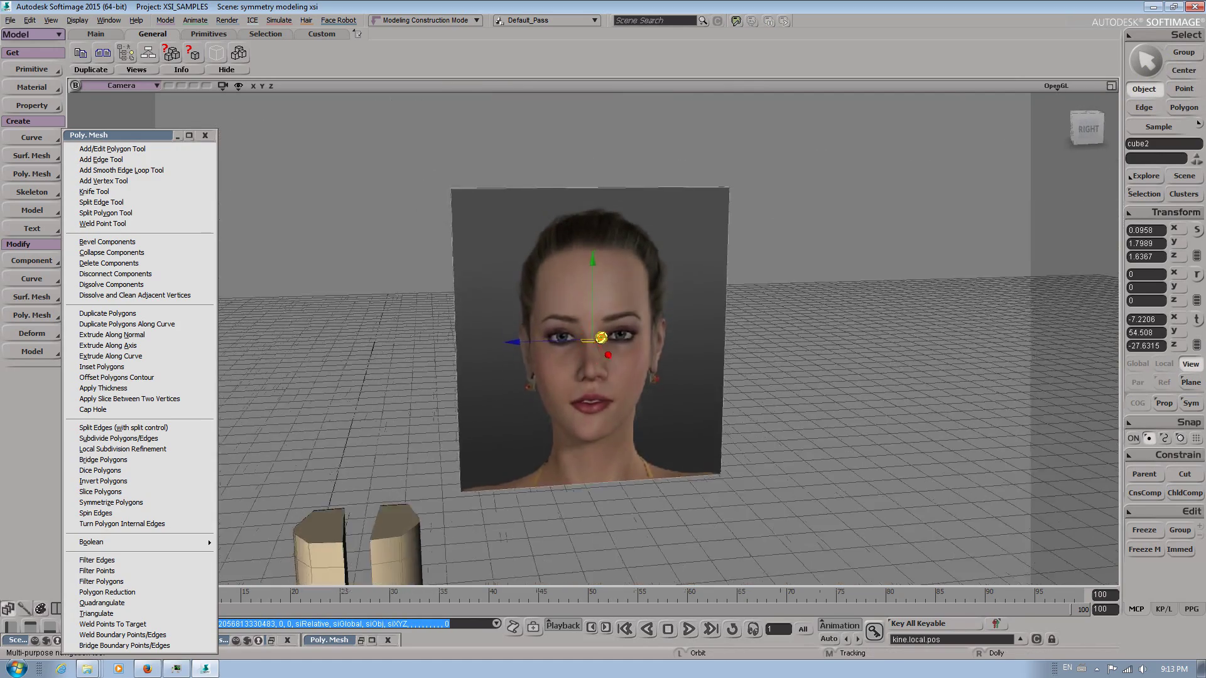
pyautogui.moveTo(626, 345); pyautogui.dragTo(858, 422)
pyautogui.moveTo(910, 482); pyautogui.dragTo(614, 473, button='middle')
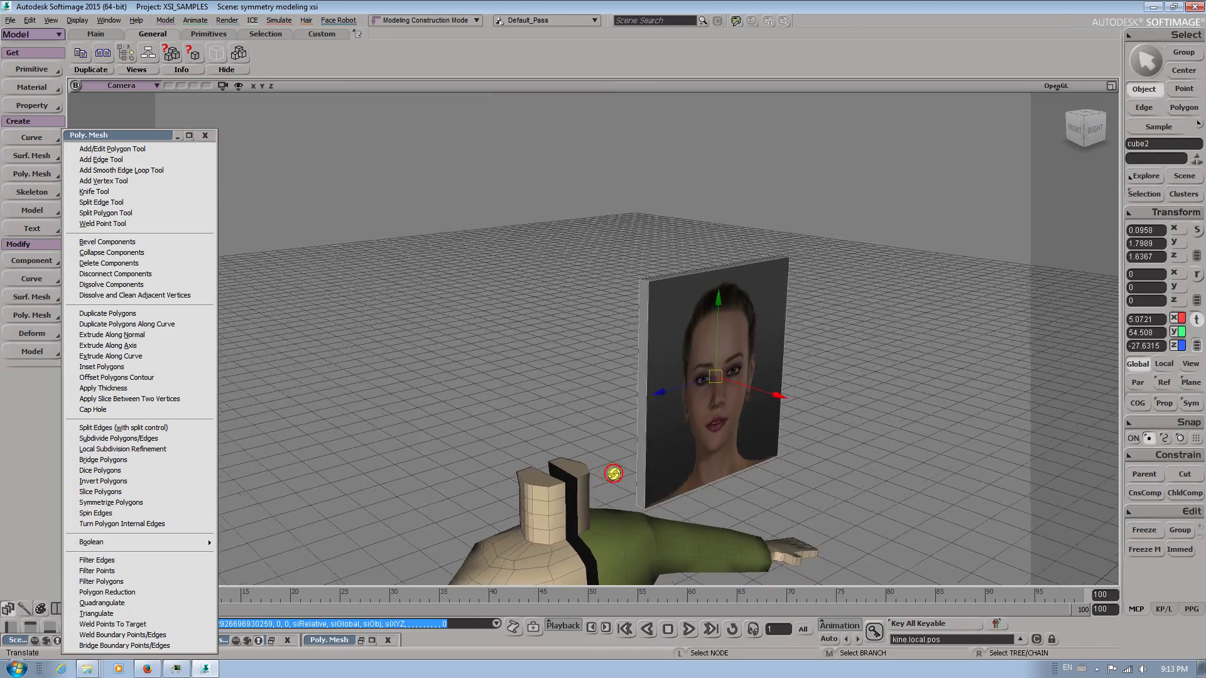
pyautogui.moveTo(613, 474); pyautogui.dragTo(607, 457, button='right')
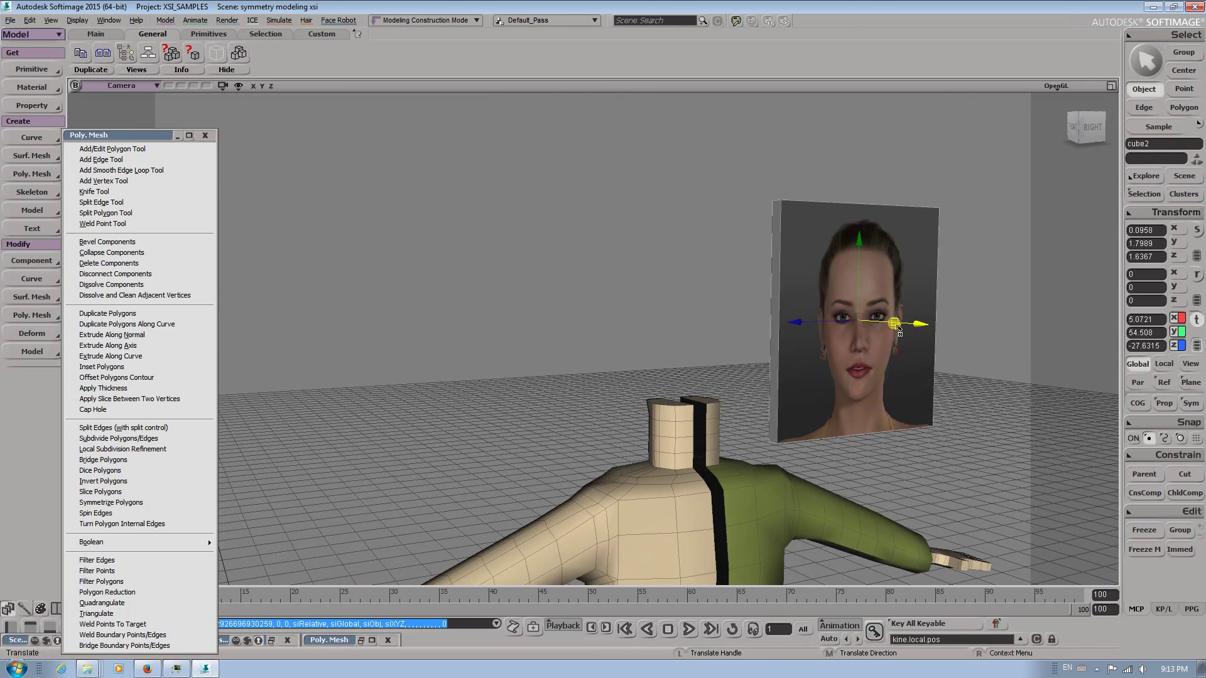
pyautogui.moveTo(886, 330); pyautogui.dragTo(769, 299)
pyautogui.moveTo(769, 352); pyautogui.dragTo(759, 467, button='right')
pyautogui.moveTo(758, 467); pyautogui.dragTo(759, 360, button='middle')
pyautogui.moveTo(759, 360)
pyautogui.mouseDown(button='right')
pyautogui.moveTo(791, 363)
pyautogui.moveTo(772, 356)
pyautogui.mouseUp(button='right')
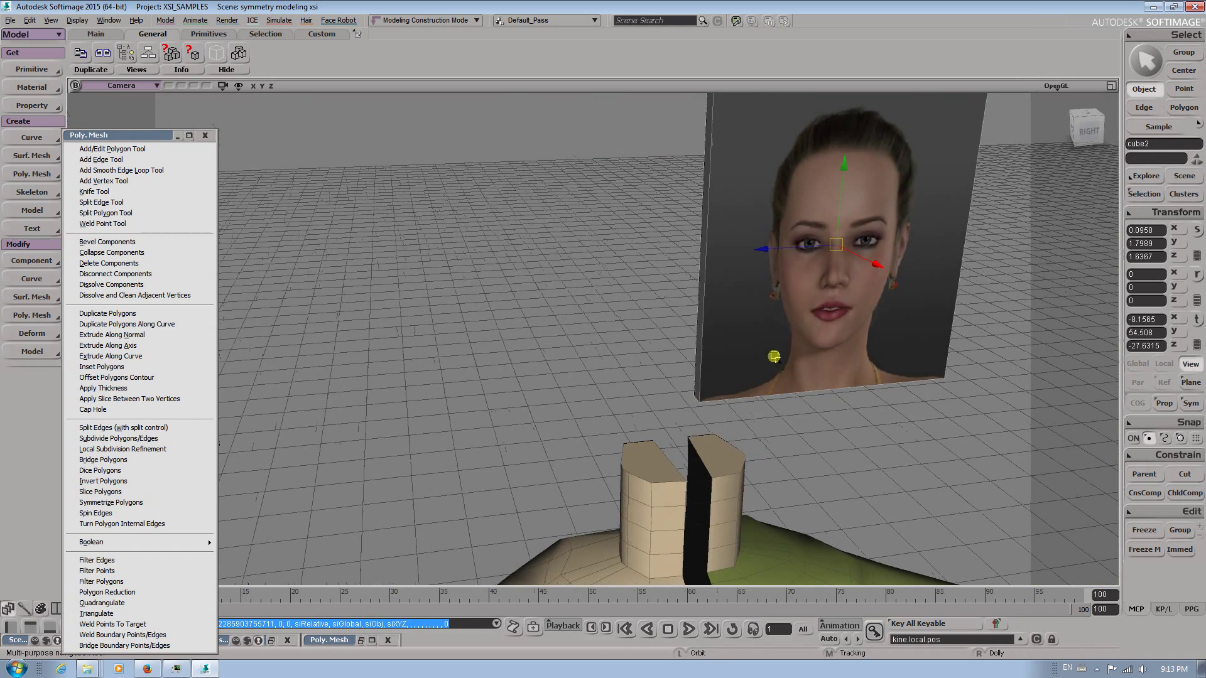
# Turn the camera view's Headlight off and back on to compare the lighting
pyautogui.click(1057, 86)
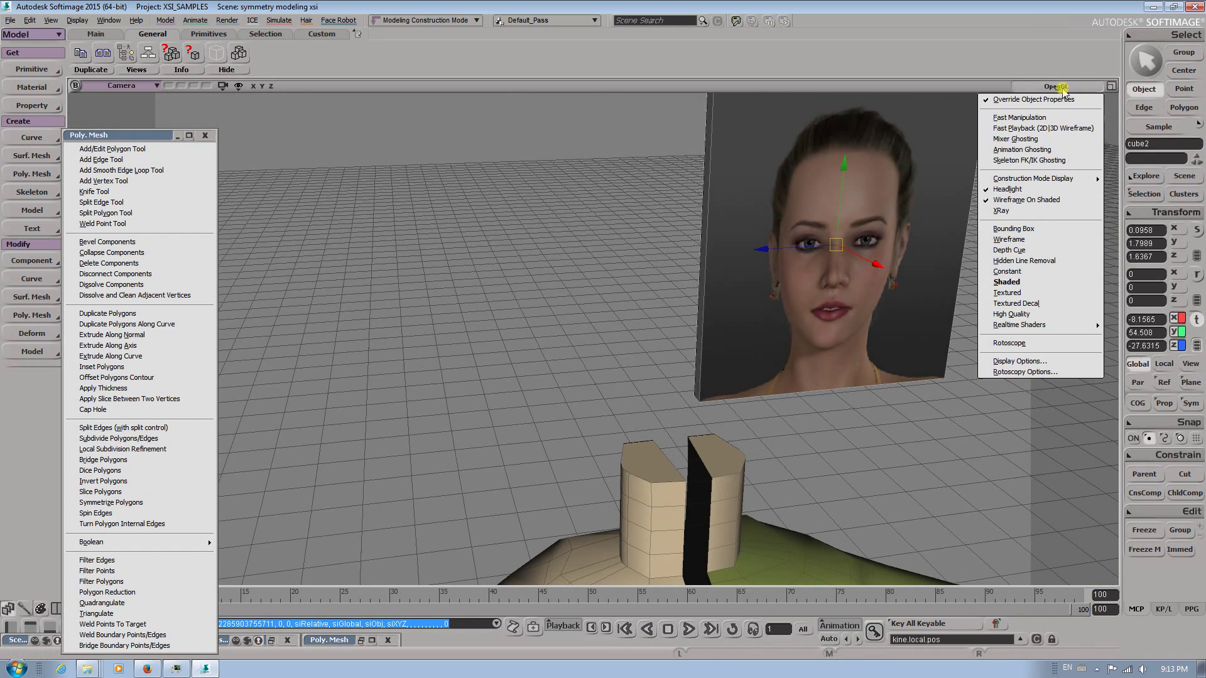
pyautogui.click(1032, 189)
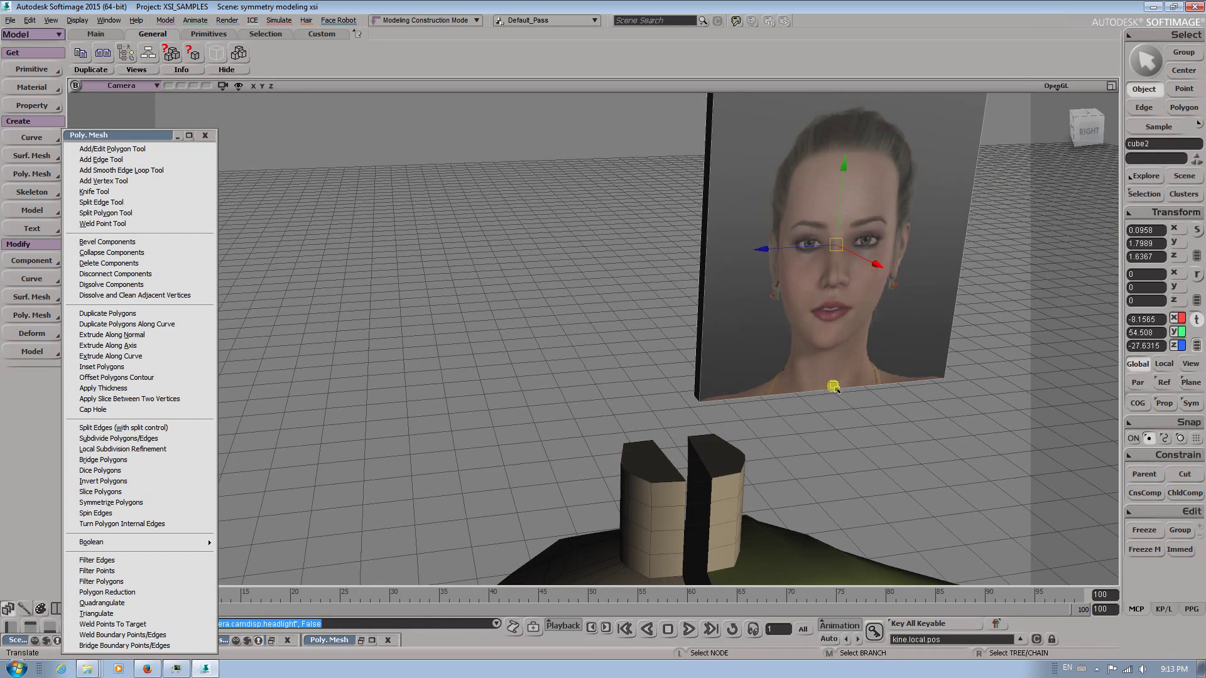
pyautogui.click(1039, 87)
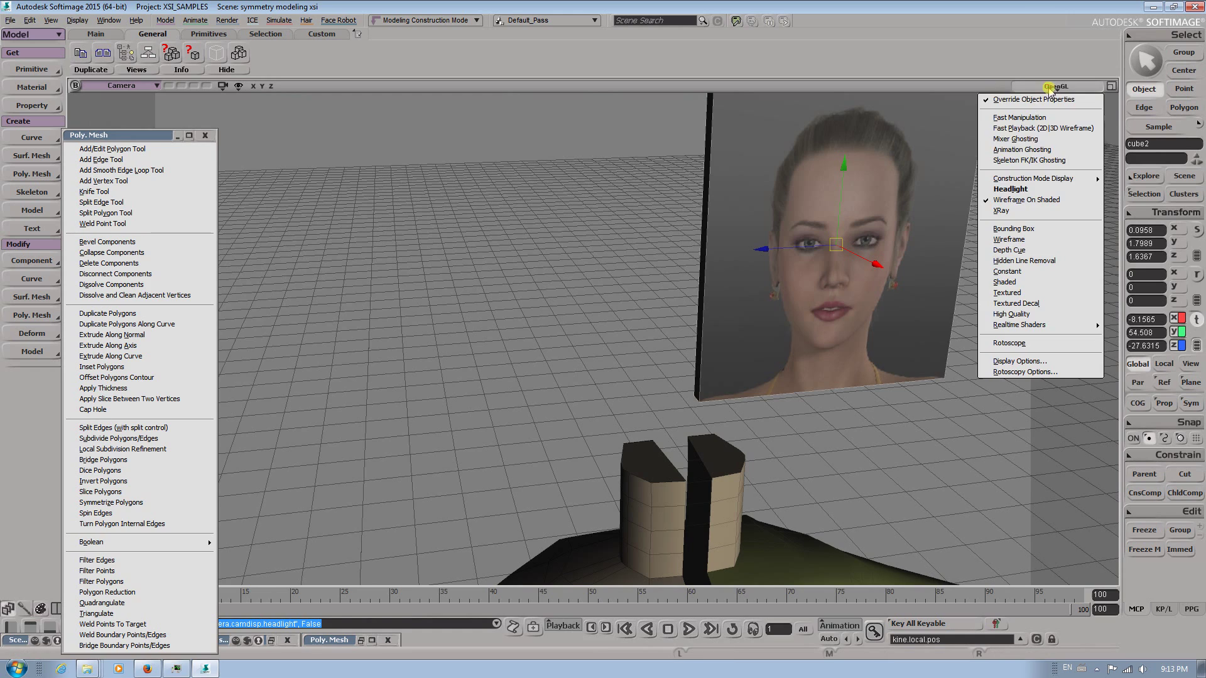
pyautogui.click(1024, 190)
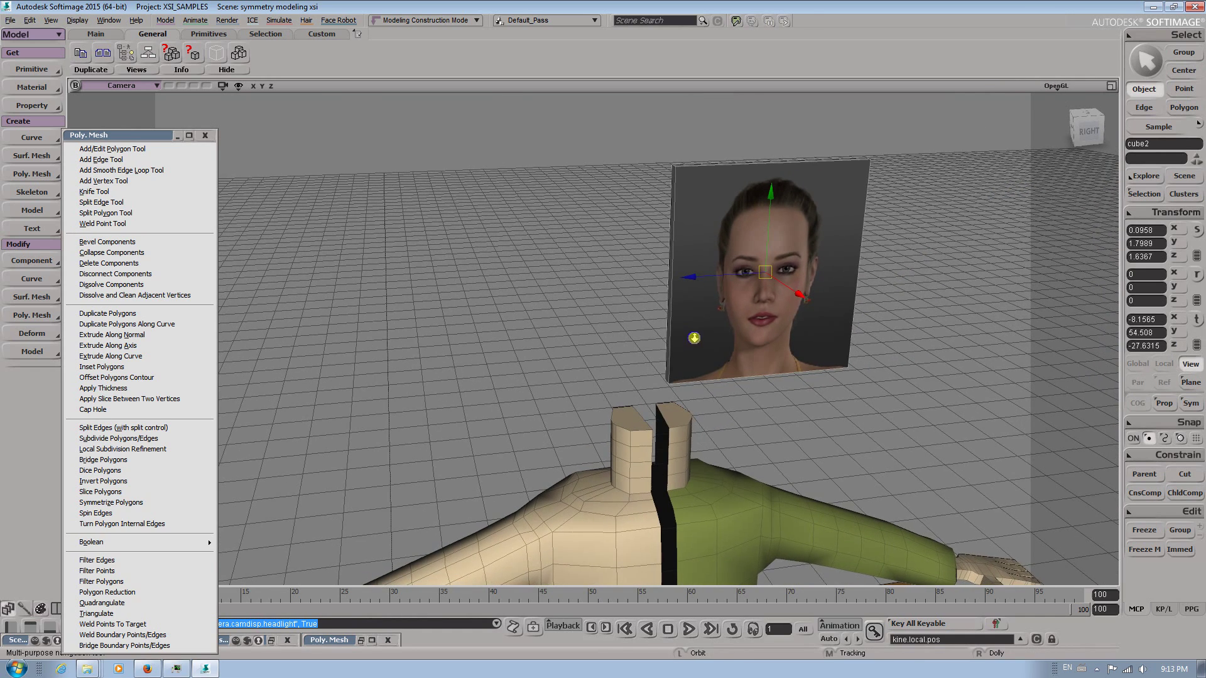
# Select the point light far beside the character and move it next to the torso, to about X 5.63, Y 37.08, Z -19.81
pyautogui.press('s')
pyautogui.moveTo(611, 471); pyautogui.dragTo(584, 431, button='middle')
pyautogui.moveTo(584, 431); pyautogui.dragTo(624, 450)
pyautogui.moveTo(624, 449); pyautogui.dragTo(320, 403, button='right')
pyautogui.press('s')
pyautogui.press('s')
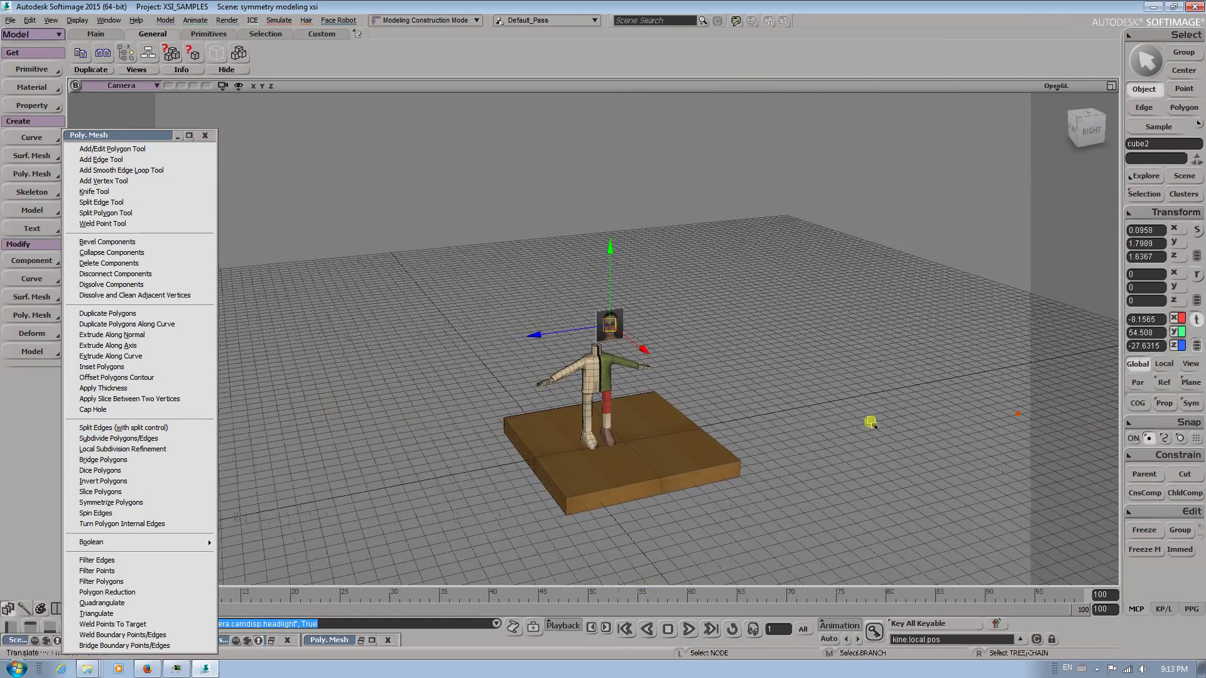
pyautogui.click(1030, 413)
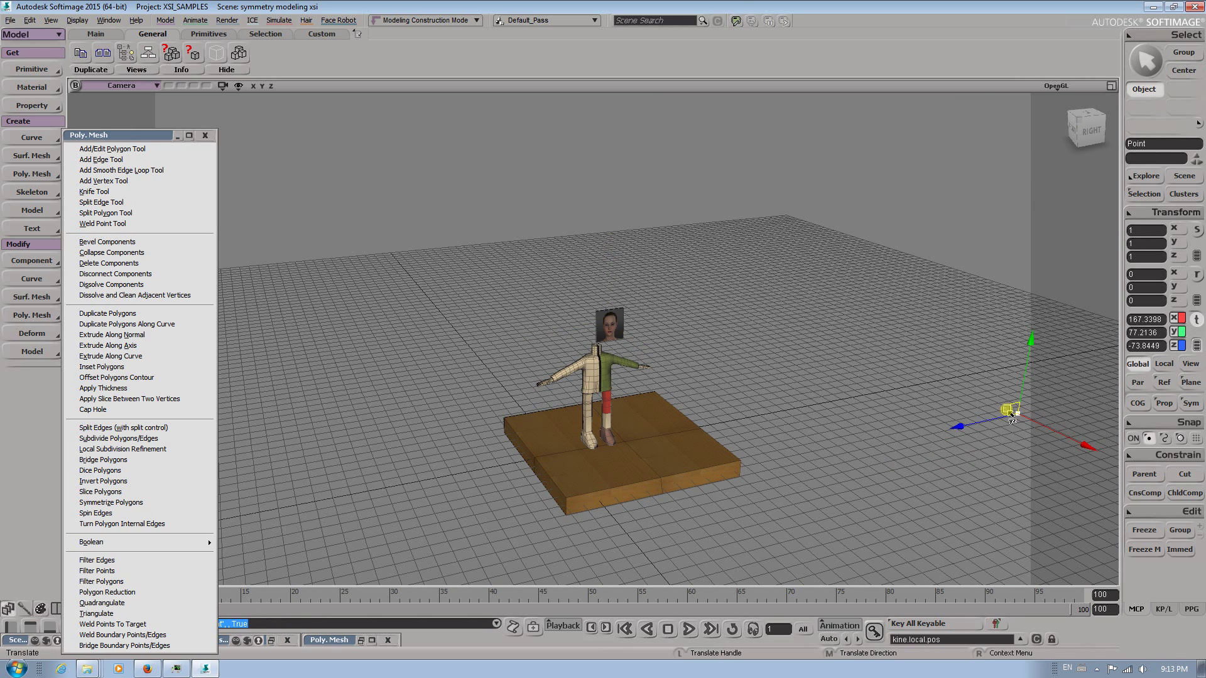
pyautogui.press('ctrl')
pyautogui.moveTo(1022, 419); pyautogui.dragTo(612, 388)
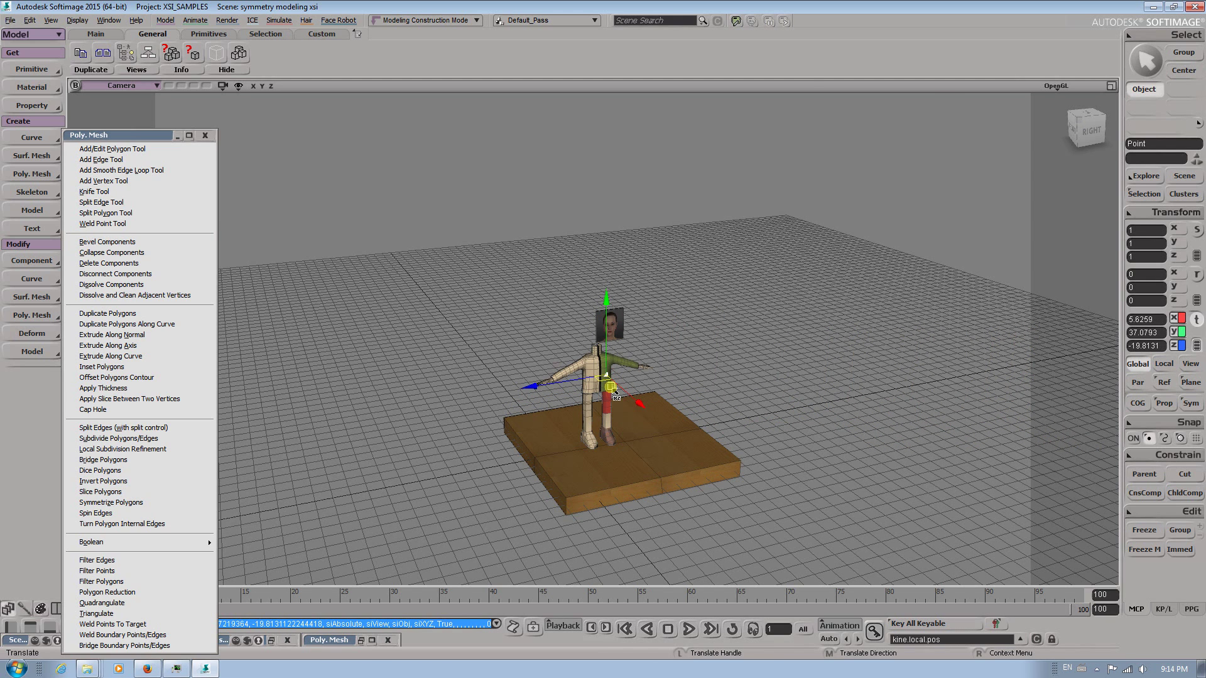
# Move the point light out above the green-sleeved arm, to about X 35.98 and Y 52.36
pyautogui.press('f')
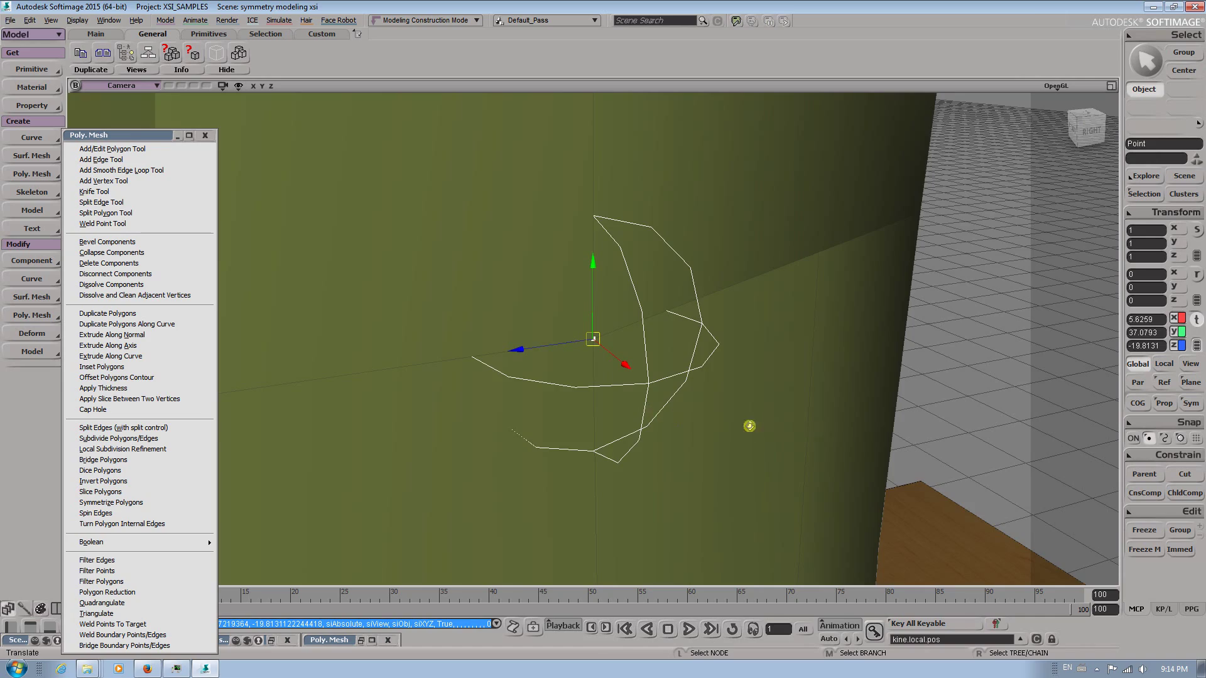
pyautogui.scroll(-10, 749, 426)
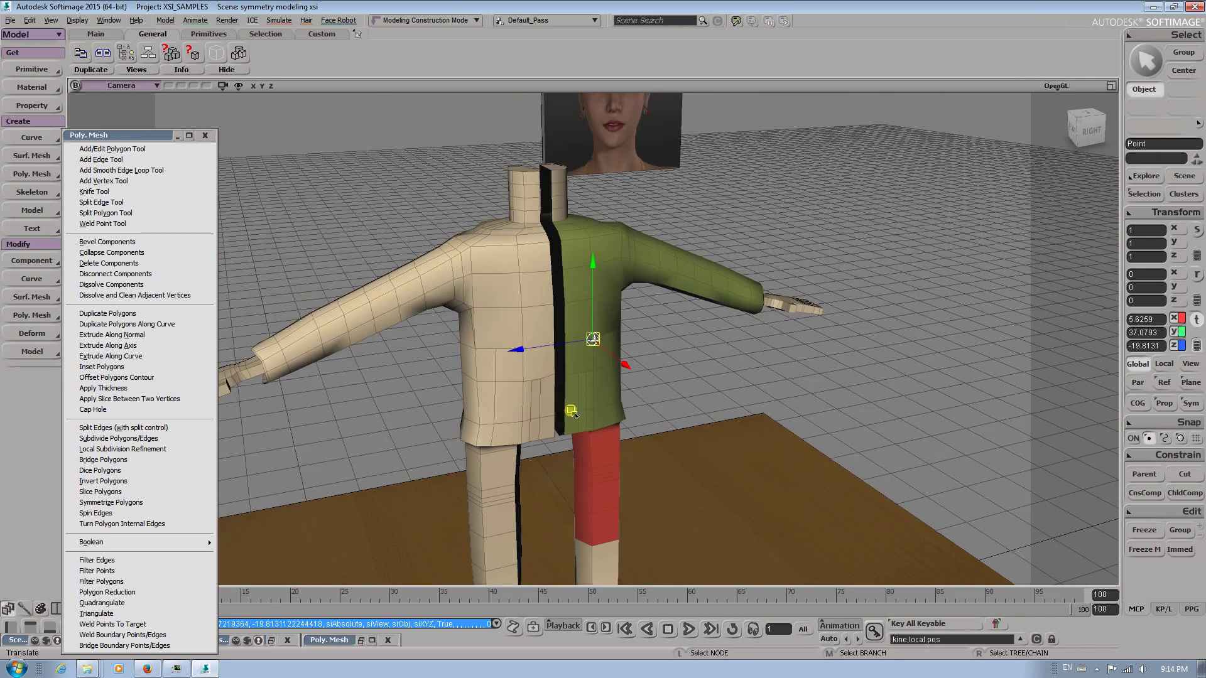
pyautogui.scroll(-3, 345, 382)
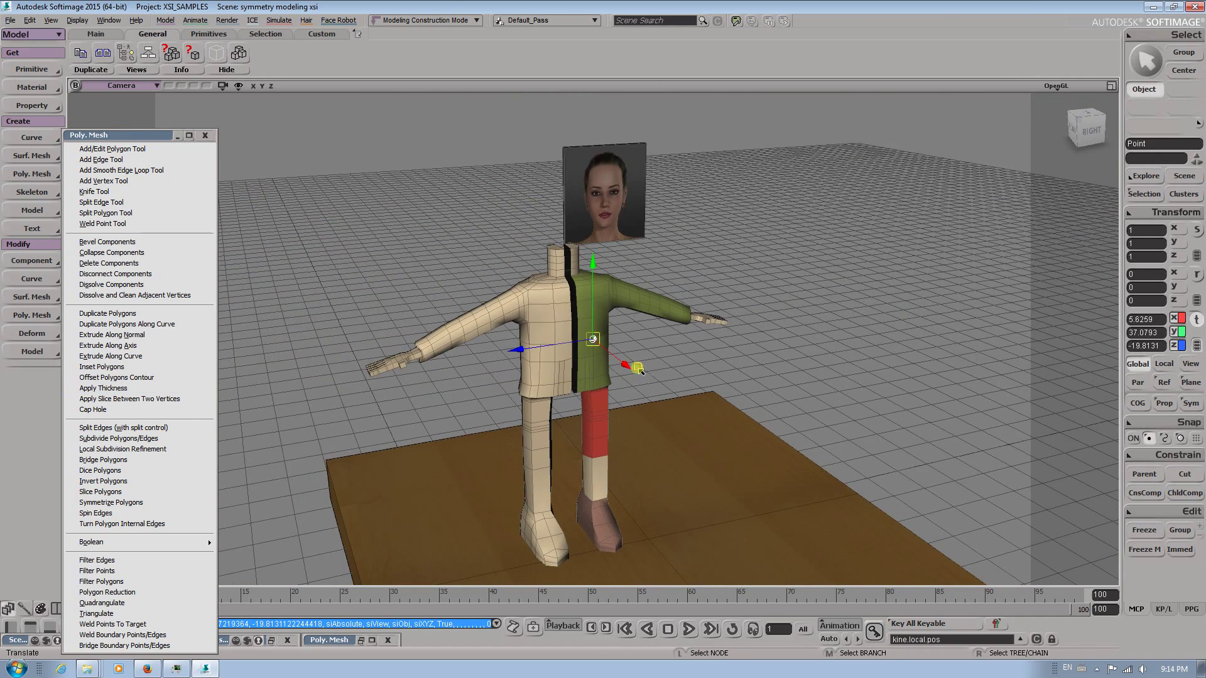
pyautogui.moveTo(625, 363); pyautogui.dragTo(723, 250)
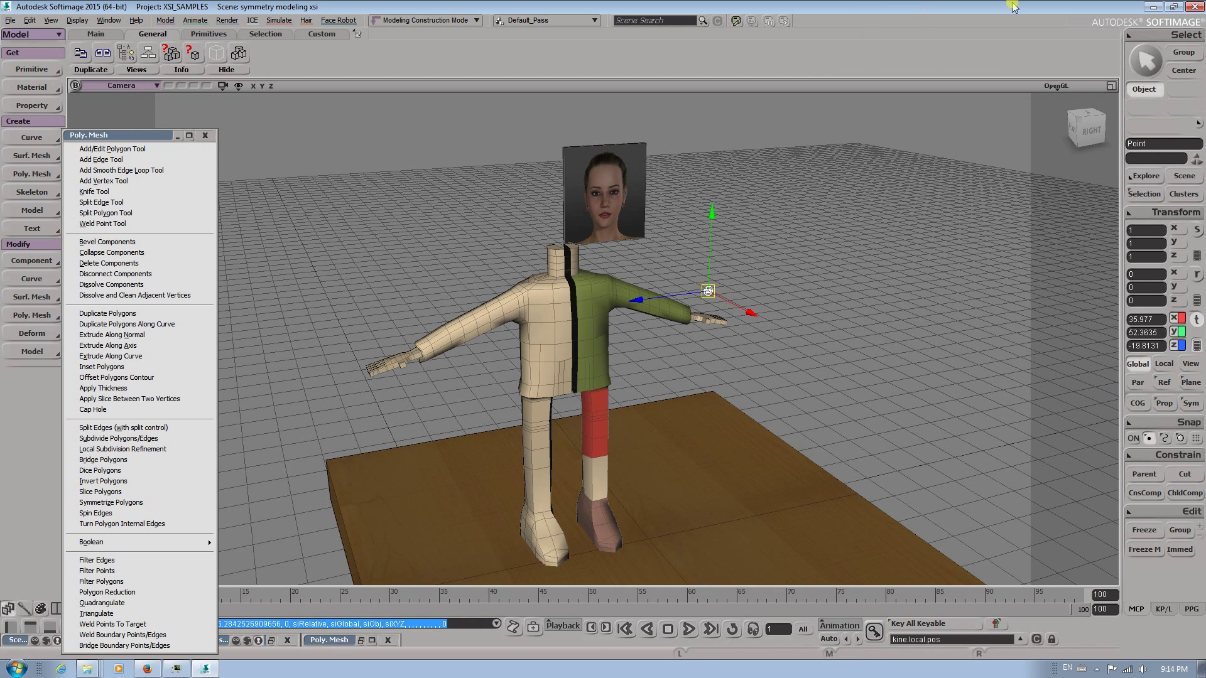
# Turn off the camera view's Headlight so the scene is shown with the point light
pyautogui.click(1068, 86)
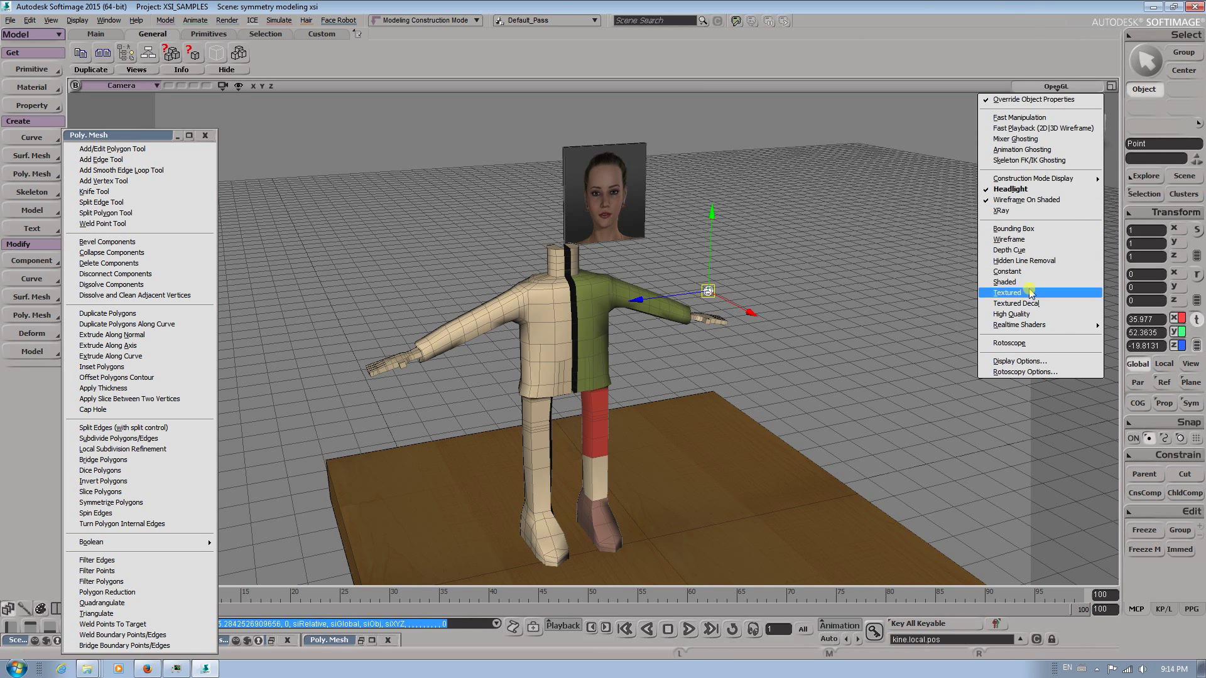
pyautogui.click(1010, 189)
pyautogui.scroll(-2, 584, 329)
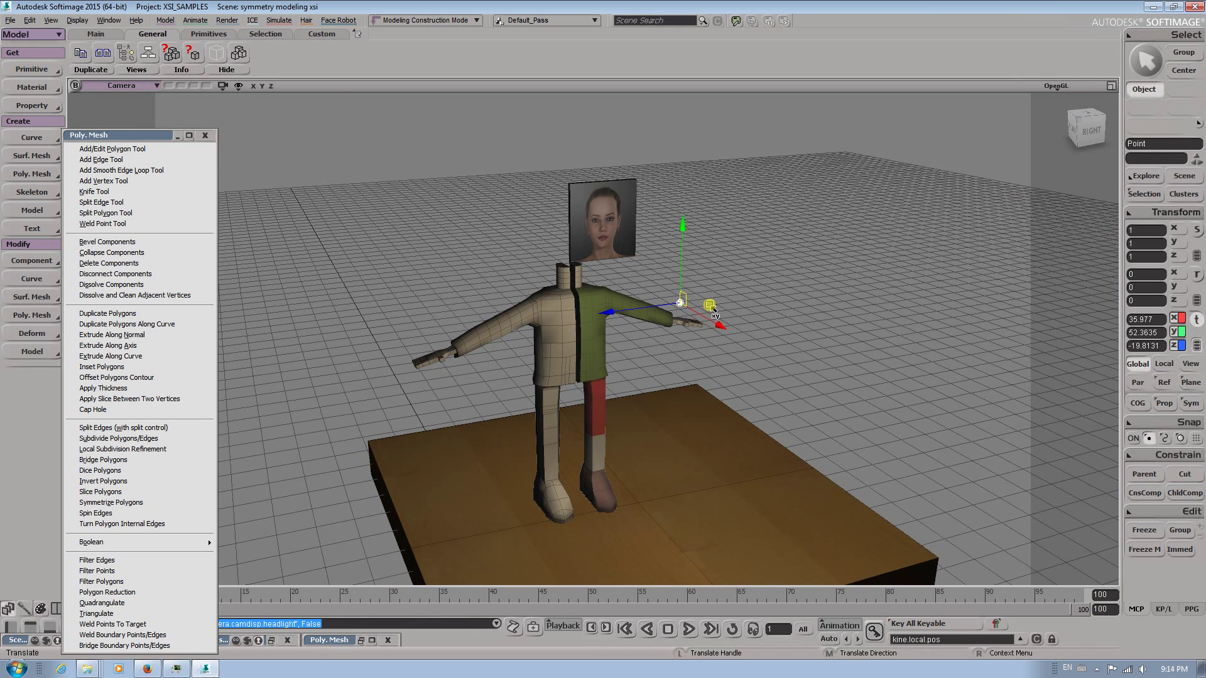
# Set the point light's intensity to 0.88 and its raytraced soft shadows to softness 0.798 with 4 samples
pyautogui.press('Return')
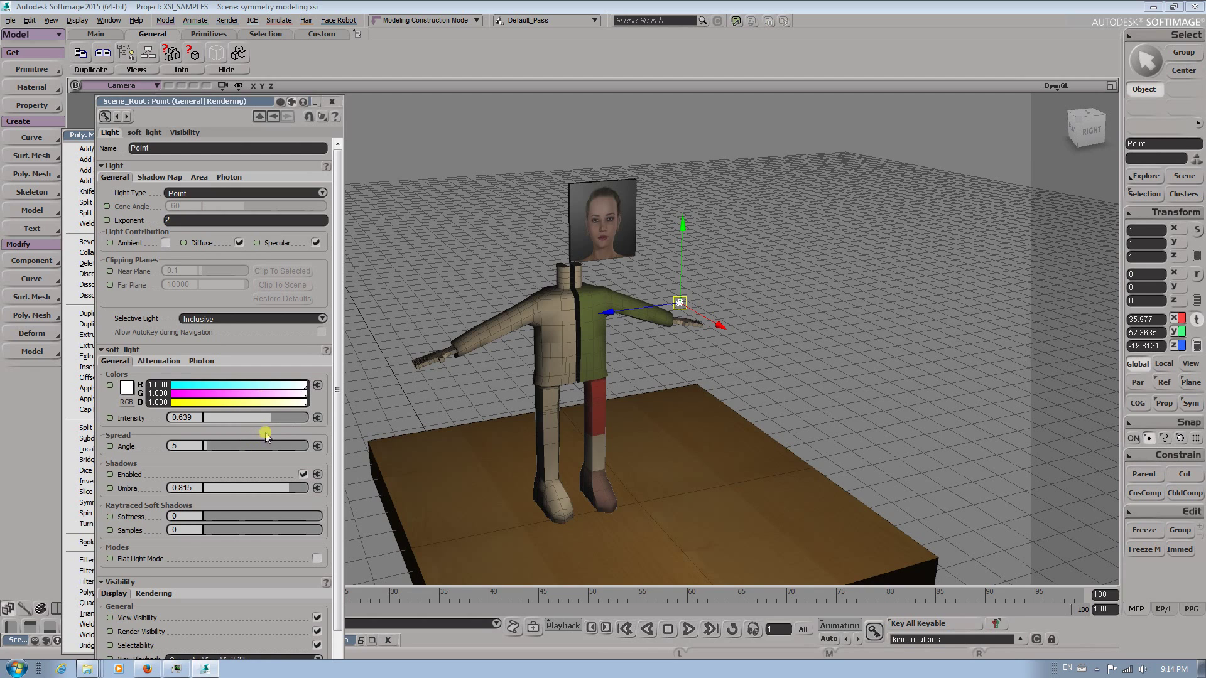
pyautogui.moveTo(269, 418); pyautogui.dragTo(299, 416)
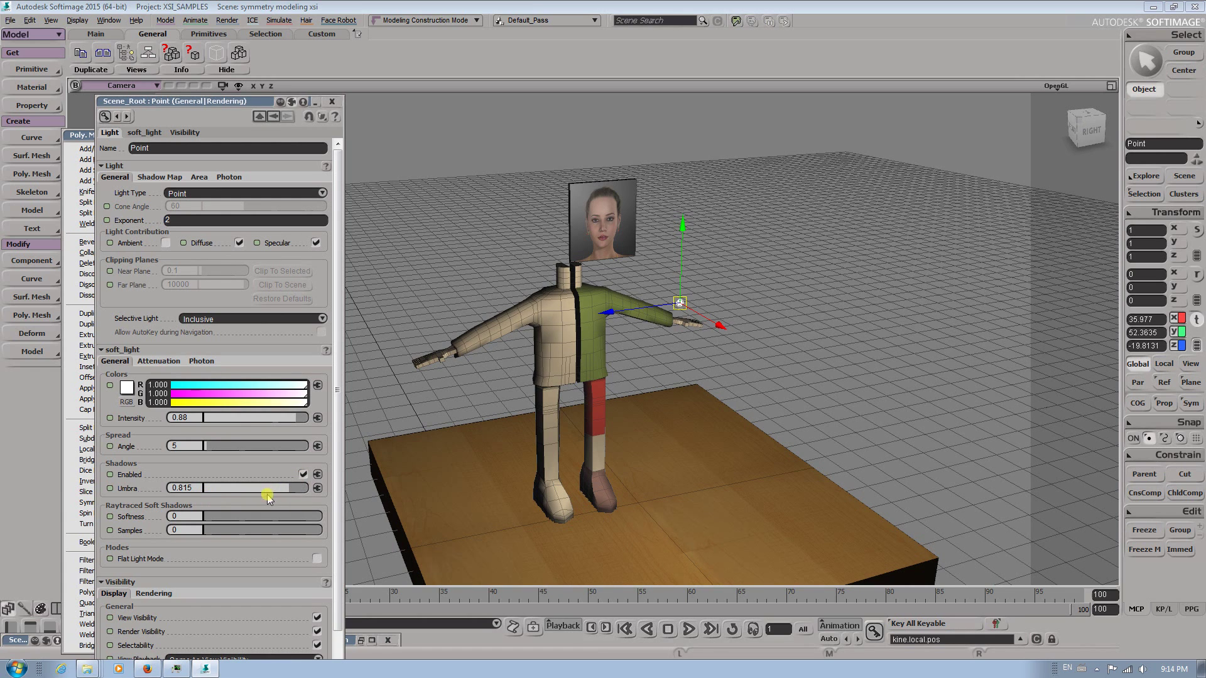
pyautogui.click(214, 515)
pyautogui.click(336, 104)
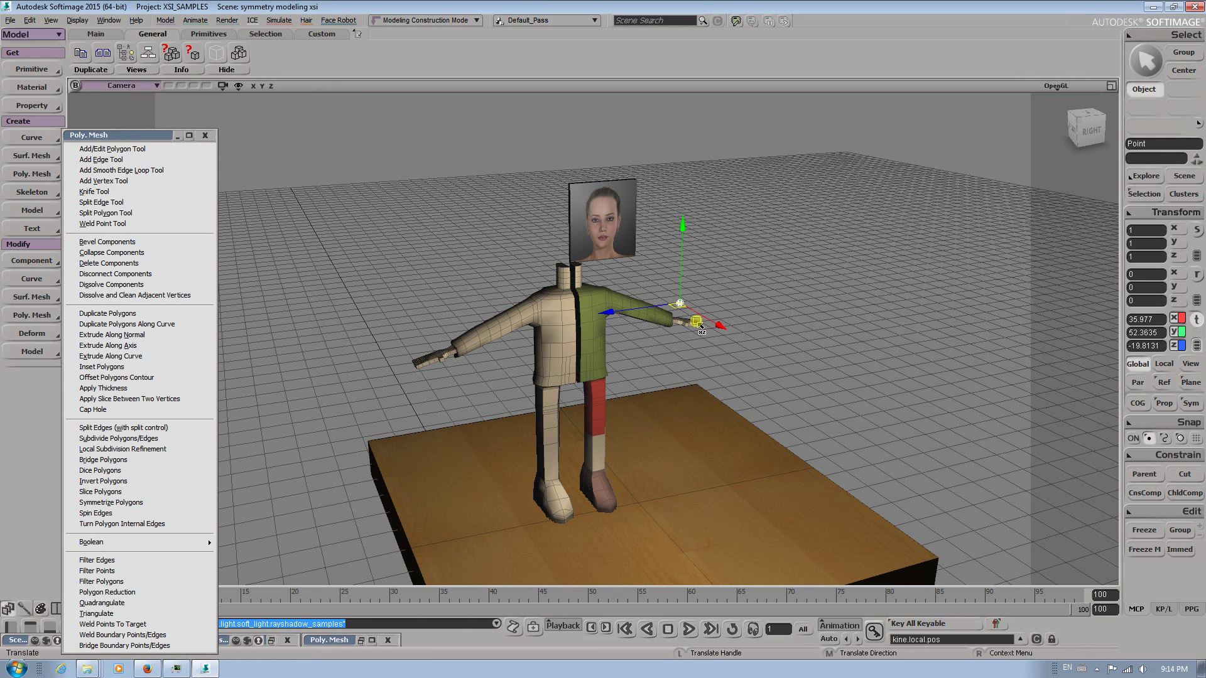
pyautogui.press('Return')
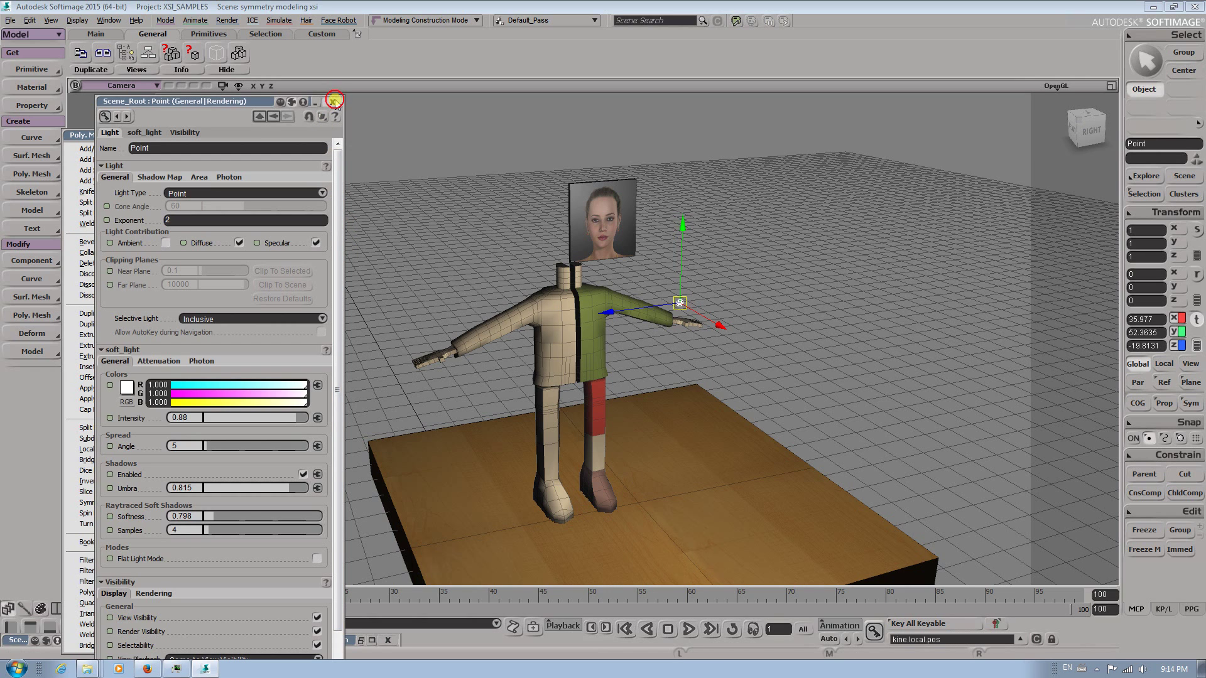
pyautogui.click(334, 102)
pyautogui.click(1138, 196)
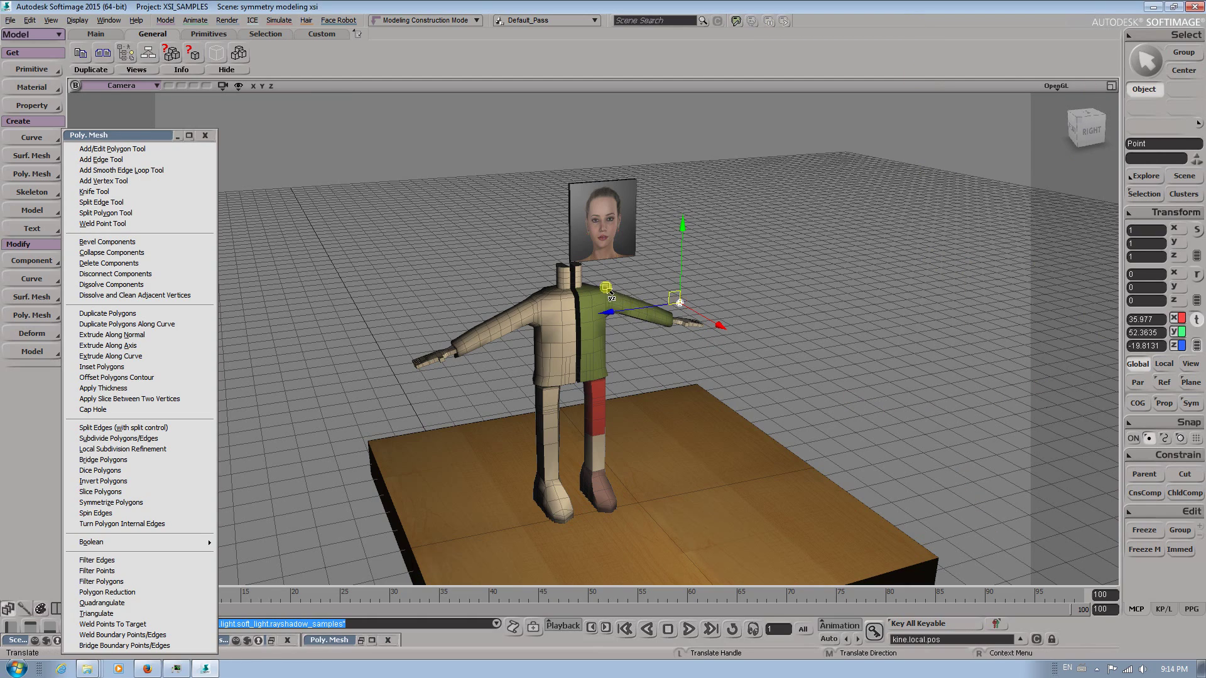
# Select the green-sleeved half of the body mesh and raise the polygon capping its neck to about Y 49.81
pyautogui.keyDown('alt'); pyautogui.moveTo(612, 318); pyautogui.dragTo(748, 295, button='right'); pyautogui.keyUp('alt')
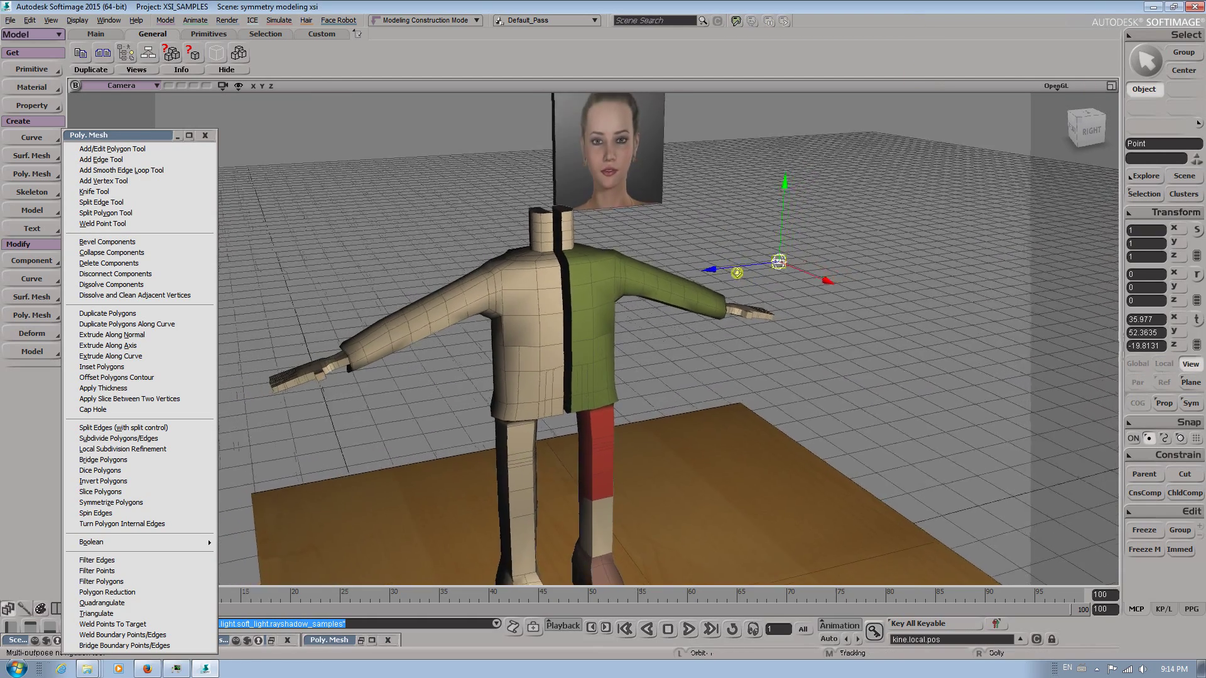
pyautogui.keyDown('alt'); pyautogui.moveTo(747, 296); pyautogui.dragTo(613, 194); pyautogui.keyUp('alt')
pyautogui.keyDown('alt'); pyautogui.moveTo(610, 188); pyautogui.dragTo(597, 280, button='middle'); pyautogui.keyUp('alt')
pyautogui.keyDown('alt'); pyautogui.moveTo(597, 280); pyautogui.dragTo(585, 324); pyautogui.keyUp('alt')
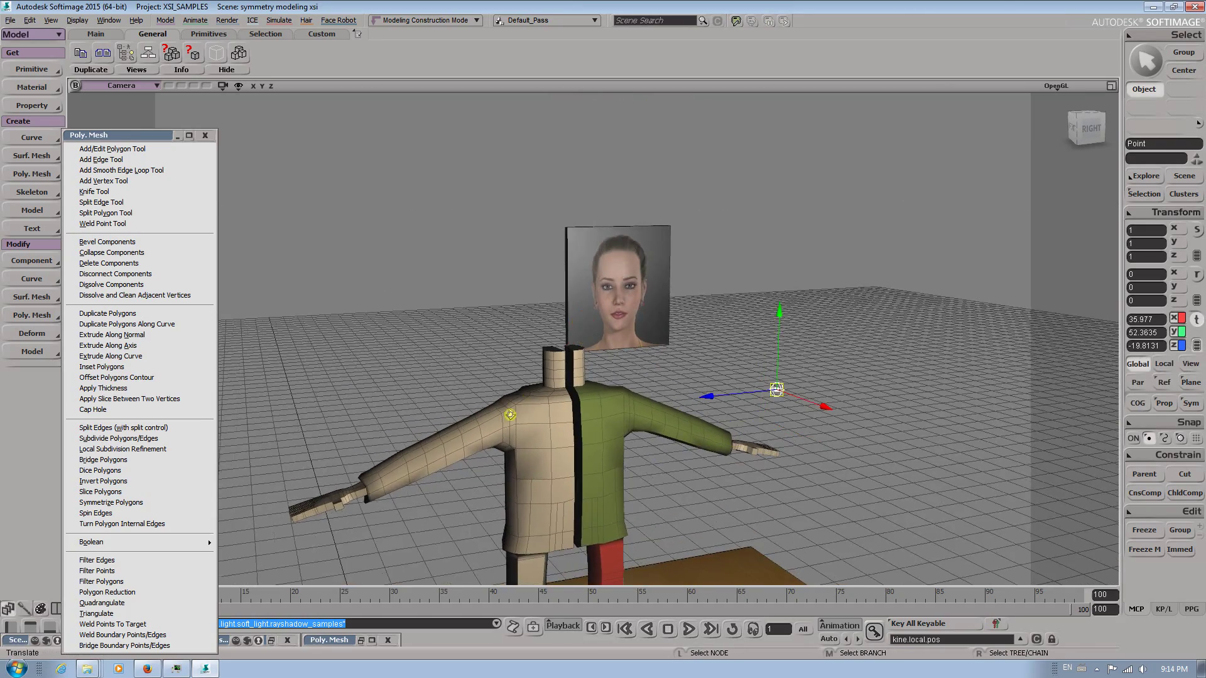
pyautogui.keyDown('alt'); pyautogui.moveTo(510, 415); pyautogui.dragTo(1058, 329, button='right'); pyautogui.keyUp('alt')
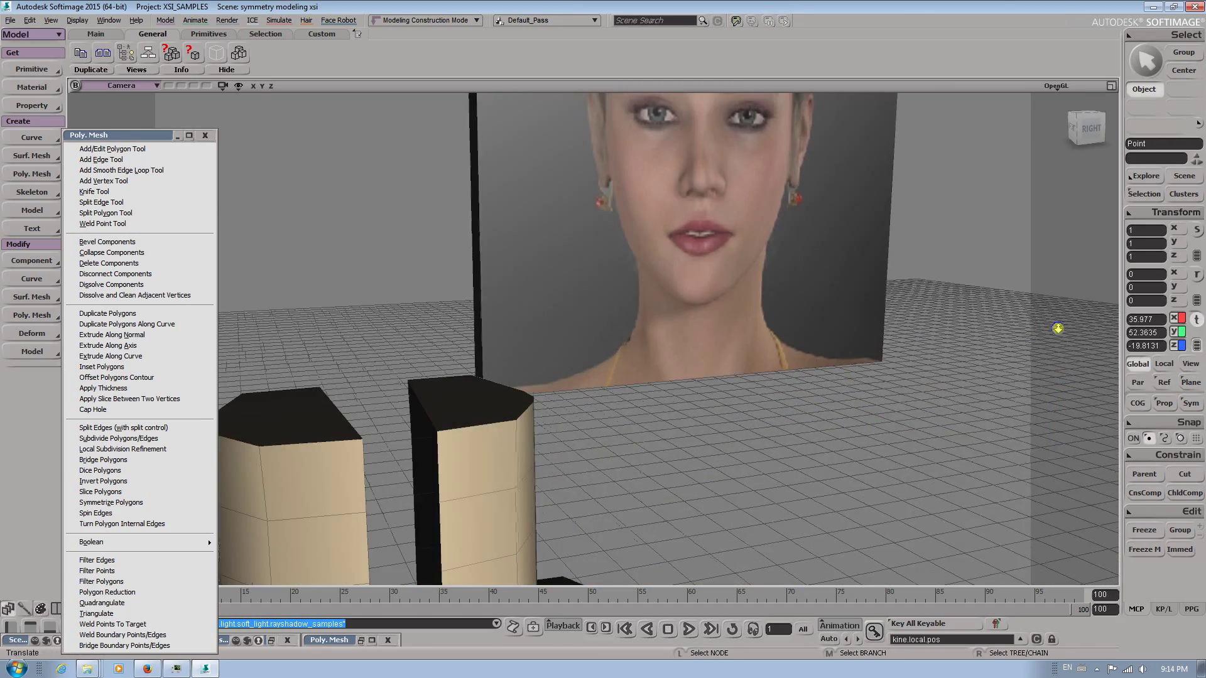
pyautogui.click(489, 436)
pyautogui.keyDown('alt'); pyautogui.moveTo(489, 437); pyautogui.dragTo(69, 436, button='right'); pyautogui.keyUp('alt')
pyautogui.keyDown('alt'); pyautogui.moveTo(444, 439); pyautogui.dragTo(67, 438, button='right'); pyautogui.keyUp('alt')
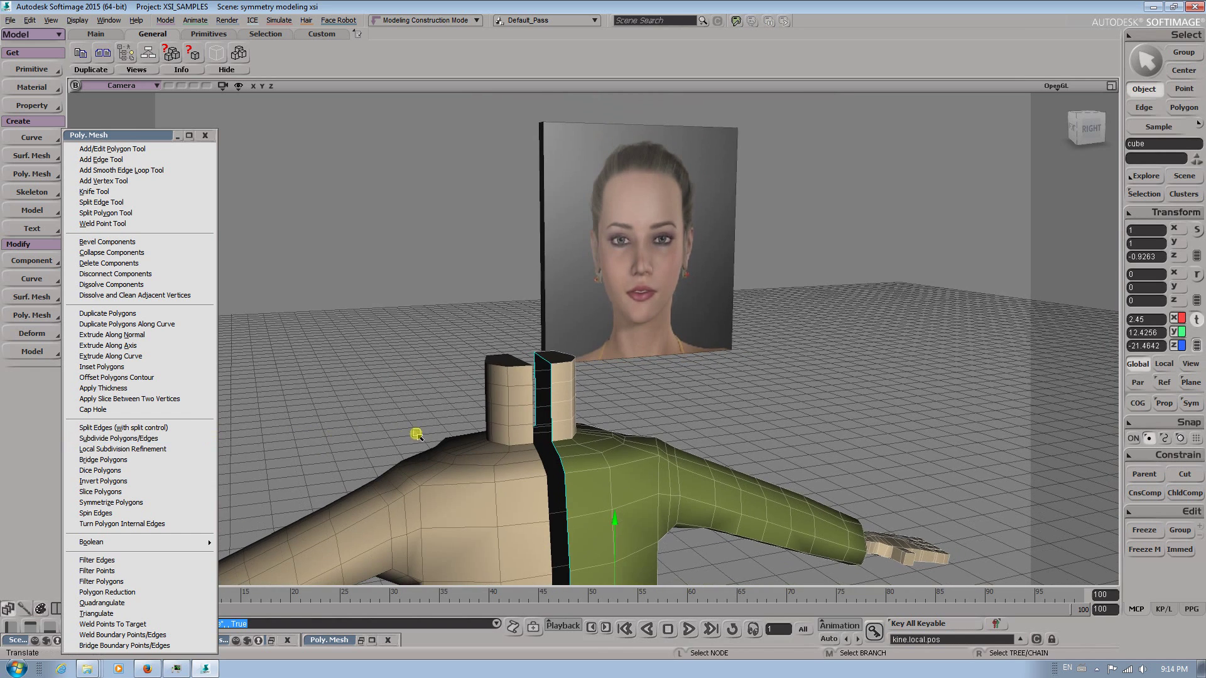
pyautogui.press('m')
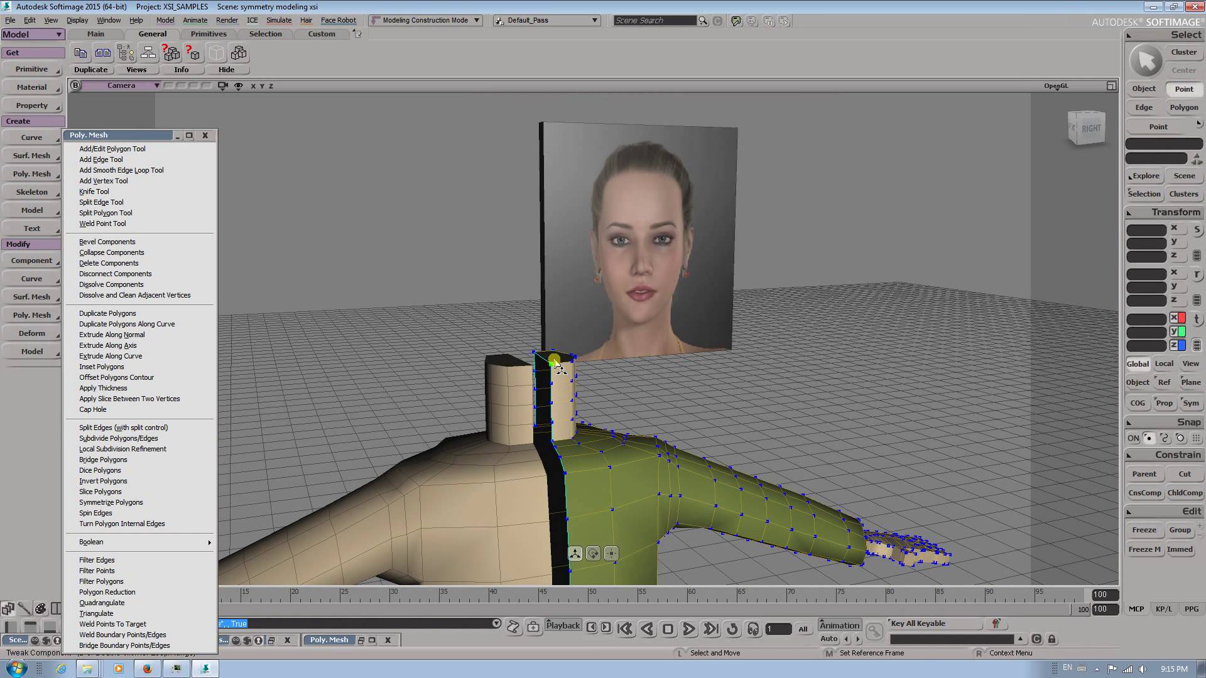
pyautogui.click(557, 363)
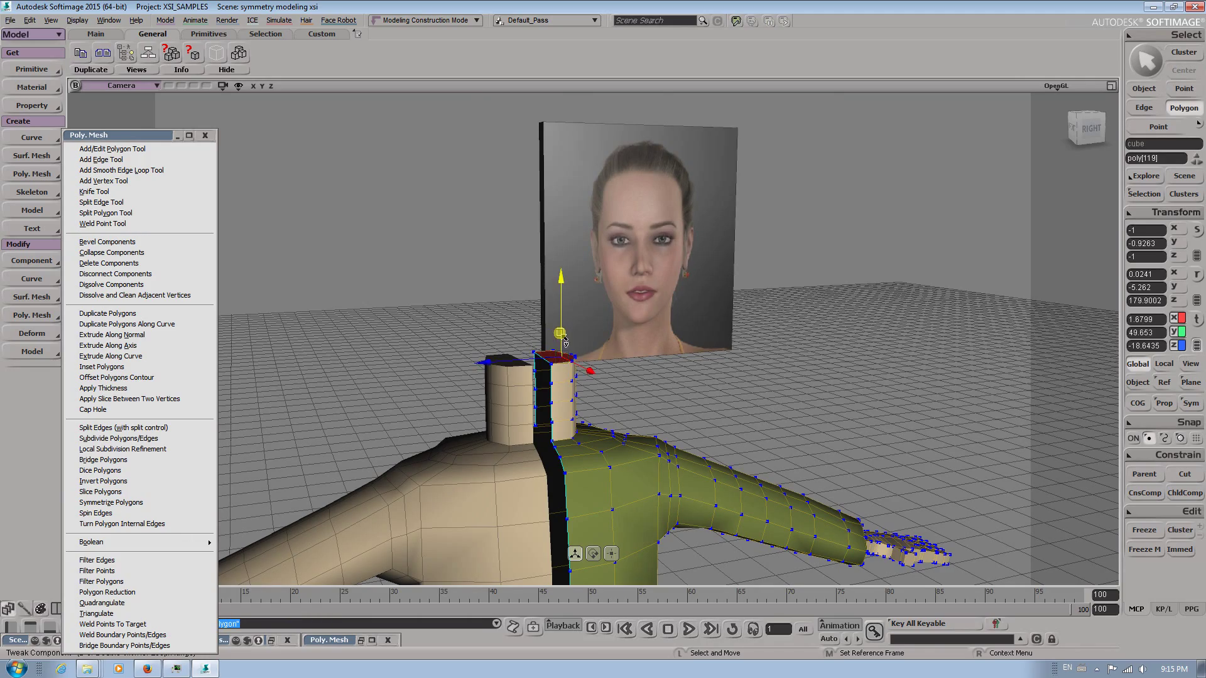
pyautogui.moveTo(564, 339); pyautogui.dragTo(565, 337)
# Extrude the neck's top polygon along its axis with a length of 5.975
pyautogui.press('s')
pyautogui.moveTo(460, 411); pyautogui.dragTo(625, 372, button='right')
pyautogui.moveTo(624, 371); pyautogui.dragTo(668, 380)
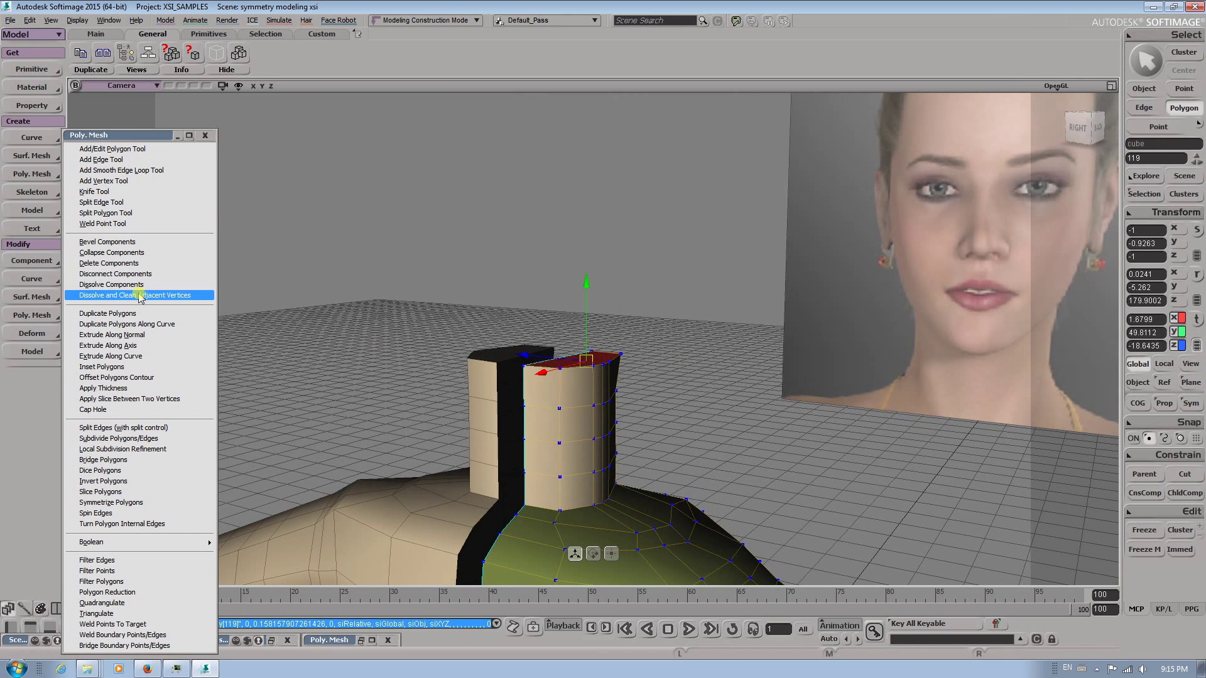
pyautogui.click(140, 346)
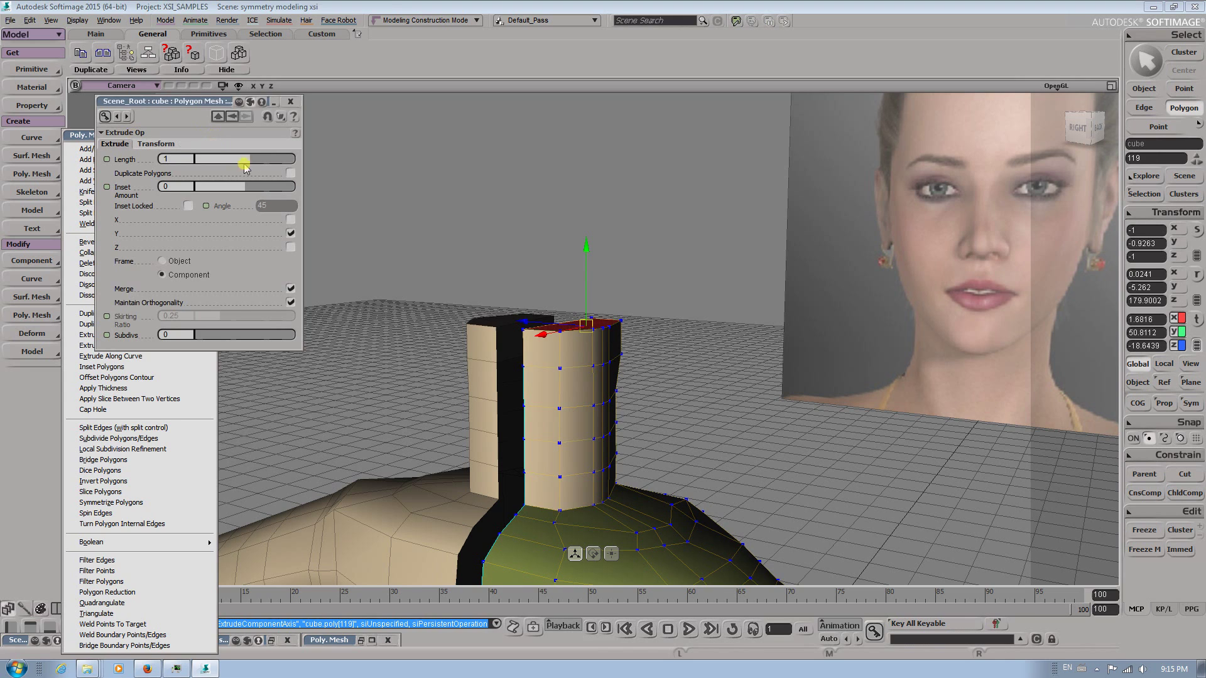
pyautogui.moveTo(255, 163); pyautogui.dragTo(275, 161)
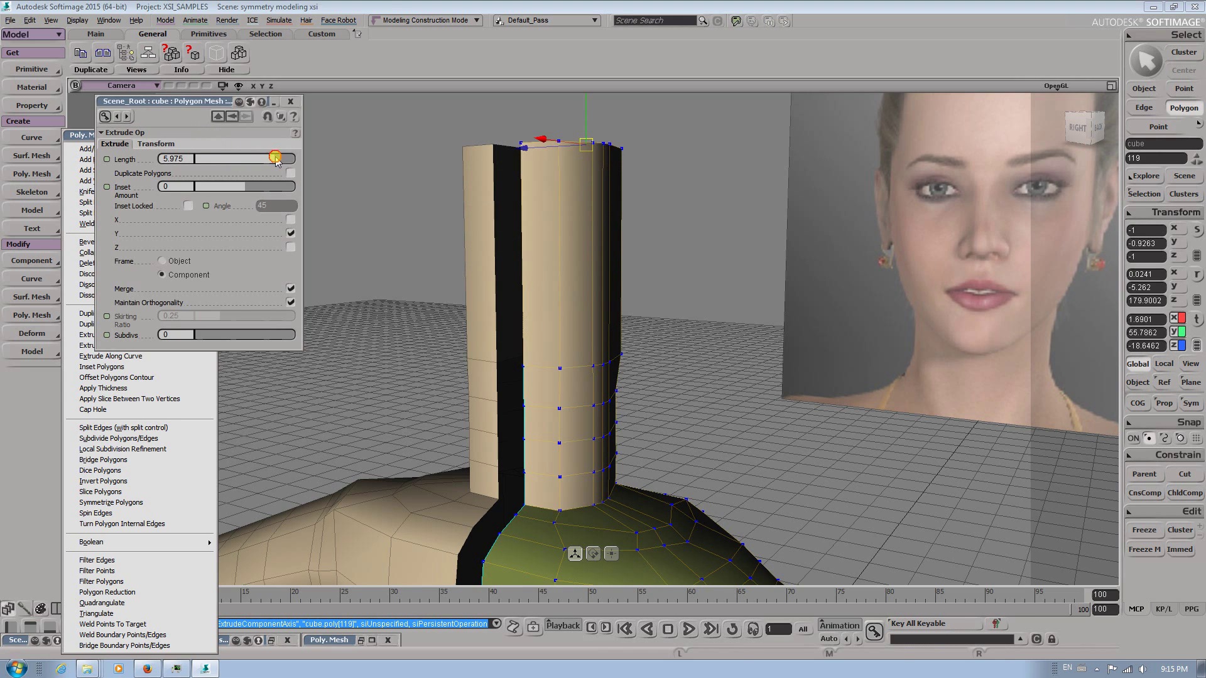
pyautogui.moveTo(525, 259)
pyautogui.mouseDown()
pyautogui.moveTo(544, 233)
pyautogui.moveTo(541, 255)
pyautogui.mouseUp()
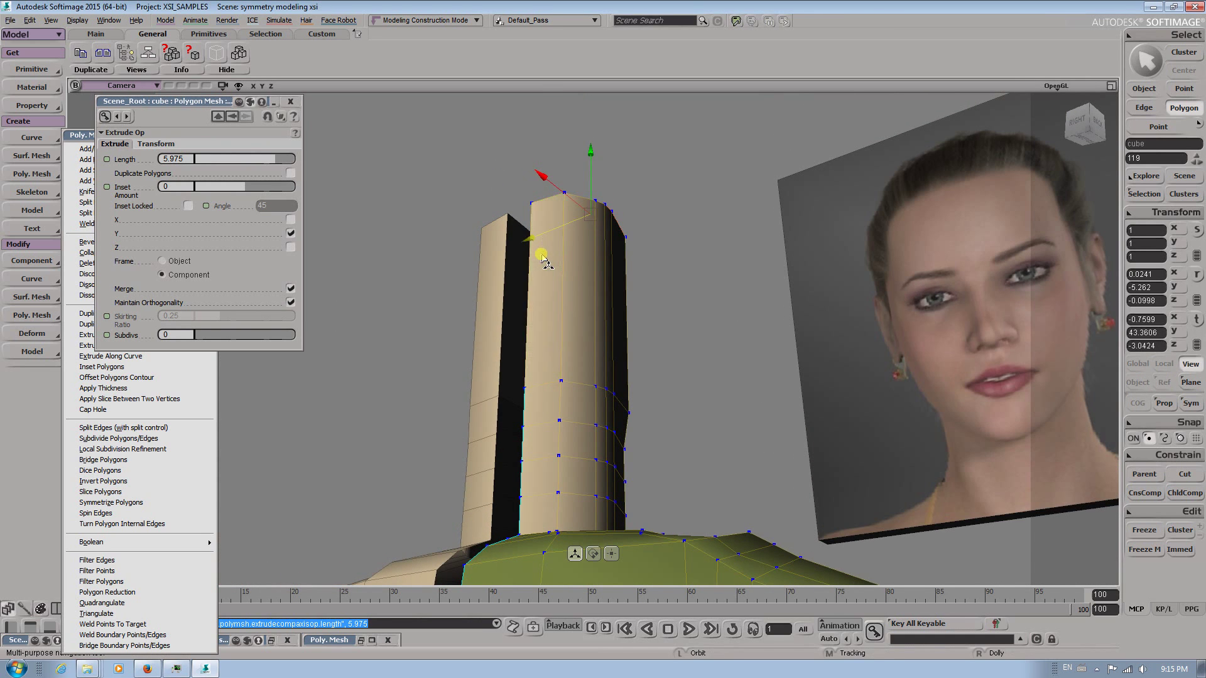
# Freeze the operator history of the green-sleeved body half and close the Extrude Op properties
pyautogui.click(544, 268)
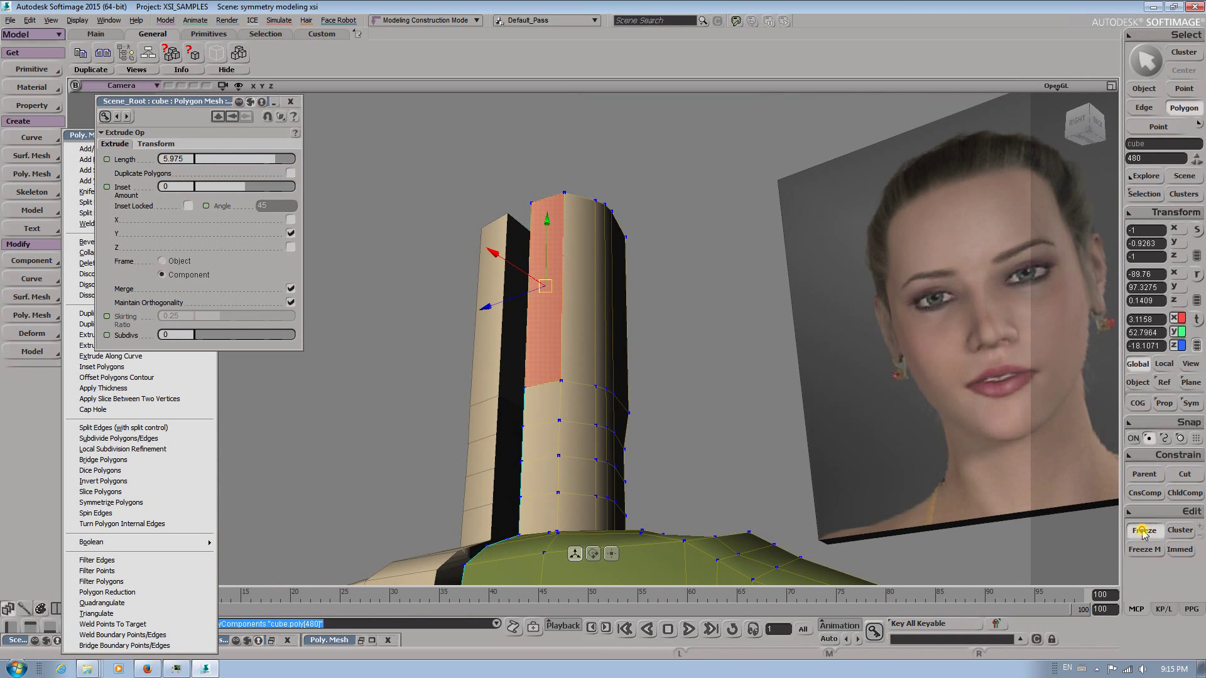
pyautogui.press('m')
pyautogui.press('space')
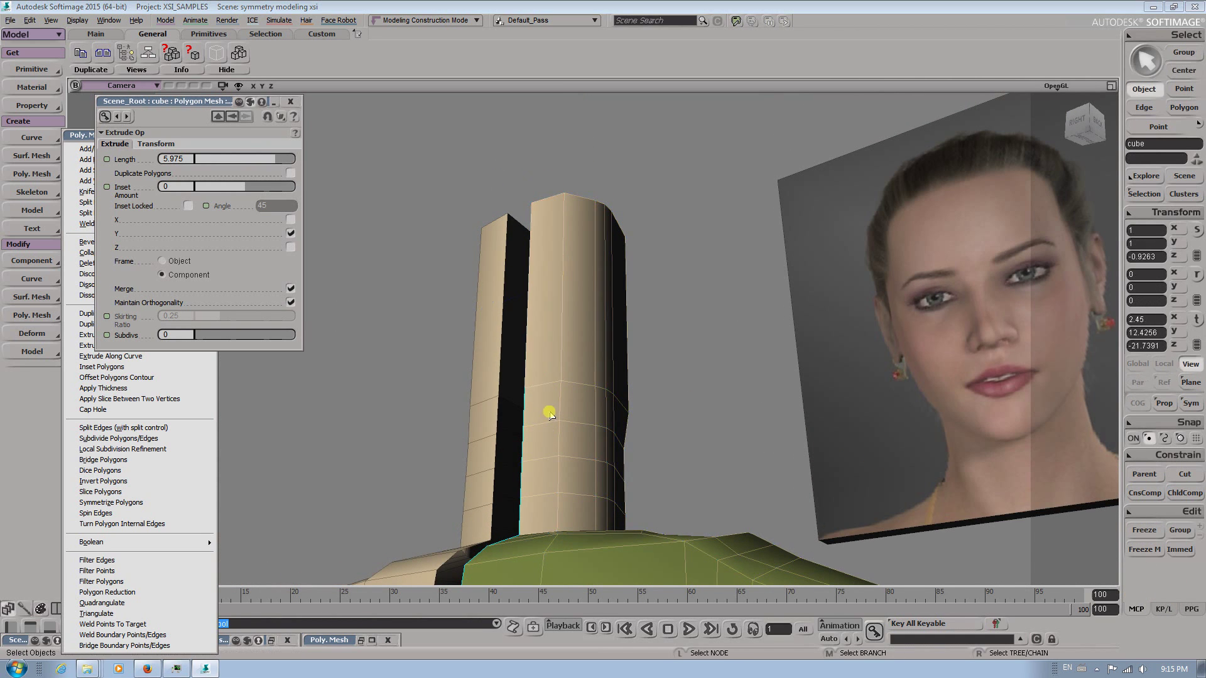
pyautogui.click(554, 404)
pyautogui.press('v')
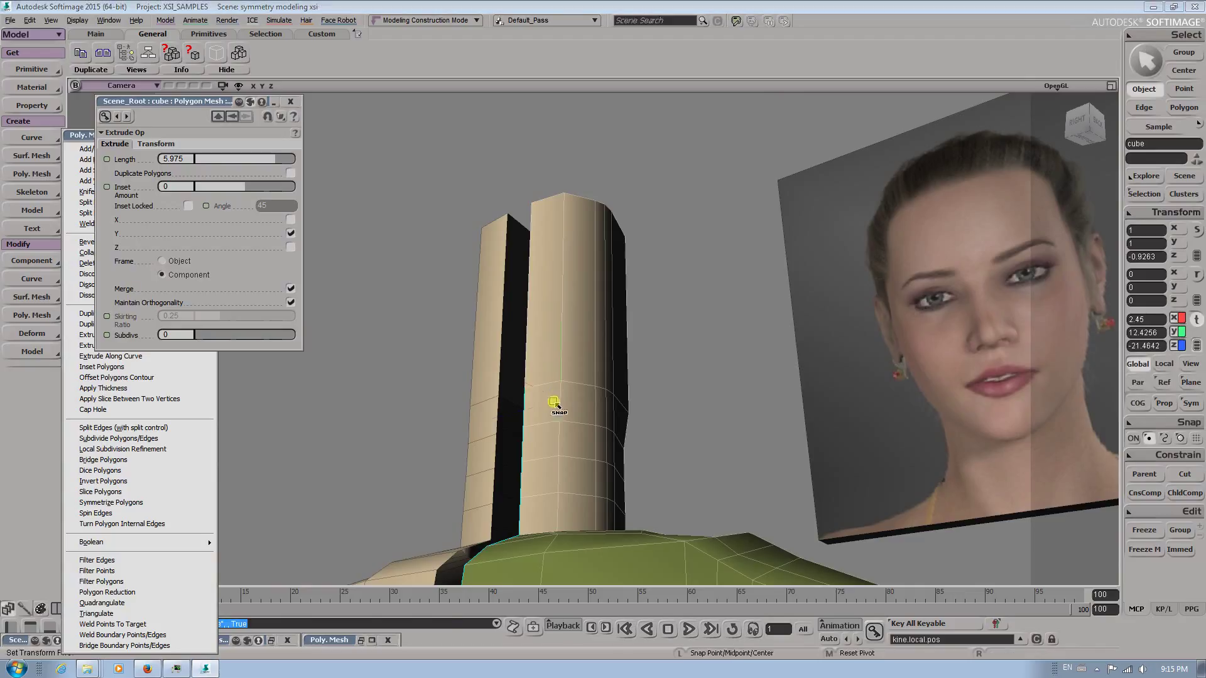
pyautogui.click(1155, 533)
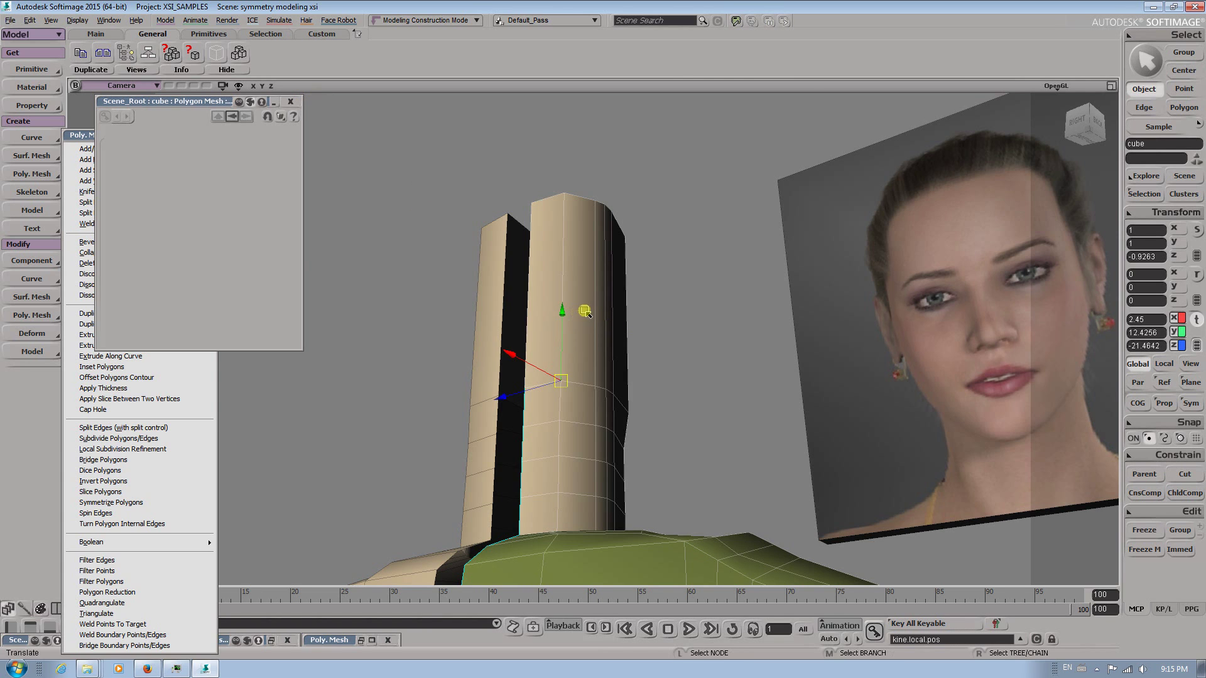
pyautogui.click(288, 102)
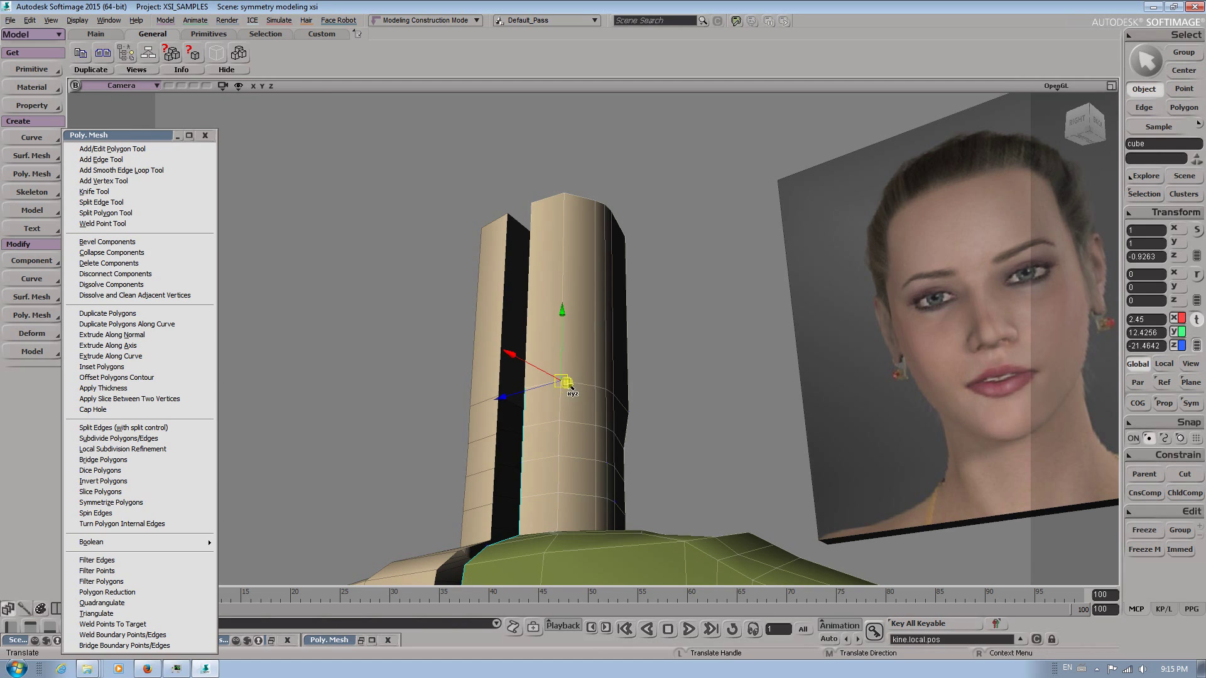
# Select a front polygon of the extruded neck section with the Tweak Component tool and restrict the tool to polygons
pyautogui.press('m')
pyautogui.click(552, 340)
pyautogui.keyDown('alt'); pyautogui.moveTo(391, 423); pyautogui.dragTo(418, 422); pyautogui.keyUp('alt')
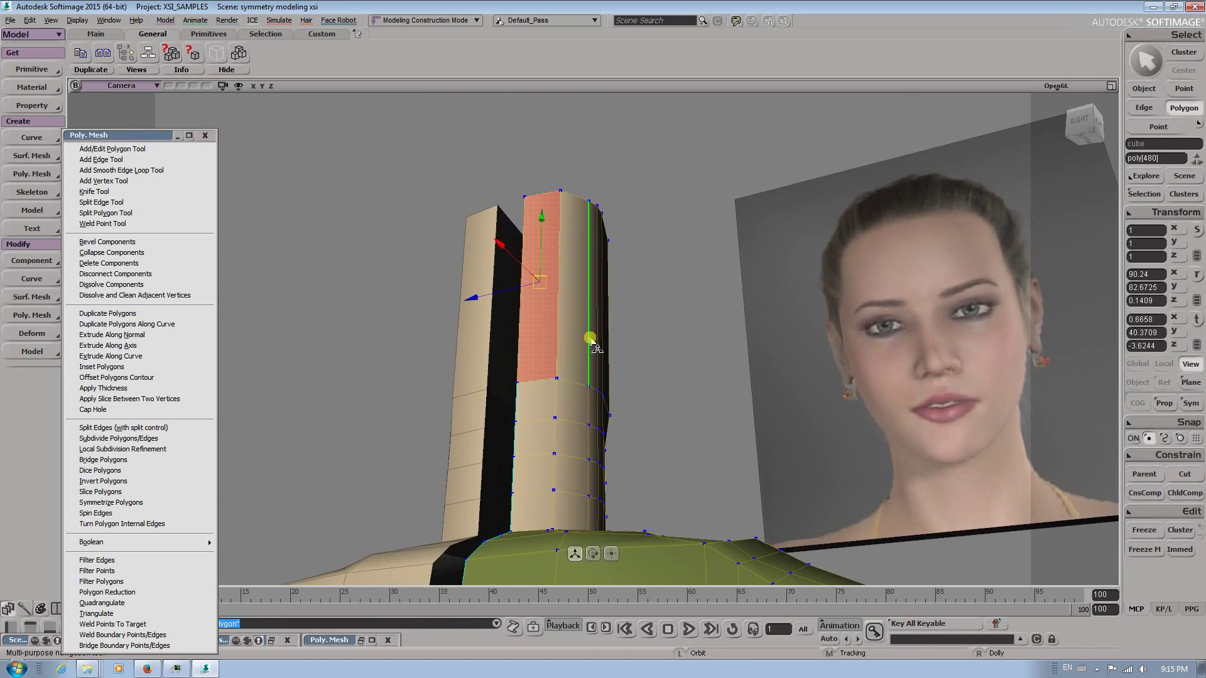
pyautogui.moveTo(596, 345); pyautogui.dragTo(587, 377)
pyautogui.click(620, 361)
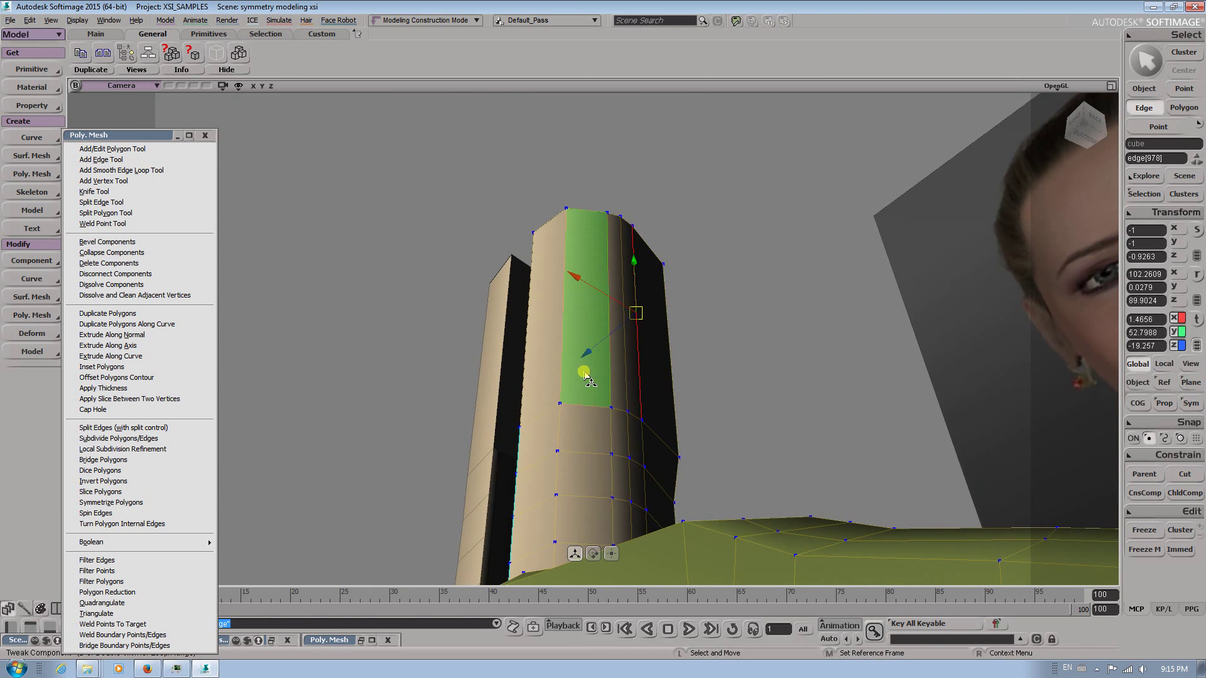
pyautogui.rightClick(587, 379)
pyautogui.click(586, 356)
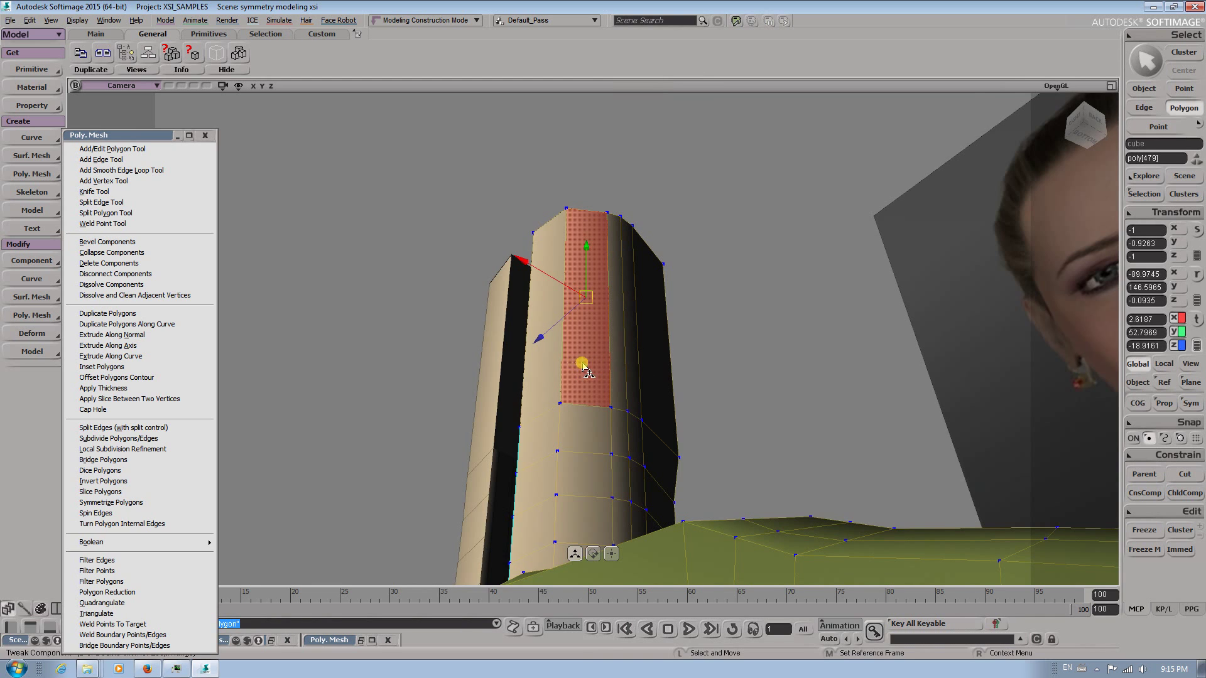
pyautogui.rightClick(583, 365)
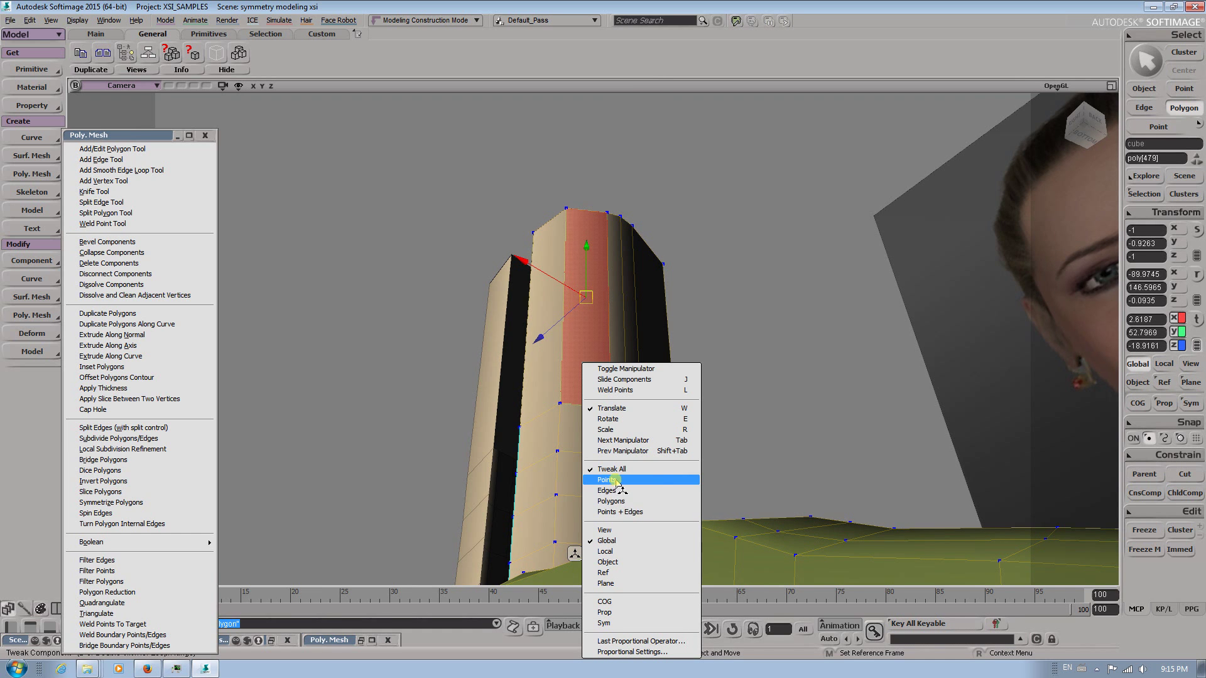
pyautogui.click(615, 501)
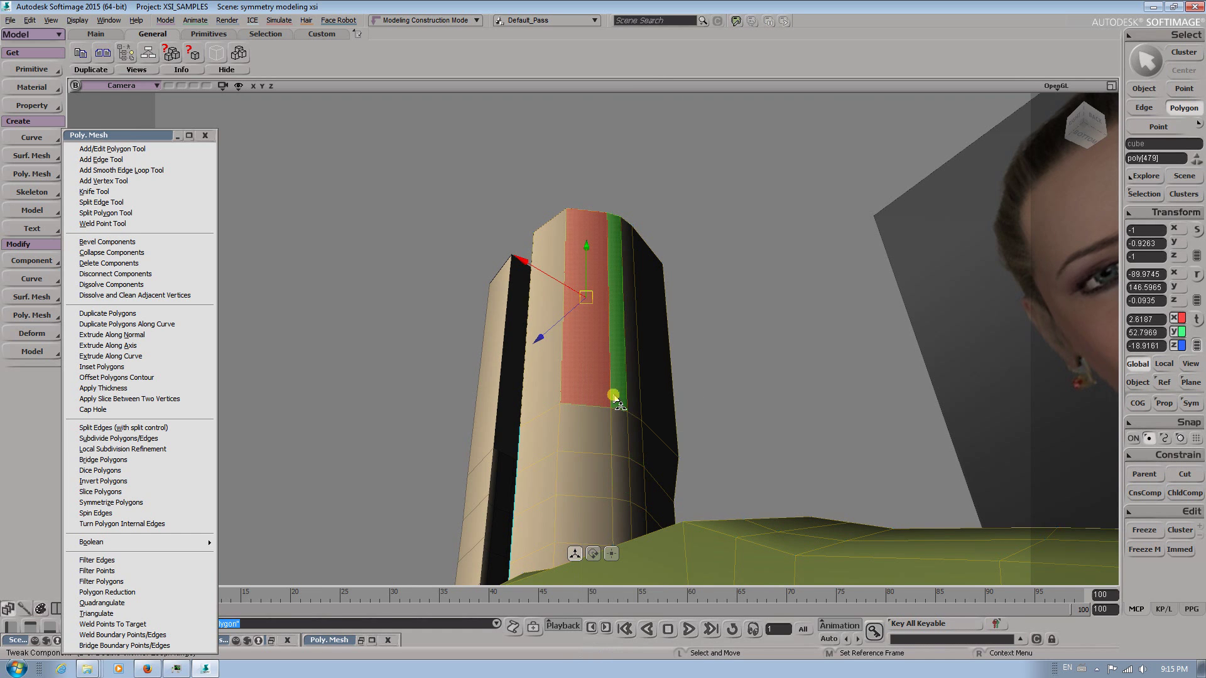
# Select the outer side and back polygons of the extruded section and pull them outward to form a blocky half head
pyautogui.click(614, 395)
pyautogui.moveTo(571, 435)
pyautogui.keyDown('alt'); pyautogui.mouseDown()
pyautogui.moveTo(597, 447)
pyautogui.moveTo(591, 439)
pyautogui.mouseUp(); pyautogui.keyUp('alt')
pyautogui.keyDown('shift'); pyautogui.click(579, 362); pyautogui.keyUp('shift')
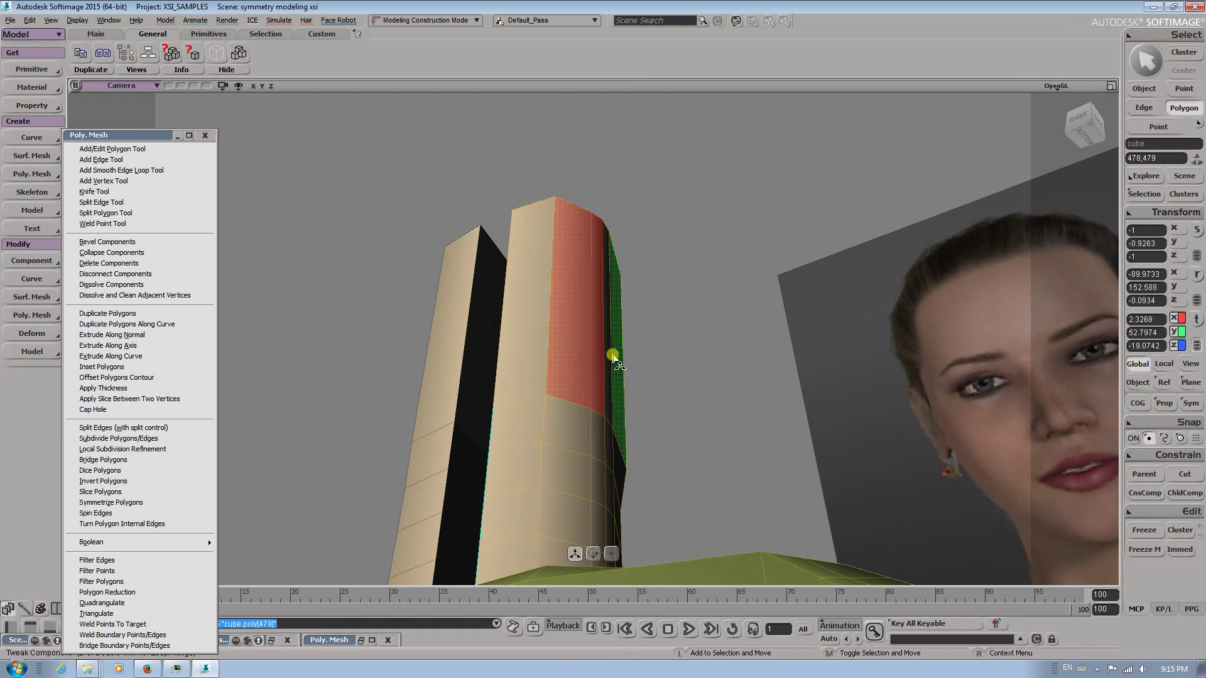
pyautogui.keyDown('shift'); pyautogui.click(612, 365); pyautogui.keyUp('shift')
pyautogui.moveTo(687, 399); pyautogui.dragTo(561, 309, button='middle')
pyautogui.moveTo(561, 307); pyautogui.dragTo(742, 304)
# Select the two front polygons of the half head and move them forward by about 1.54 along X
pyautogui.keyDown('alt'); pyautogui.moveTo(547, 358); pyautogui.dragTo(503, 290); pyautogui.keyUp('alt')
pyautogui.click(619, 382)
pyautogui.keyDown('shift'); pyautogui.click(602, 306); pyautogui.keyUp('shift')
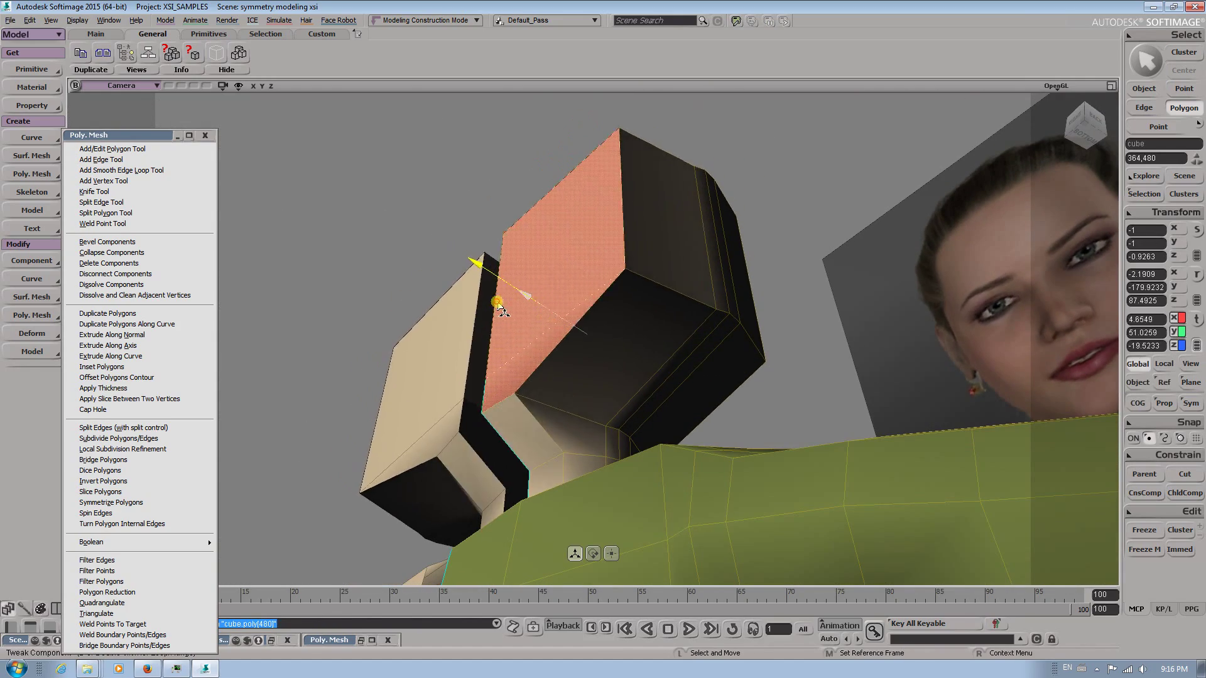
pyautogui.moveTo(504, 291); pyautogui.dragTo(509, 399, button='right')
pyautogui.moveTo(509, 399); pyautogui.dragTo(530, 440)
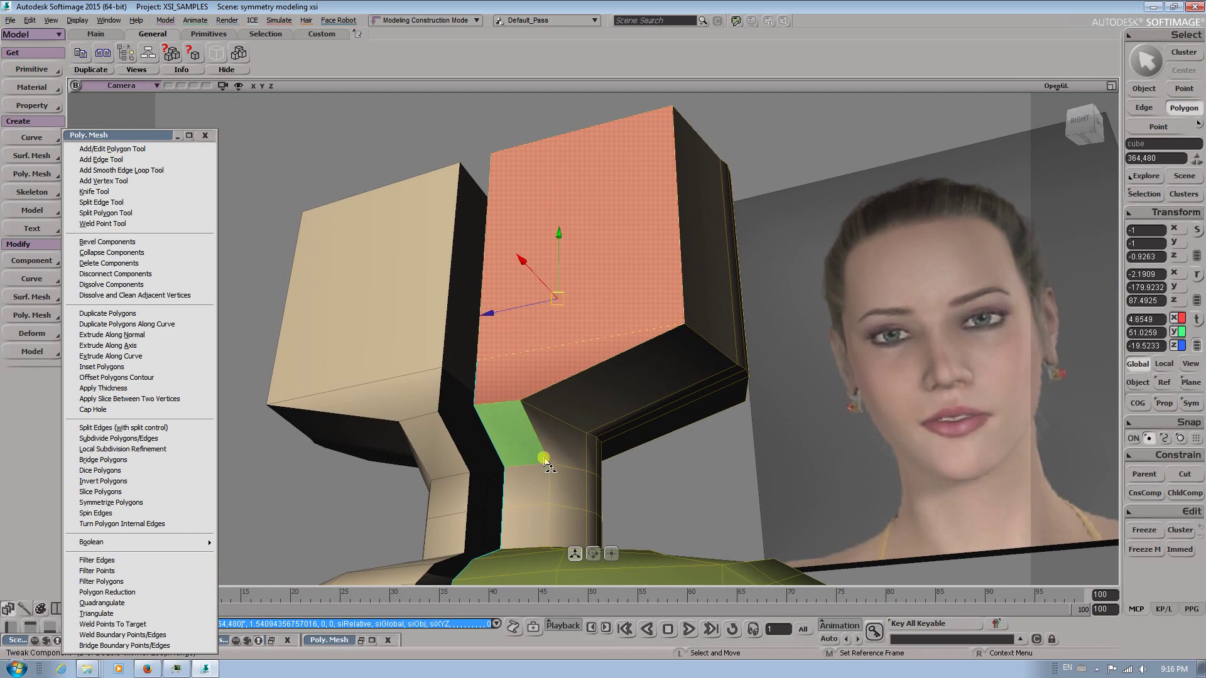
# Let the Tweak tool pick all component types and raise the front neck edge below the jaw by about 0.47 in Y
pyautogui.rightClick(533, 157)
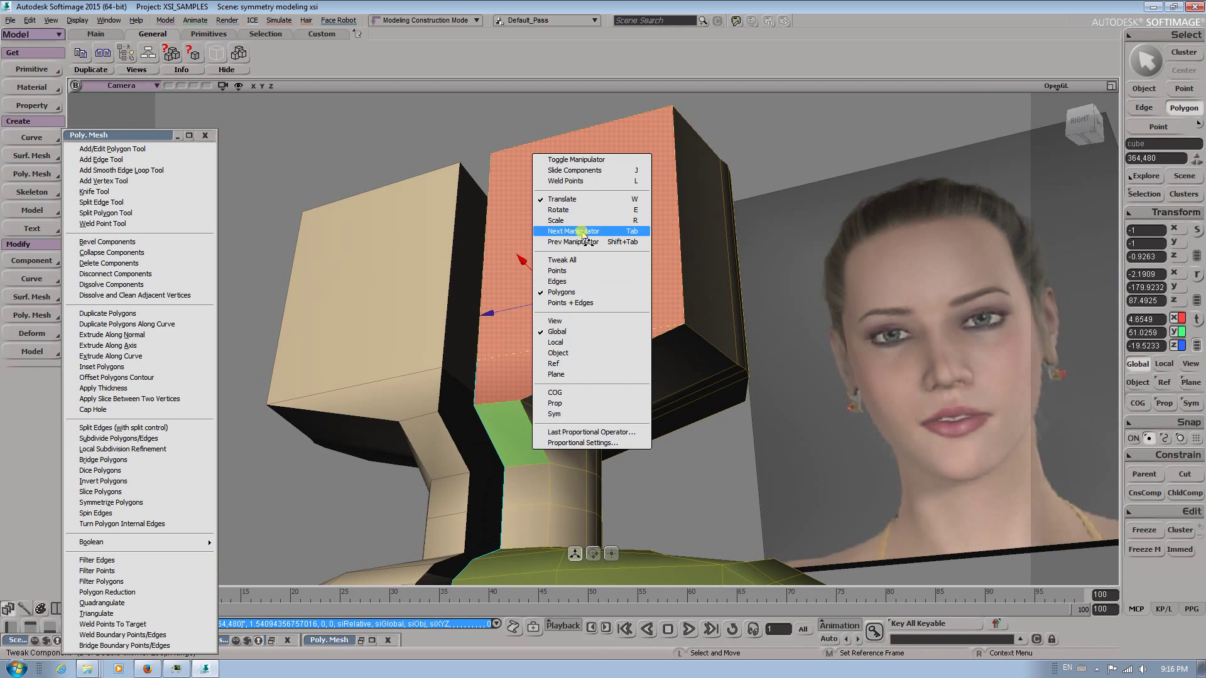
pyautogui.click(563, 260)
pyautogui.moveTo(519, 471)
pyautogui.mouseDown()
pyautogui.moveTo(533, 413)
pyautogui.moveTo(532, 453)
pyautogui.mouseUp()
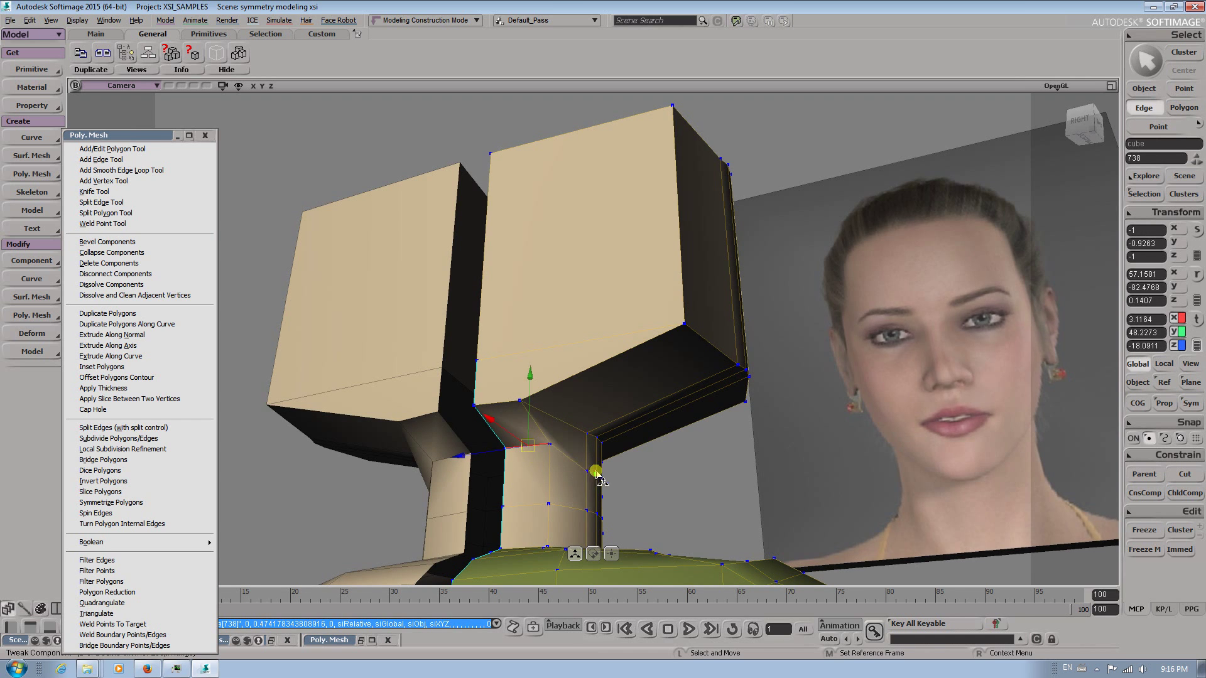
# Select the three points at the side corner where jaw meets neck and move them outward about 1.1 along Z
pyautogui.press('s')
pyautogui.moveTo(598, 481)
pyautogui.mouseDown()
pyautogui.moveTo(573, 439)
pyautogui.moveTo(567, 449)
pyautogui.moveTo(605, 487)
pyautogui.mouseUp()
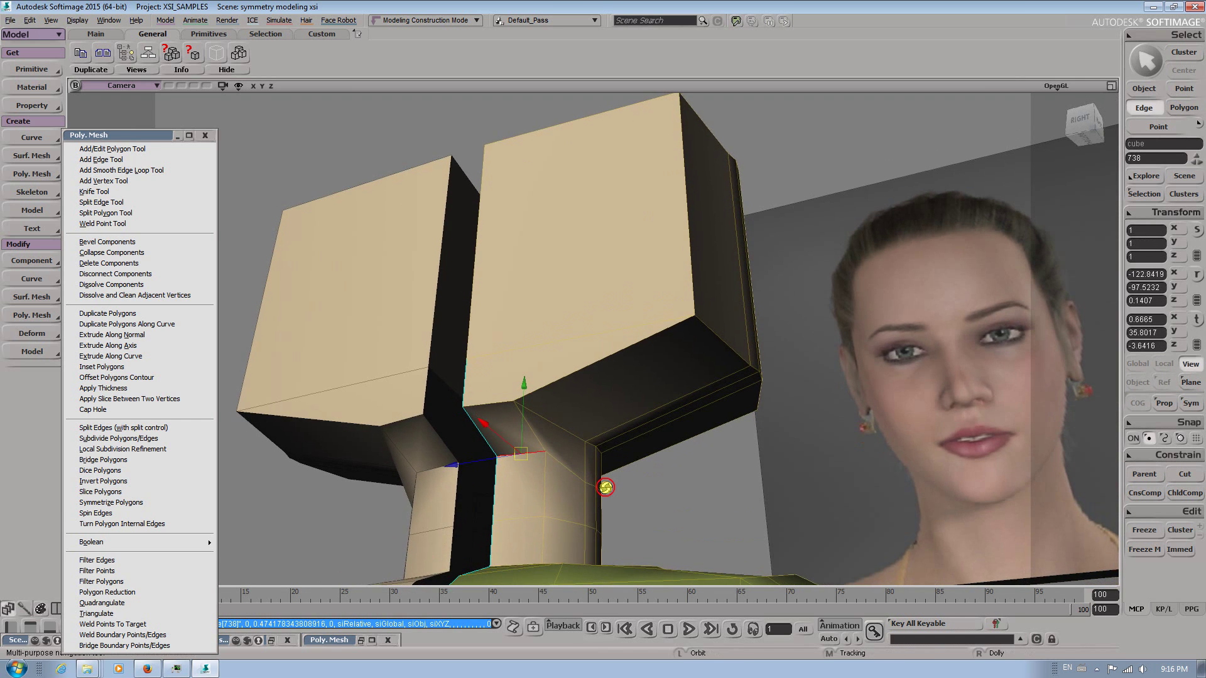
pyautogui.press('m')
pyautogui.click(595, 449)
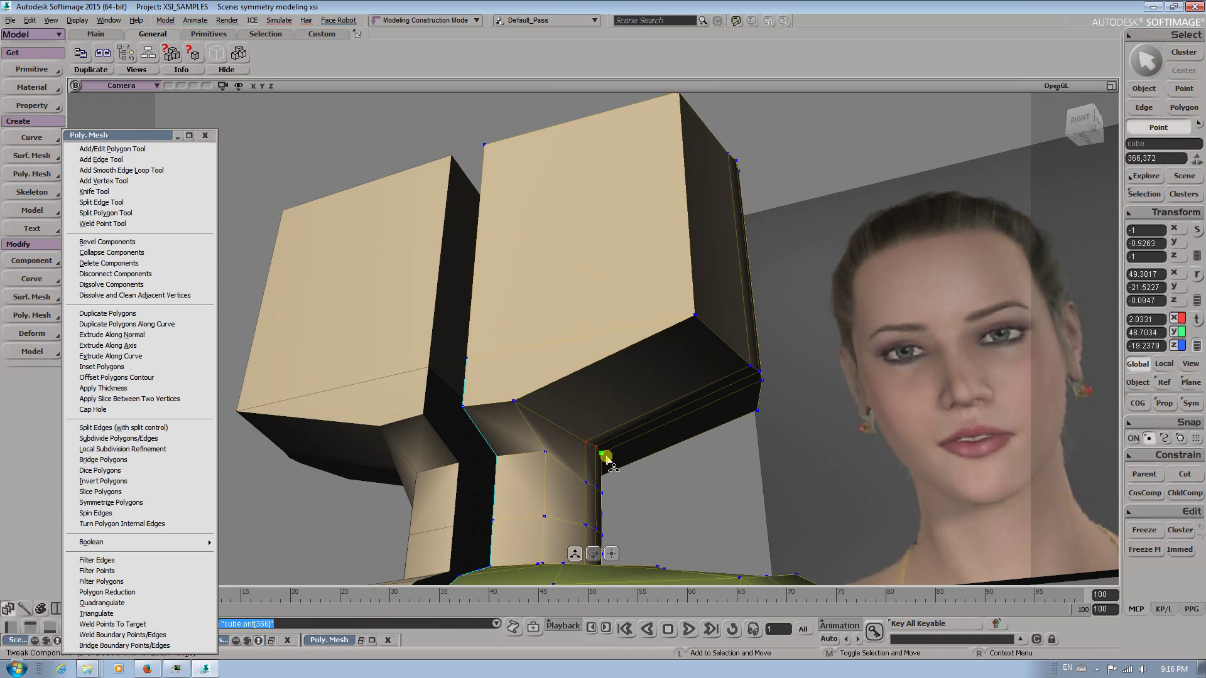
pyautogui.moveTo(566, 450); pyautogui.dragTo(528, 453)
pyautogui.press('s')
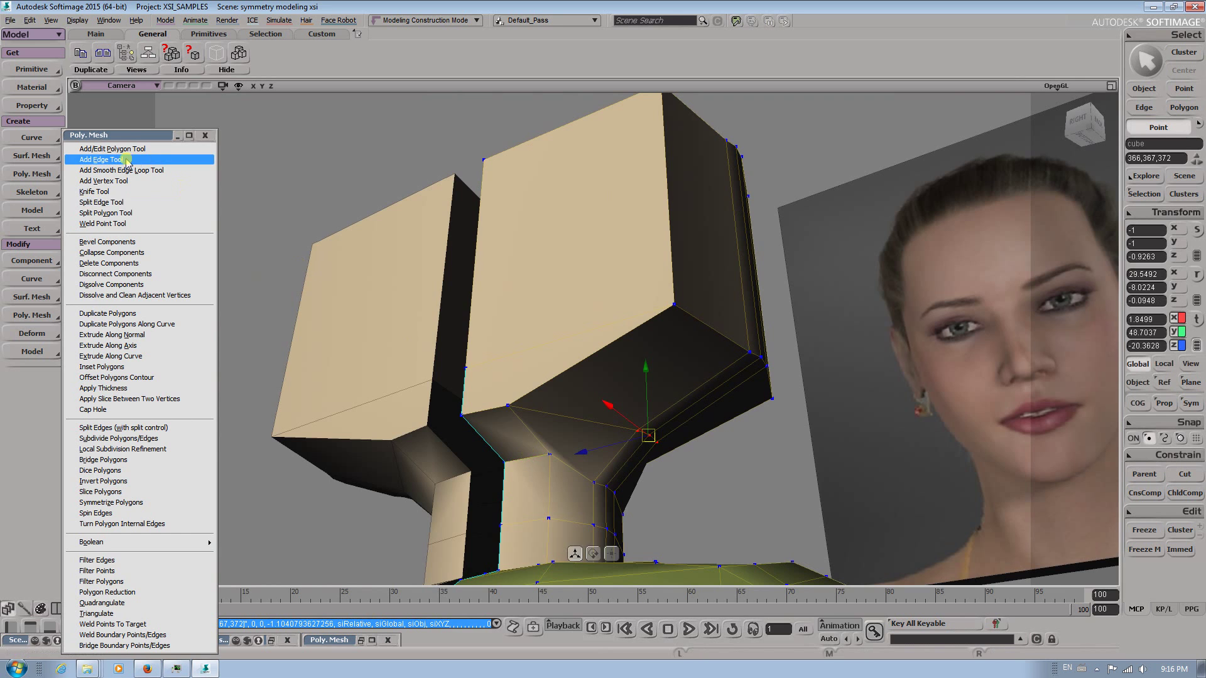
# Add an edge from the front neck-top point across the underside of the jaw to the half head's lower side edge
pyautogui.click(124, 160)
pyautogui.click(551, 453)
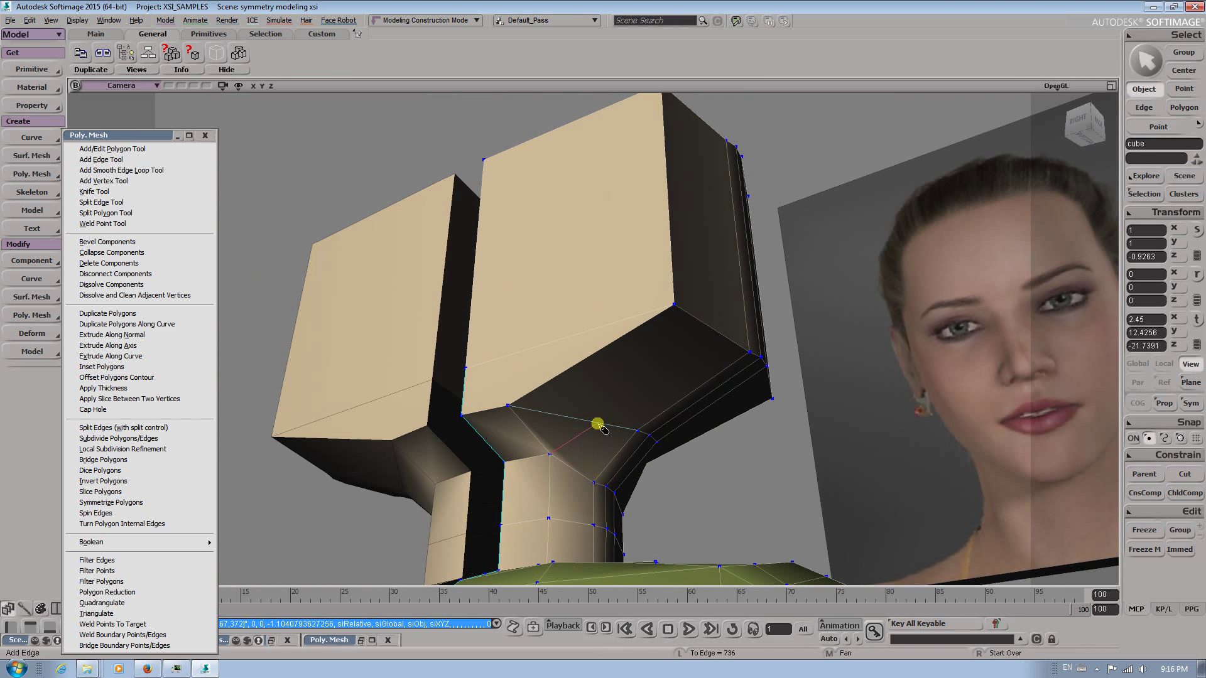
pyautogui.click(594, 423)
pyautogui.click(708, 328)
pyautogui.press('s')
pyautogui.moveTo(708, 328); pyautogui.dragTo(594, 430)
# Turn on proportional editing for the Tweak tool and move the new edge's midpoint under the jaw about 0.03 along Y
pyautogui.press('m')
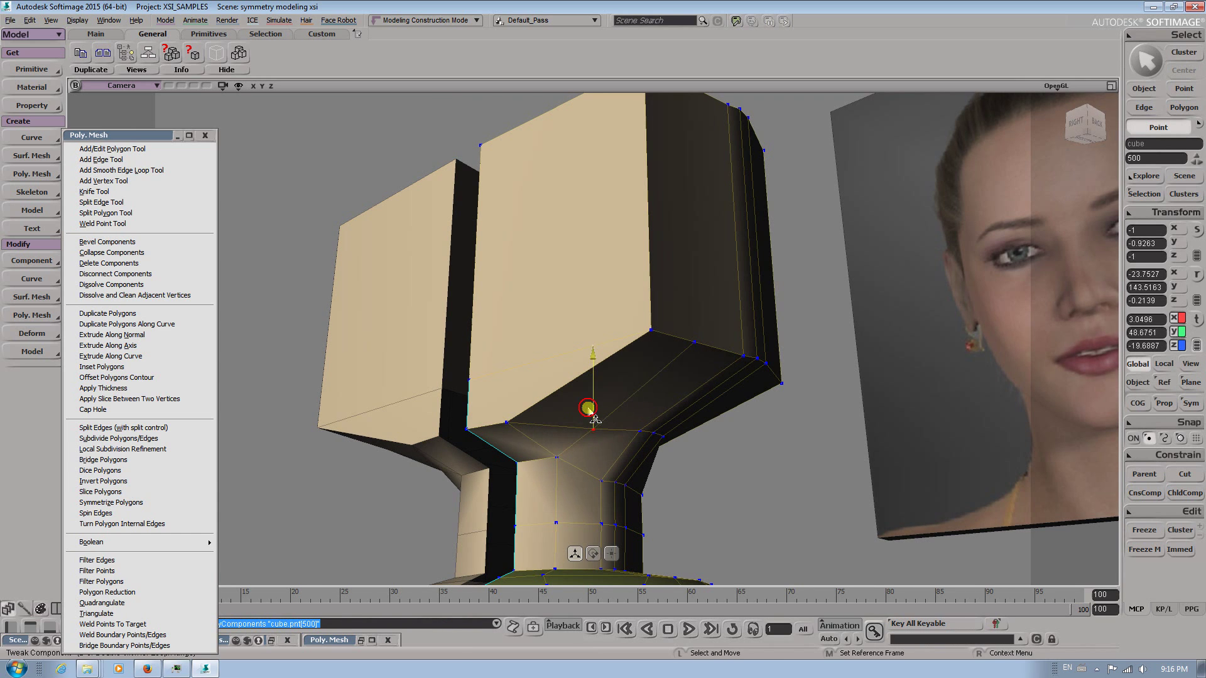
pyautogui.rightClick(608, 432)
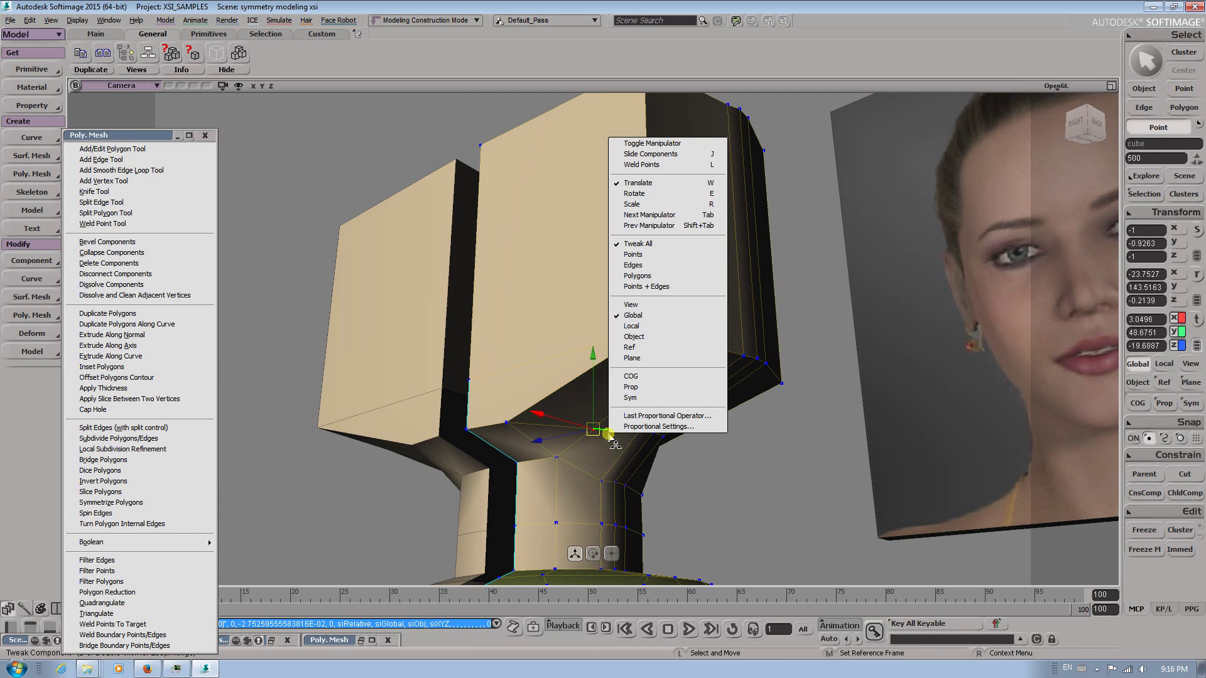
pyautogui.click(631, 387)
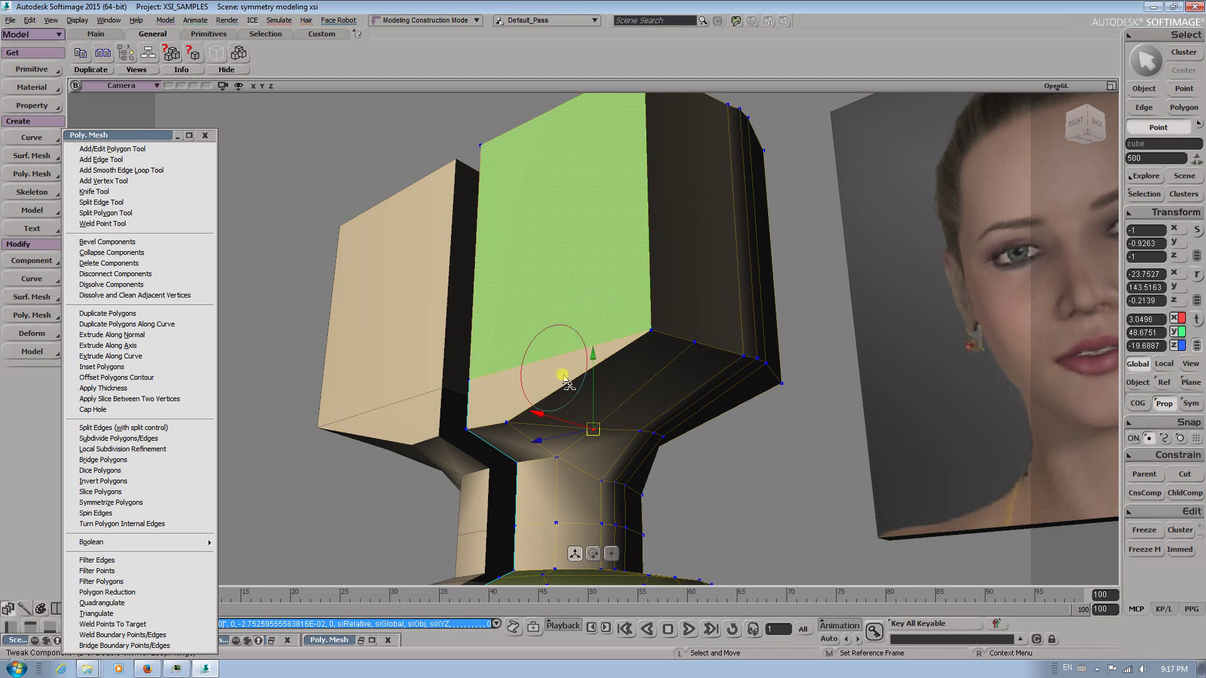
pyautogui.moveTo(591, 391); pyautogui.dragTo(591, 403)
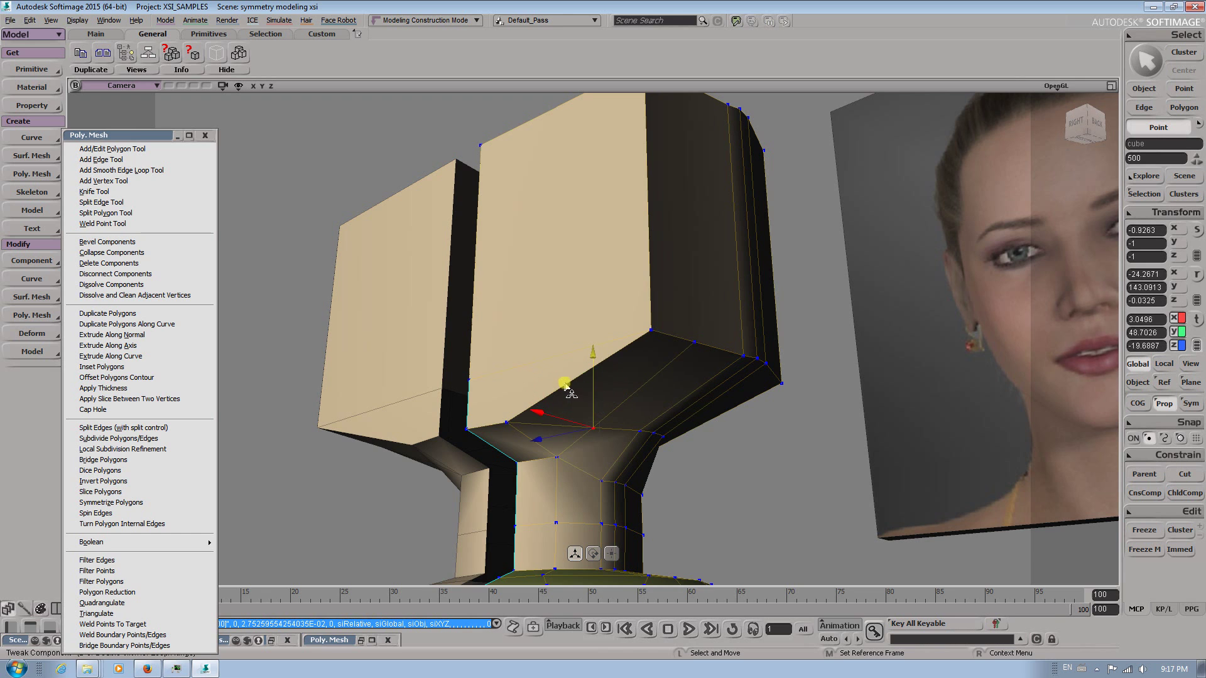
# Tweak the side corner point where jaw meets neck and reposition the new edge's midpoint under the jaw freehand
pyautogui.click(653, 434)
pyautogui.moveTo(653, 468); pyautogui.dragTo(688, 458, button='right')
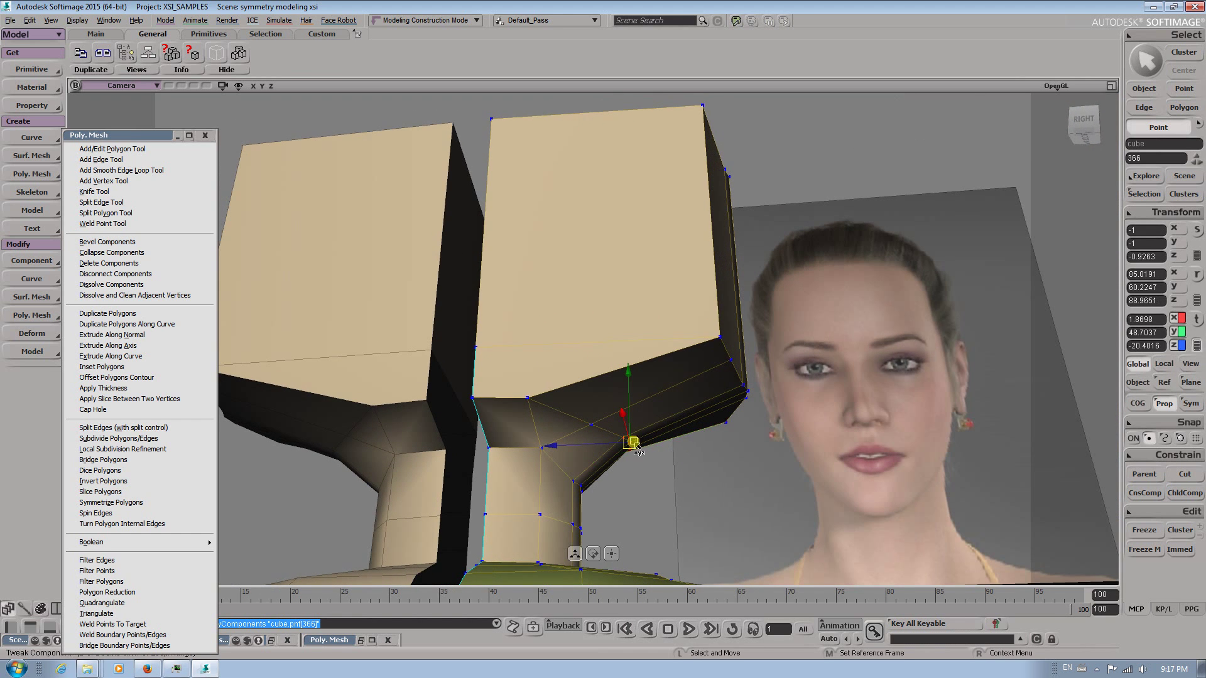
pyautogui.moveTo(635, 446); pyautogui.dragTo(590, 460)
pyautogui.press('s')
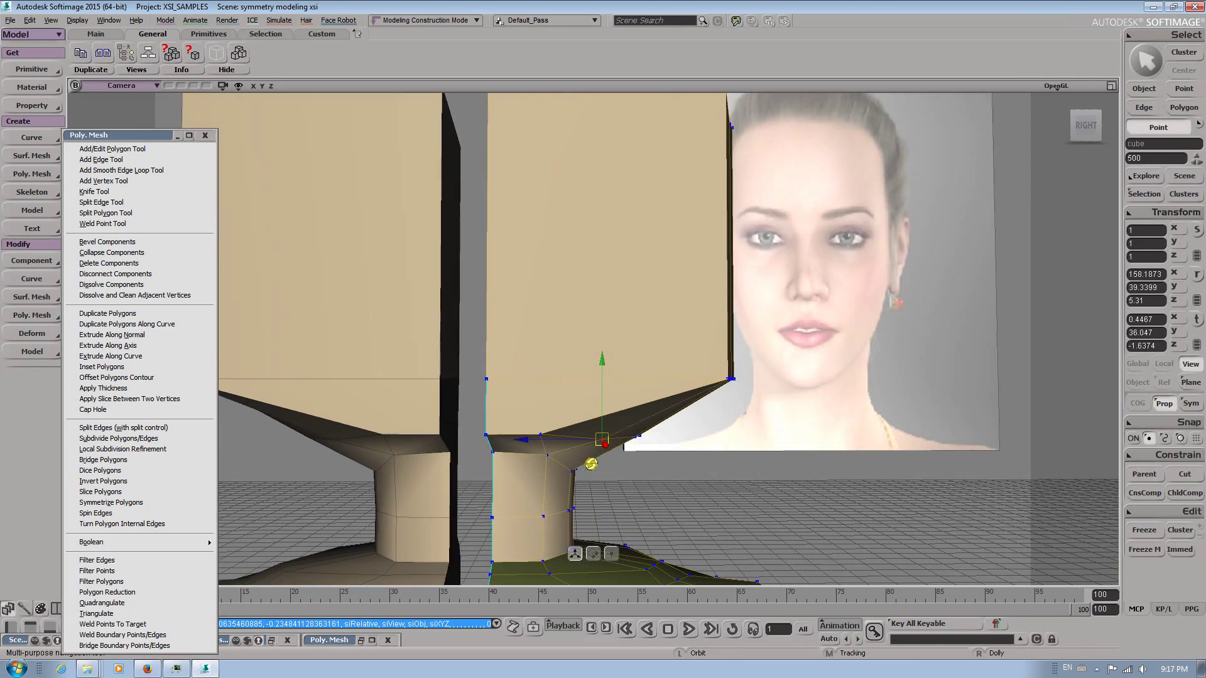
pyautogui.moveTo(417, 453); pyautogui.dragTo(374, 449, button='right')
pyautogui.moveTo(562, 443); pyautogui.dragTo(541, 380)
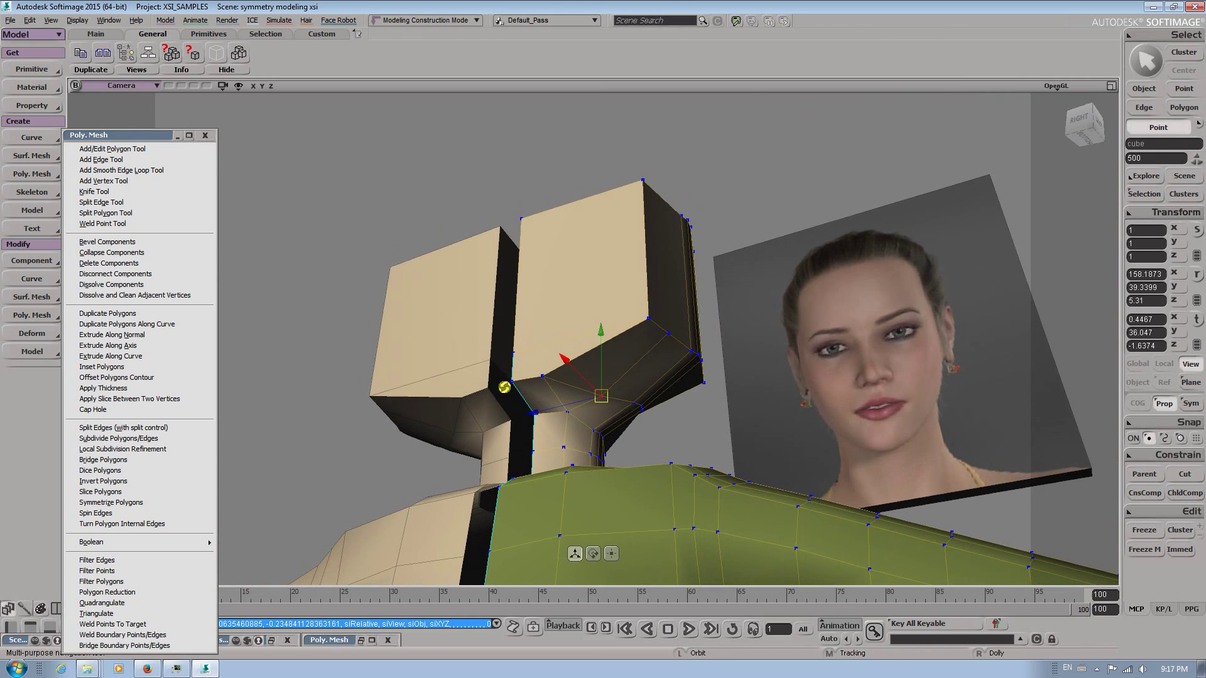
# Select the two front polygons of the half head and move them forward by about 1.85 along X
pyautogui.click(536, 372)
pyautogui.keyDown('shift'); pyautogui.click(548, 316); pyautogui.keyUp('shift')
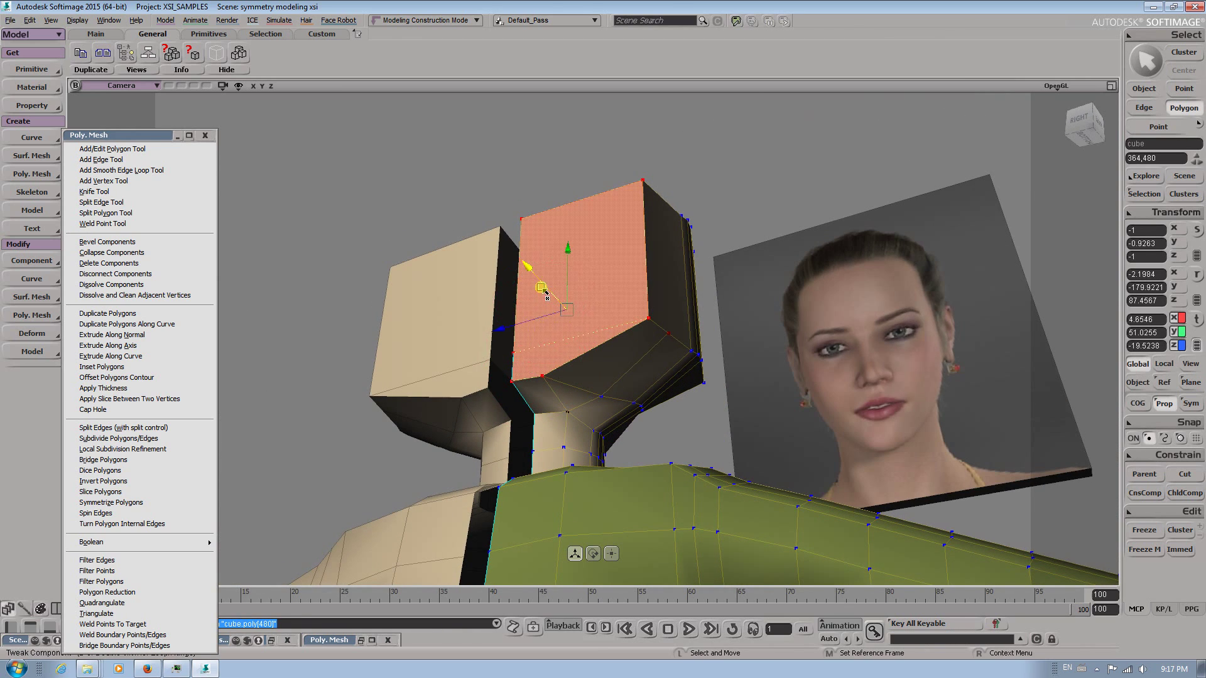
pyautogui.moveTo(534, 291); pyautogui.dragTo(506, 264)
# Select the large inner polygon of the half head that faces the mirrored half and delete it
pyautogui.press('s')
pyautogui.moveTo(525, 359); pyautogui.dragTo(677, 368)
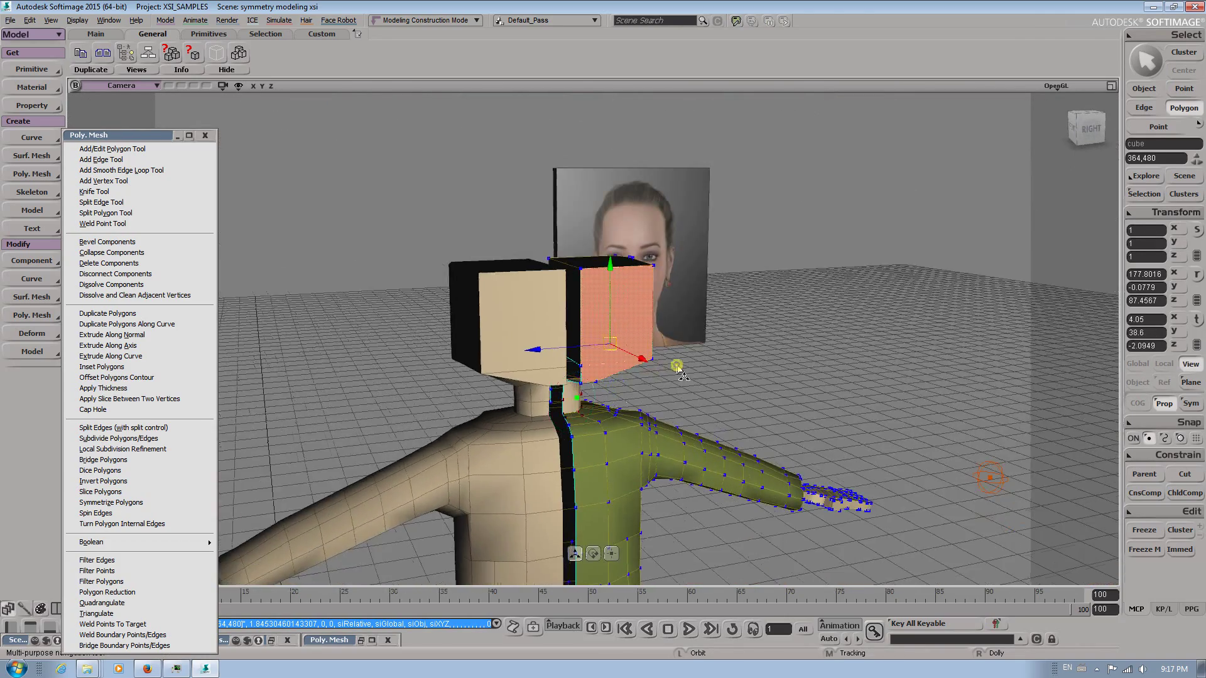
pyautogui.moveTo(677, 368); pyautogui.dragTo(562, 384, button='right')
pyautogui.moveTo(562, 385)
pyautogui.mouseDown()
pyautogui.moveTo(557, 355)
pyautogui.moveTo(560, 366)
pyautogui.mouseUp()
pyautogui.press('e')
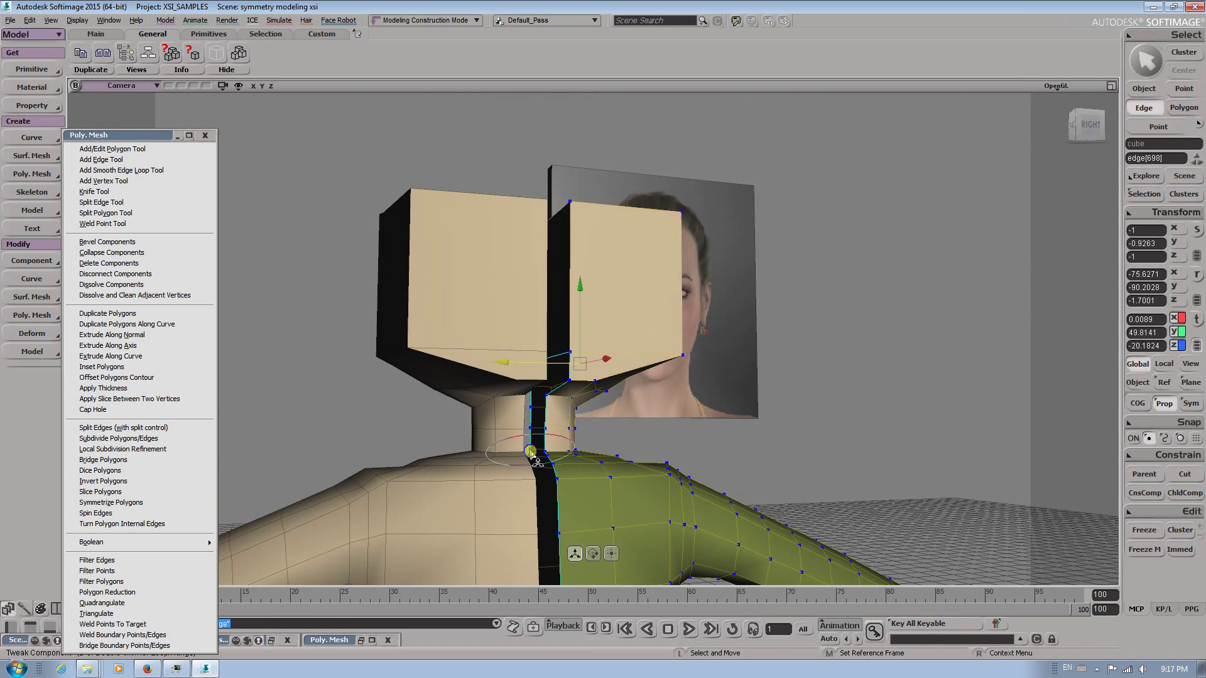
pyautogui.press('s')
pyautogui.moveTo(535, 456); pyautogui.dragTo(671, 441, button='right')
pyautogui.moveTo(671, 441); pyautogui.dragTo(580, 445)
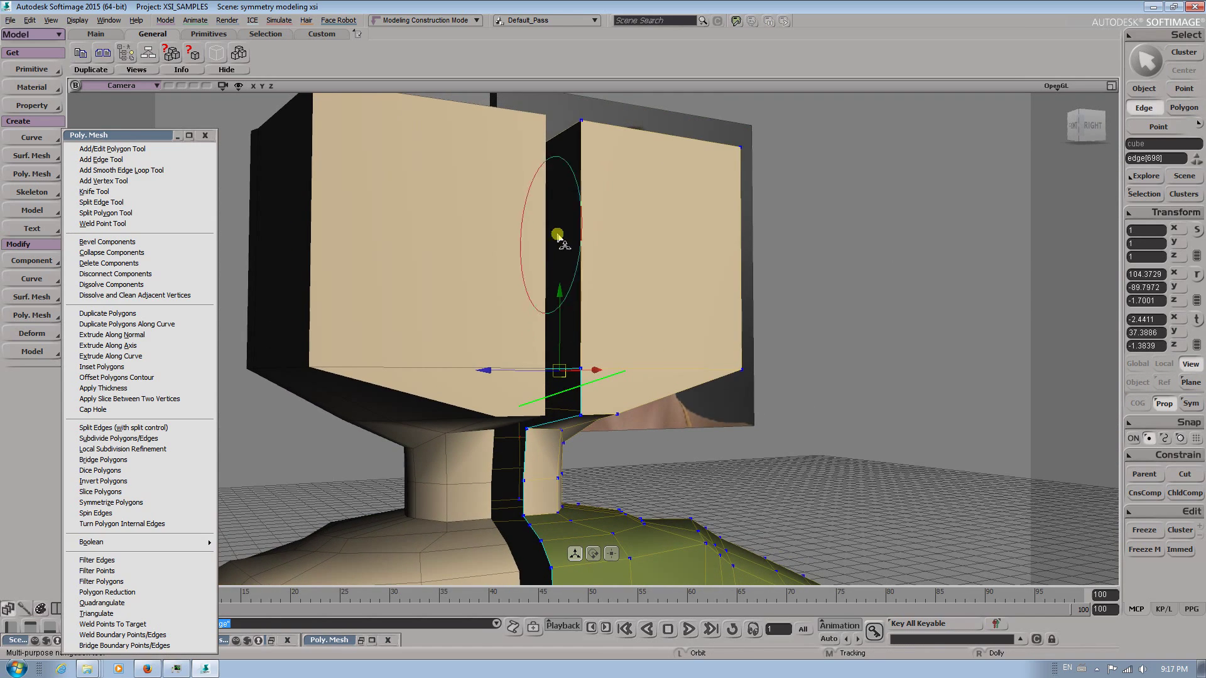
pyautogui.click(567, 245)
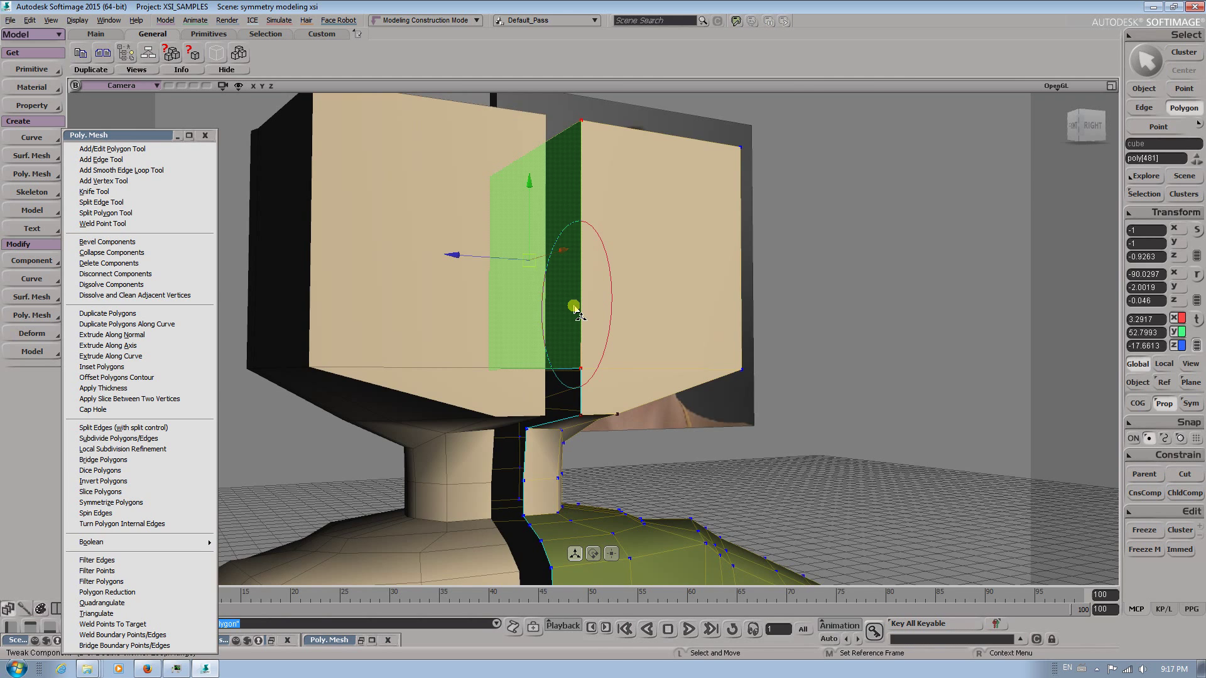
pyautogui.rightClick(577, 312)
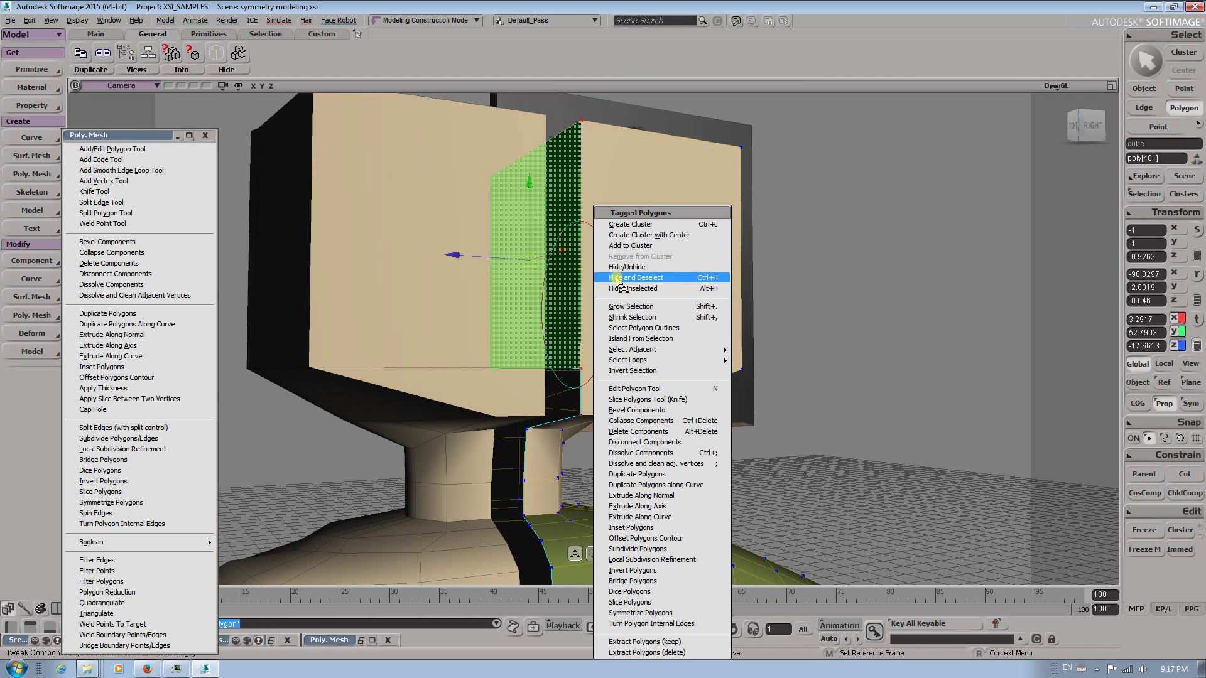
pyautogui.click(626, 59)
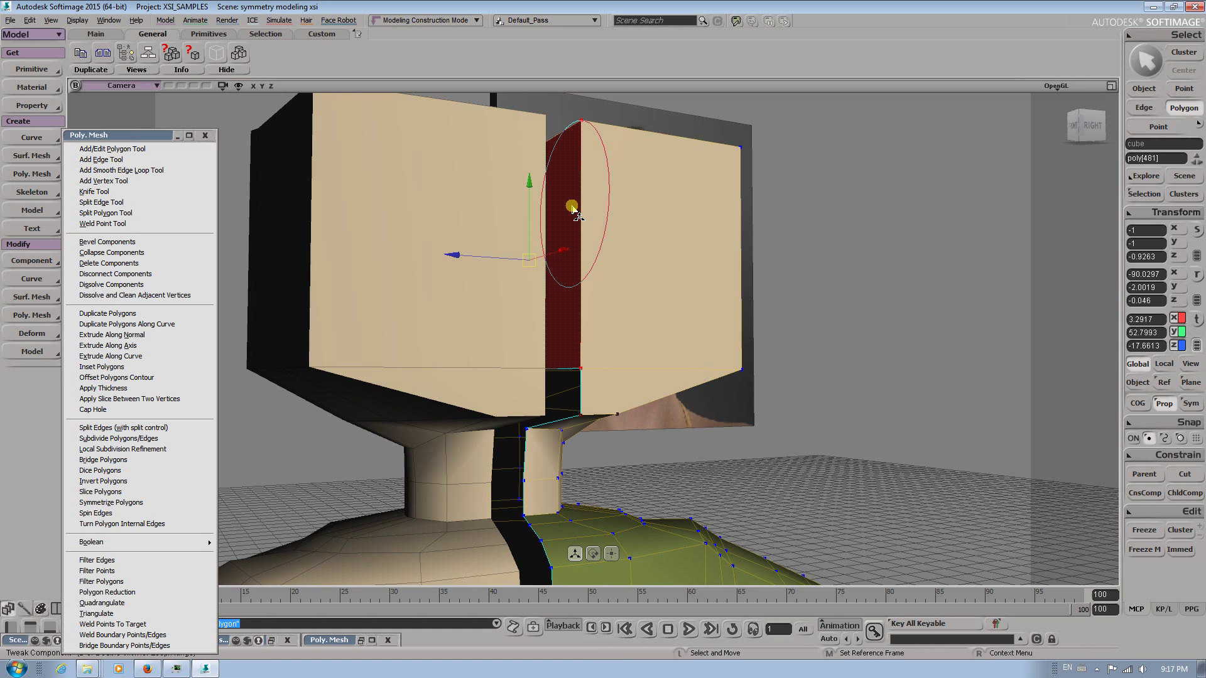
pyautogui.rightClick(575, 212)
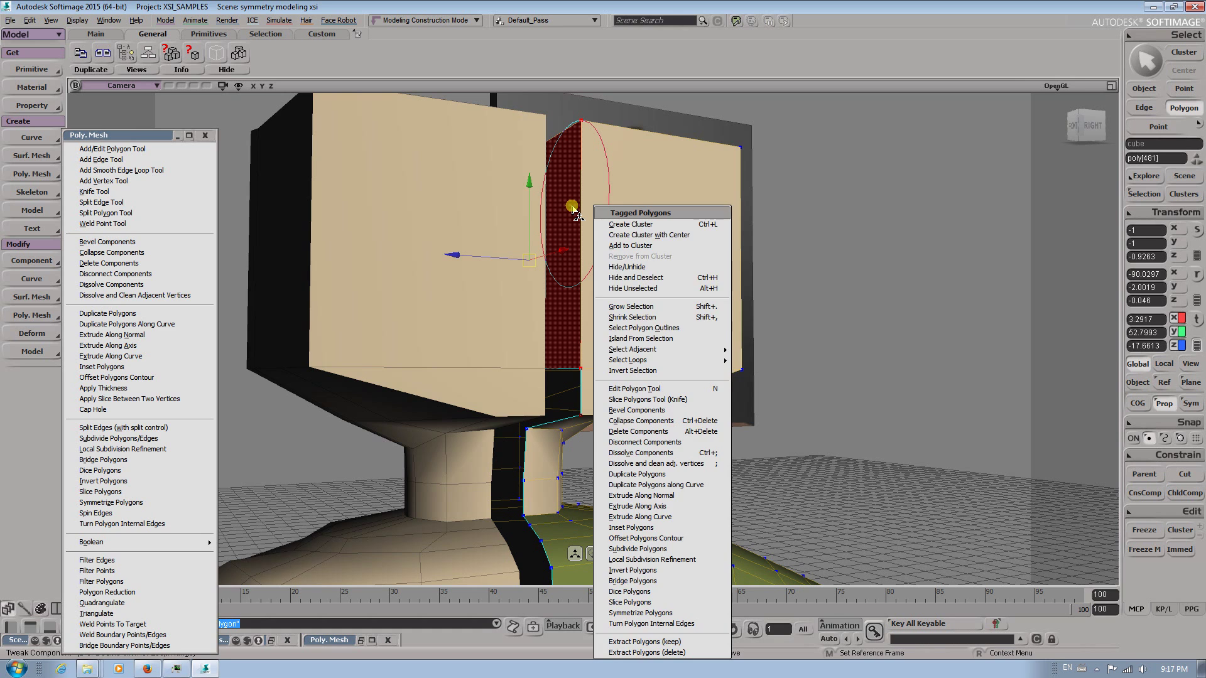
pyautogui.click(636, 434)
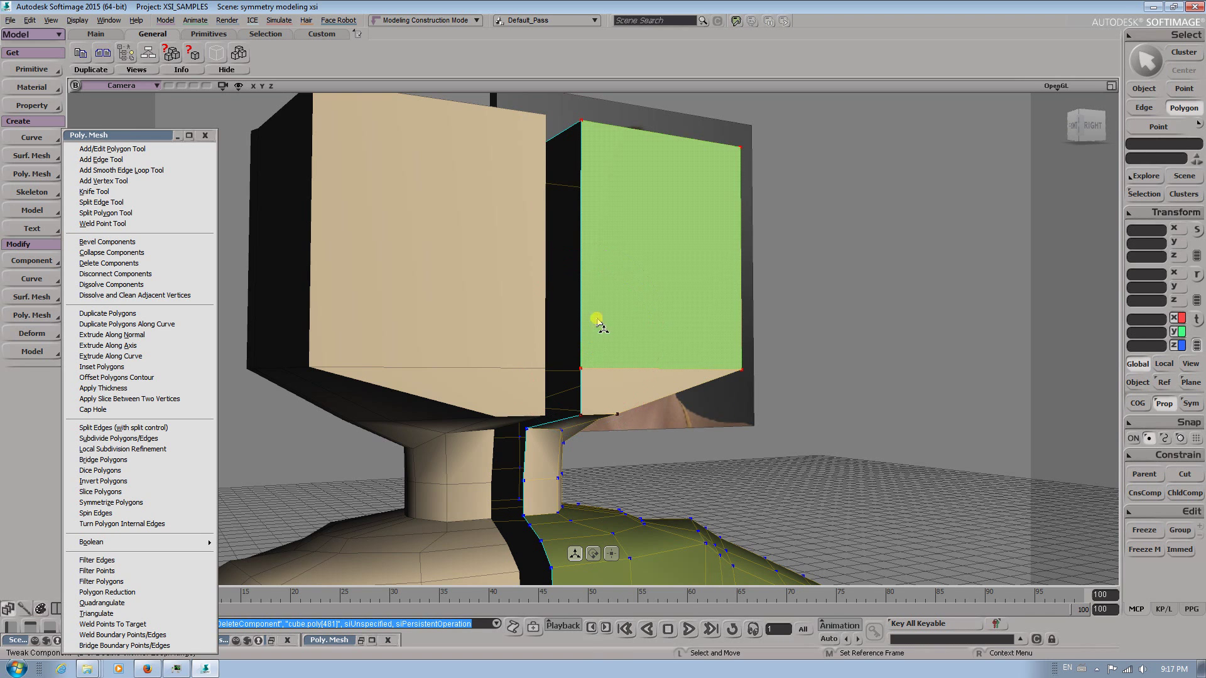
# Leave component editing, select the mirrored body half as a whole object, and reselect the original green-shirted half
pyautogui.scroll(-2, 560, 366)
pyautogui.keyDown('alt'); pyautogui.moveTo(559, 366); pyautogui.dragTo(576, 309); pyautogui.keyUp('alt')
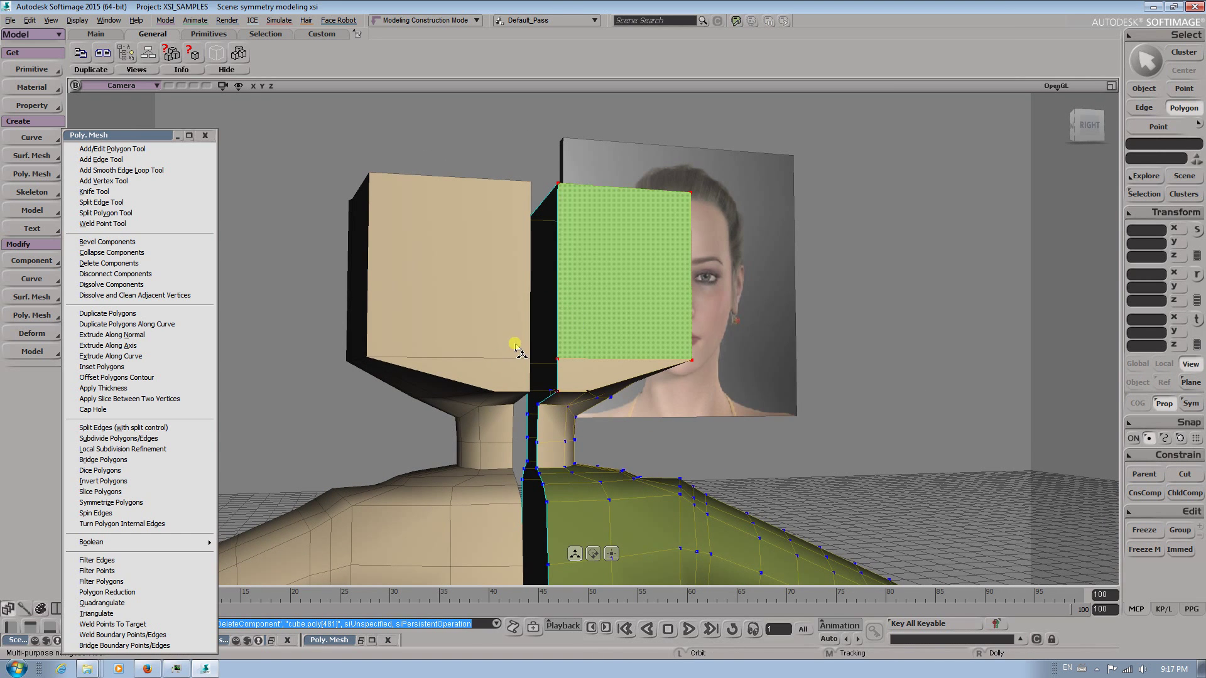
pyautogui.press('space')
pyautogui.press('space')
pyautogui.press('v')
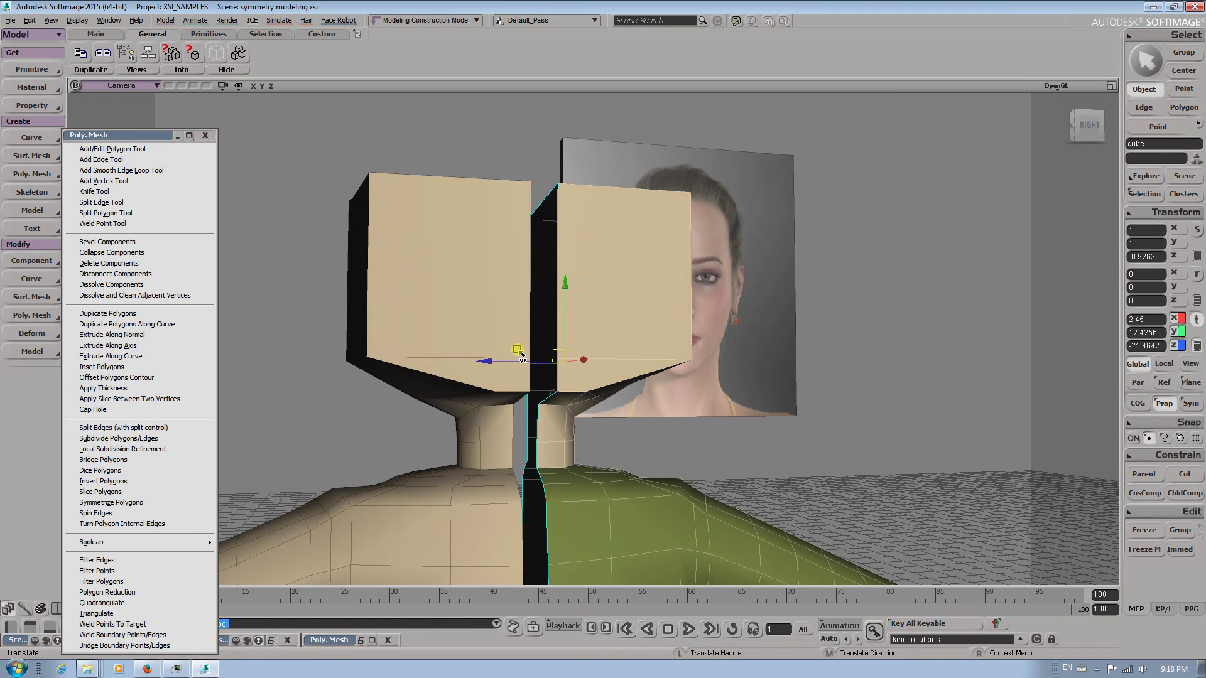
pyautogui.scroll(-5, 641, 449)
pyautogui.click(531, 391)
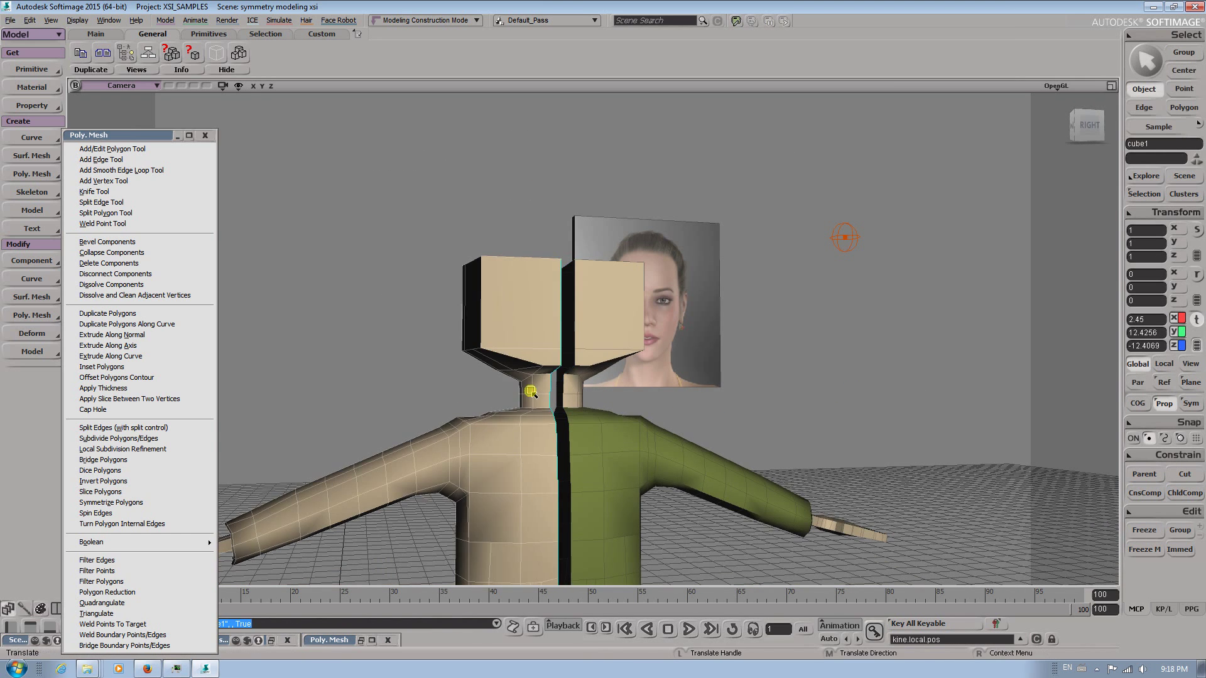
pyautogui.press('space')
pyautogui.click(602, 429)
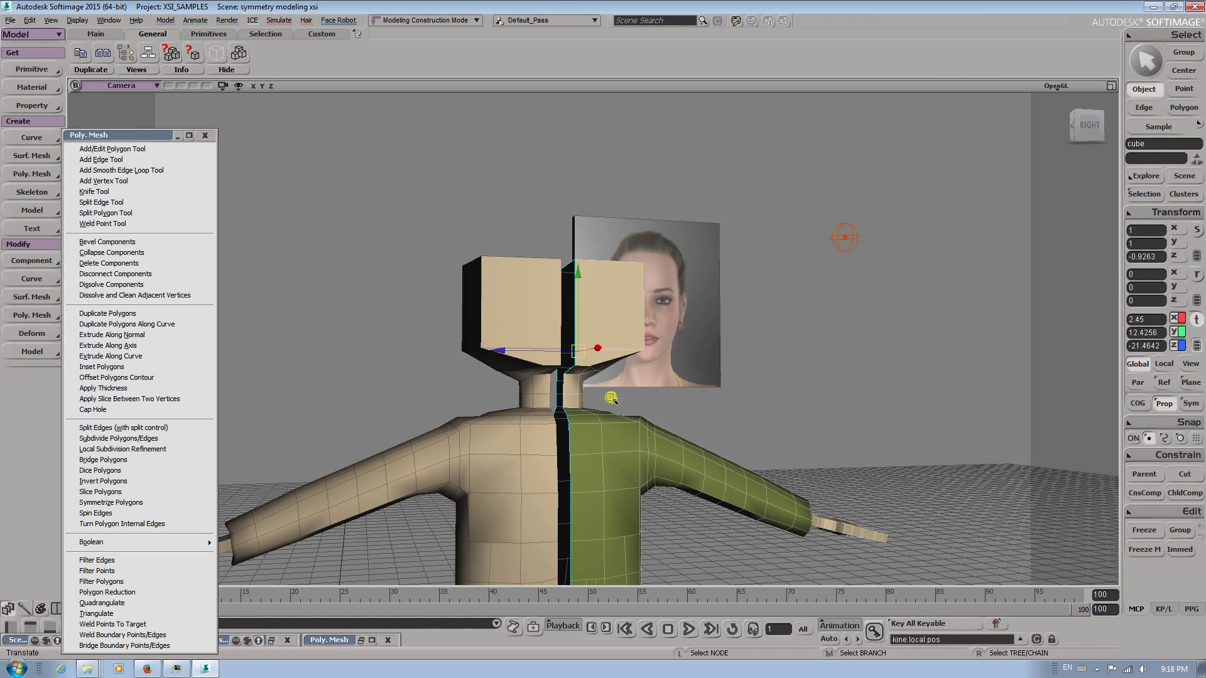
pyautogui.click(541, 422)
pyautogui.click(542, 429)
pyautogui.press('s')
pyautogui.moveTo(713, 467); pyautogui.dragTo(743, 395, button='middle')
pyautogui.moveTo(743, 396); pyautogui.dragTo(726, 390, button='right')
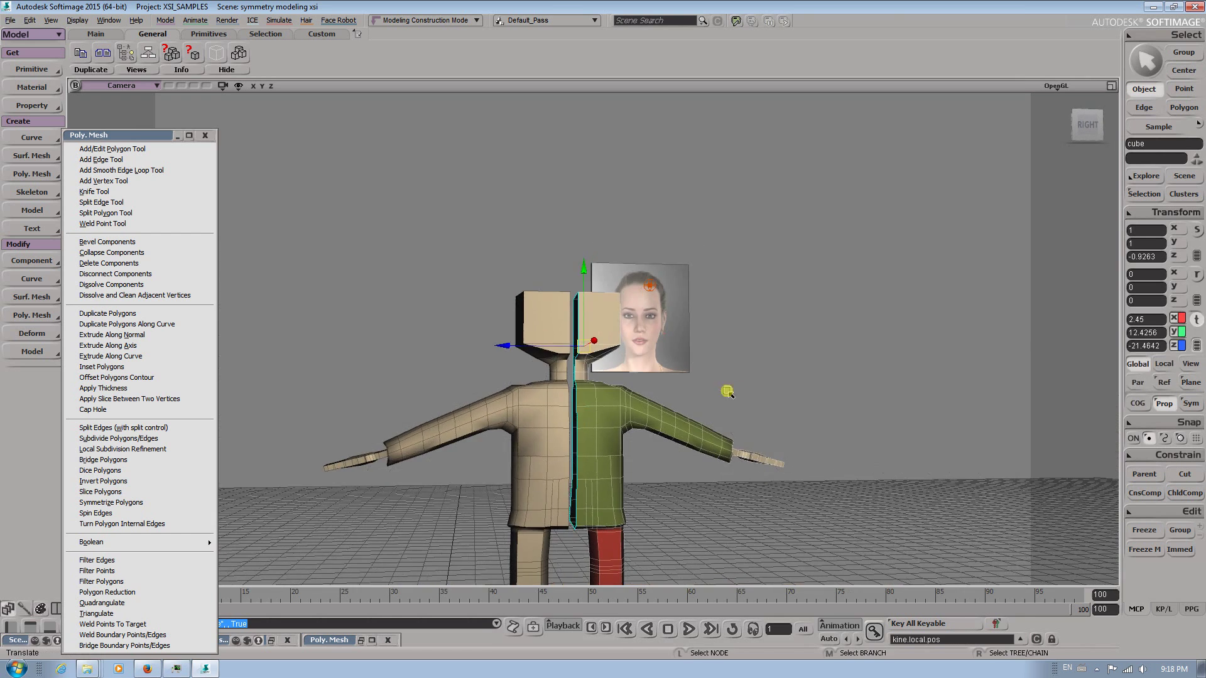
pyautogui.moveTo(727, 390); pyautogui.dragTo(1012, 393, button='middle')
# Open the Geometry Approximation properties of the selected half and set its OGL subdivision level to 2
pyautogui.click(1144, 194)
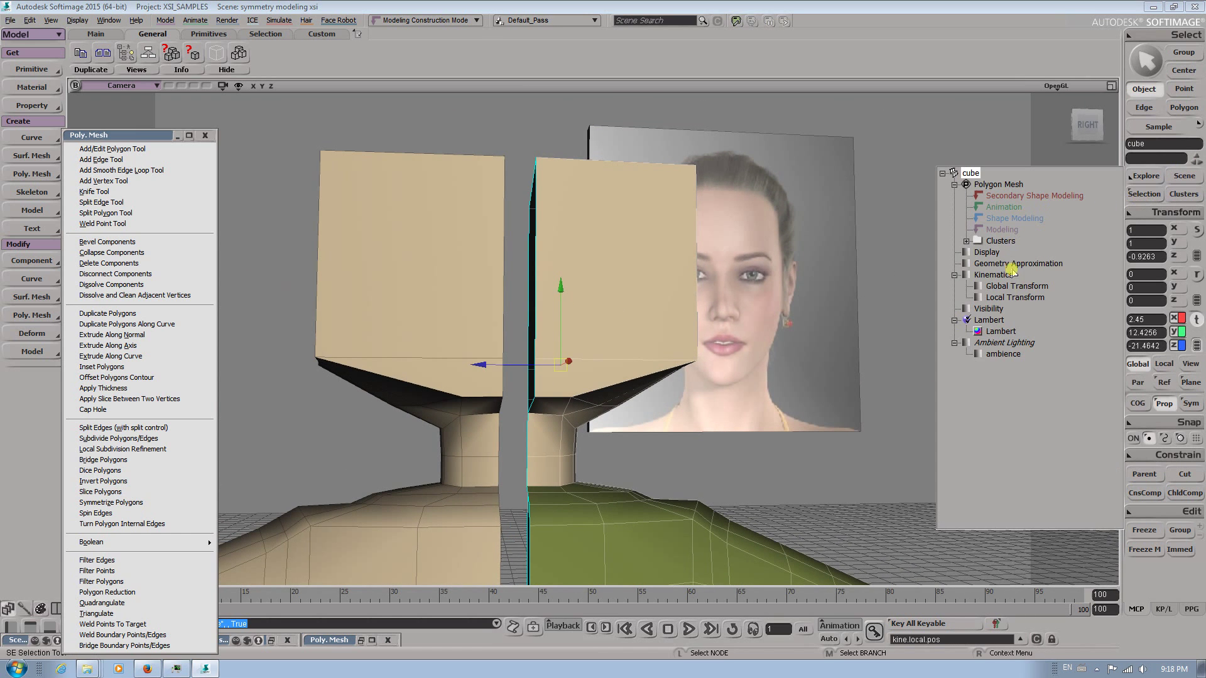
pyautogui.click(1008, 264)
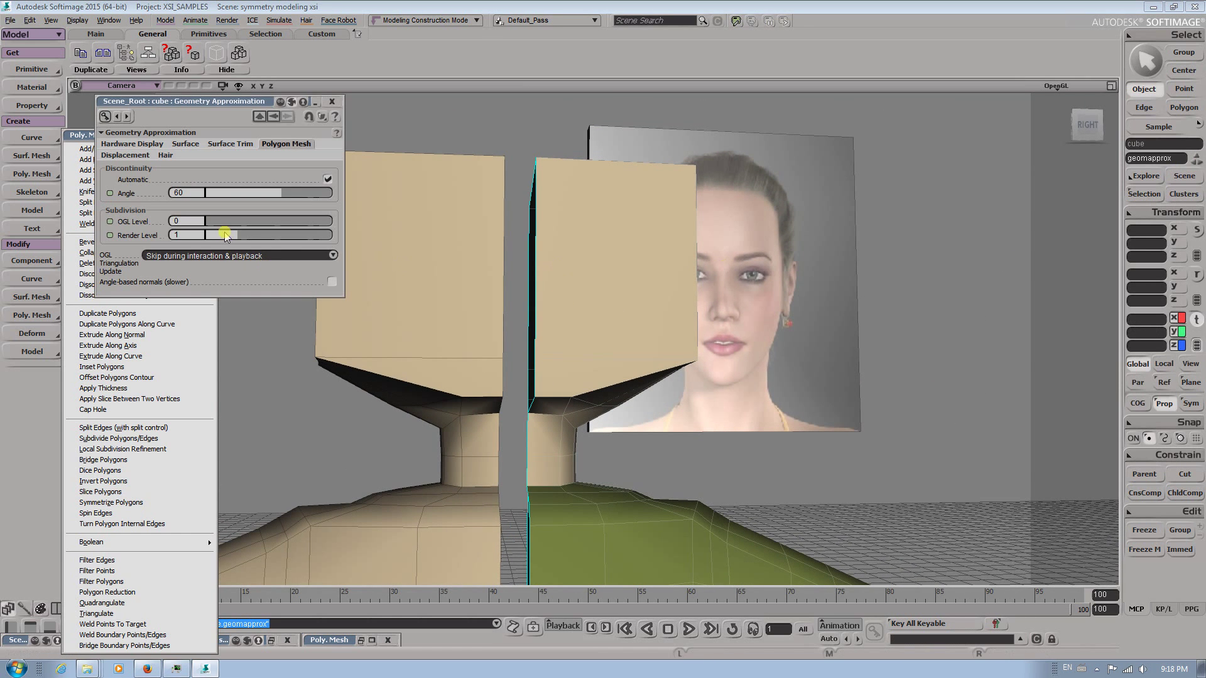
pyautogui.moveTo(214, 223); pyautogui.dragTo(264, 221)
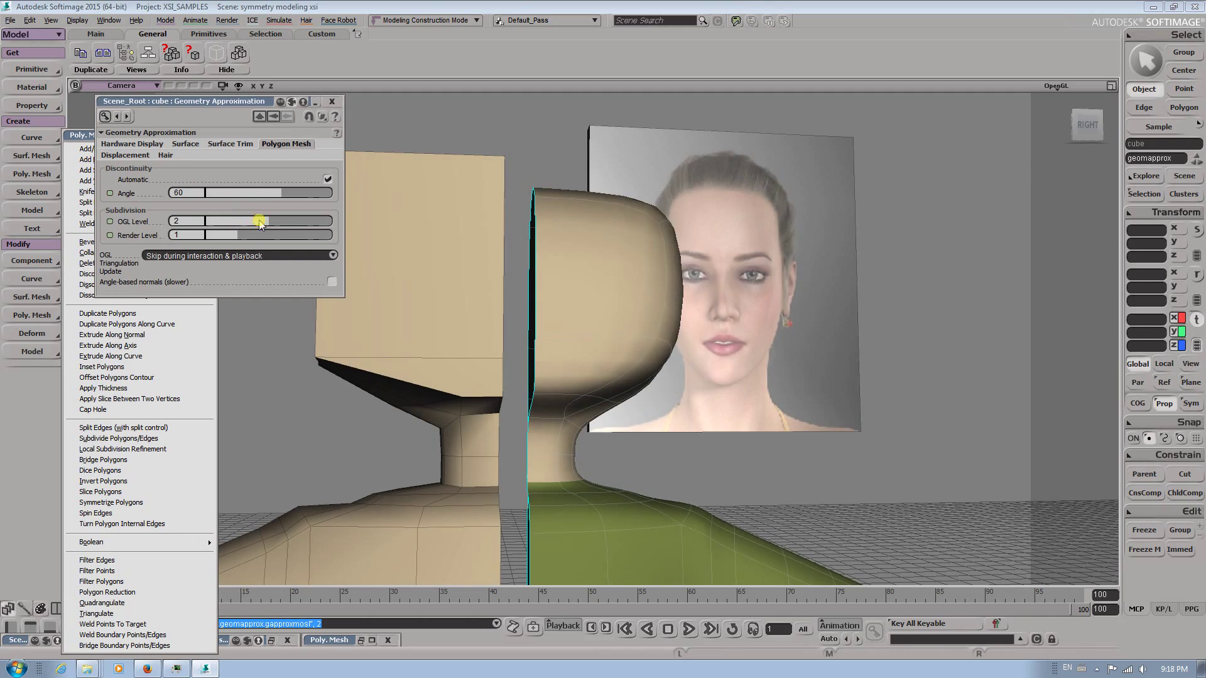
pyautogui.moveTo(666, 353)
pyautogui.mouseDown()
pyautogui.moveTo(608, 439)
pyautogui.moveTo(605, 364)
pyautogui.moveTo(653, 358)
pyautogui.moveTo(681, 379)
pyautogui.moveTo(662, 352)
pyautogui.mouseUp()
pyautogui.press('v')
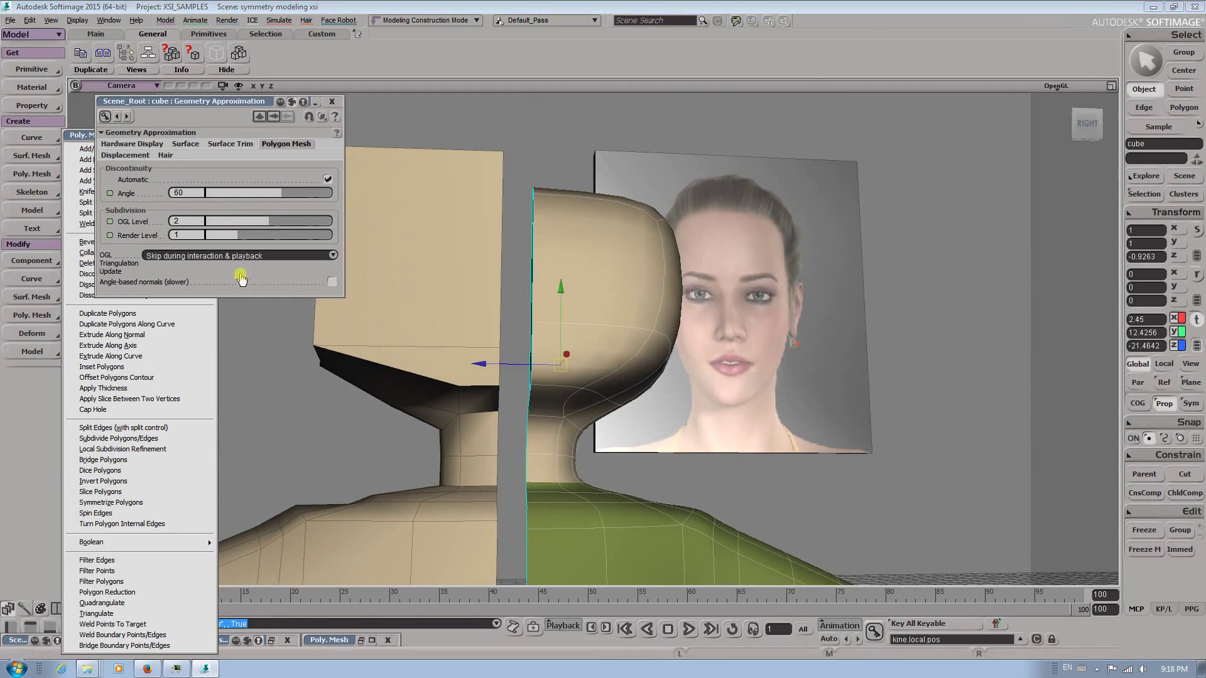
# Set the OGL subdivision level back to 0 and minimize the Geometry Approximation properties
pyautogui.moveTo(257, 223); pyautogui.dragTo(216, 230)
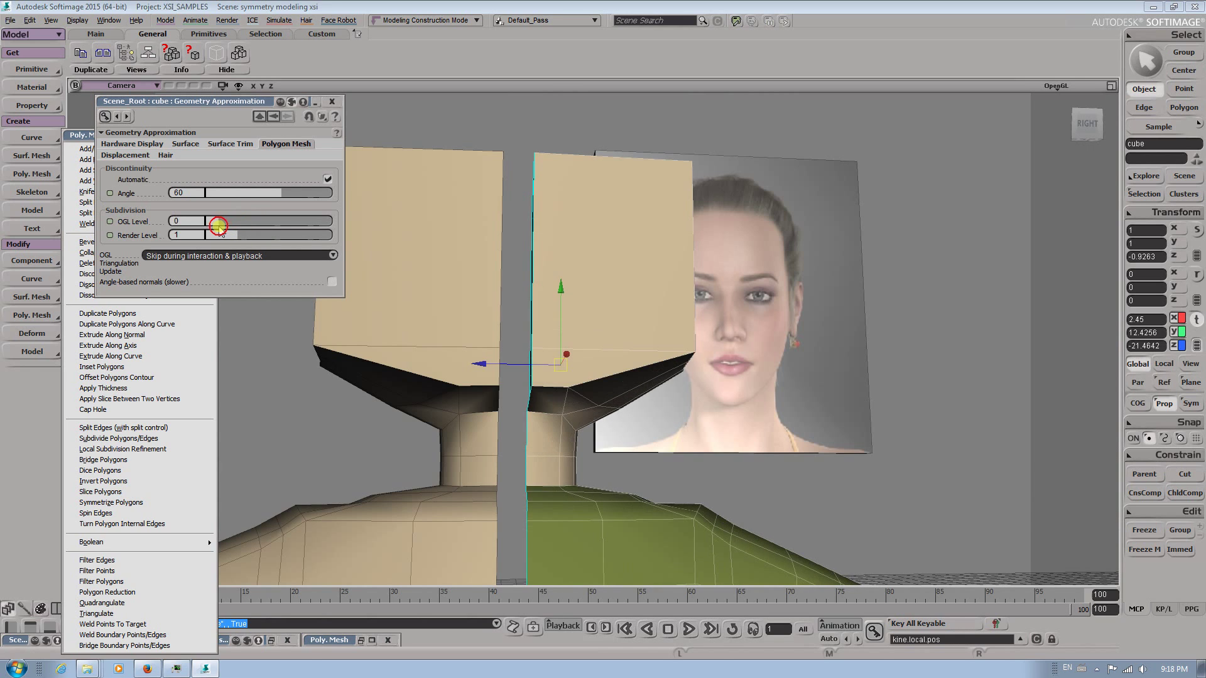
pyautogui.press('s')
pyautogui.moveTo(770, 402); pyautogui.dragTo(590, 417)
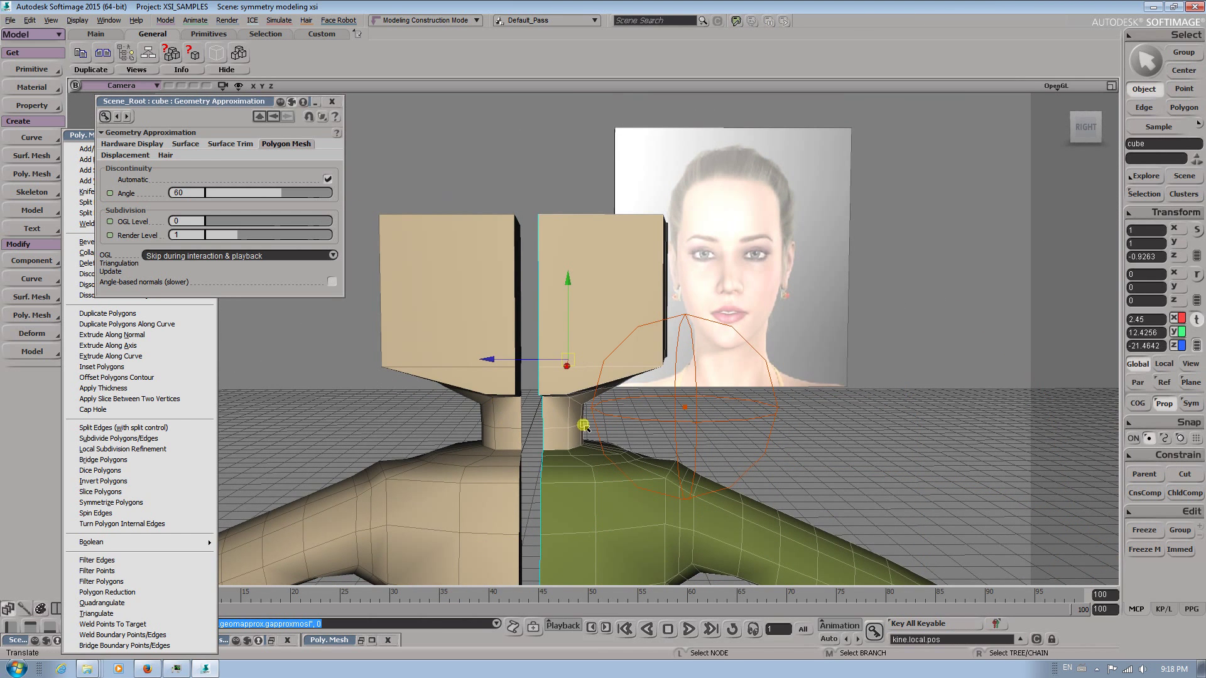
pyautogui.click(315, 104)
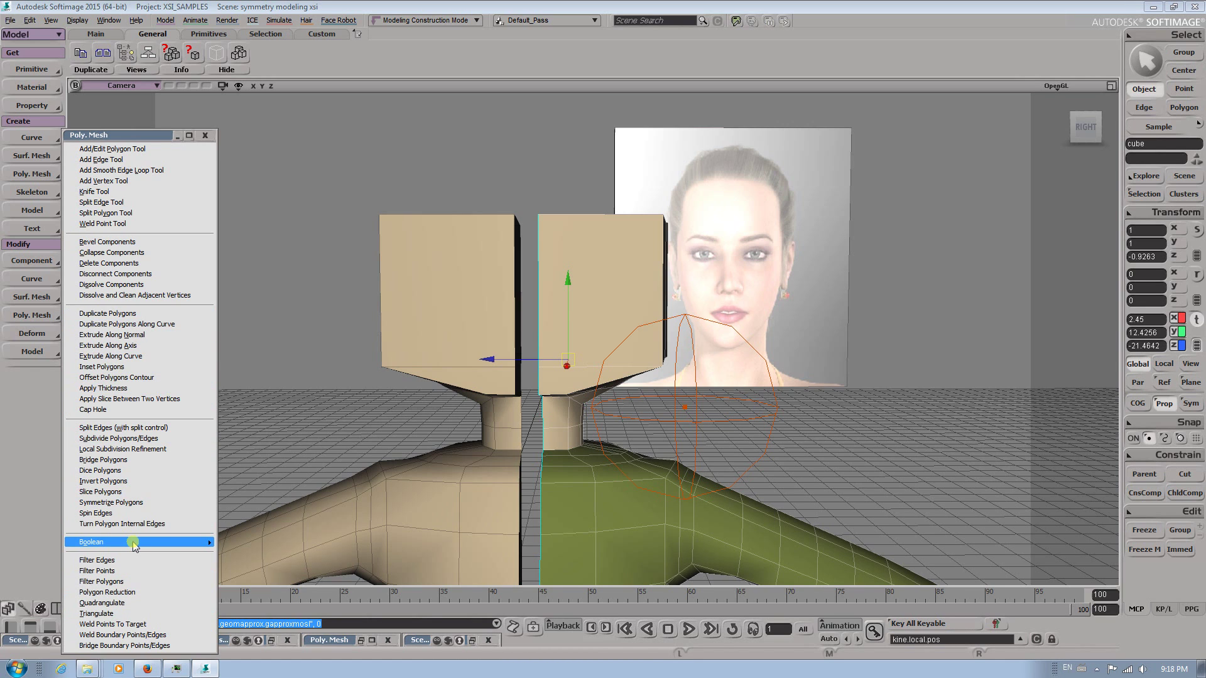
# Select the upper front polygon of the half head and dice it in XZ style with one X slice and one Z slice
pyautogui.moveTo(181, 542)
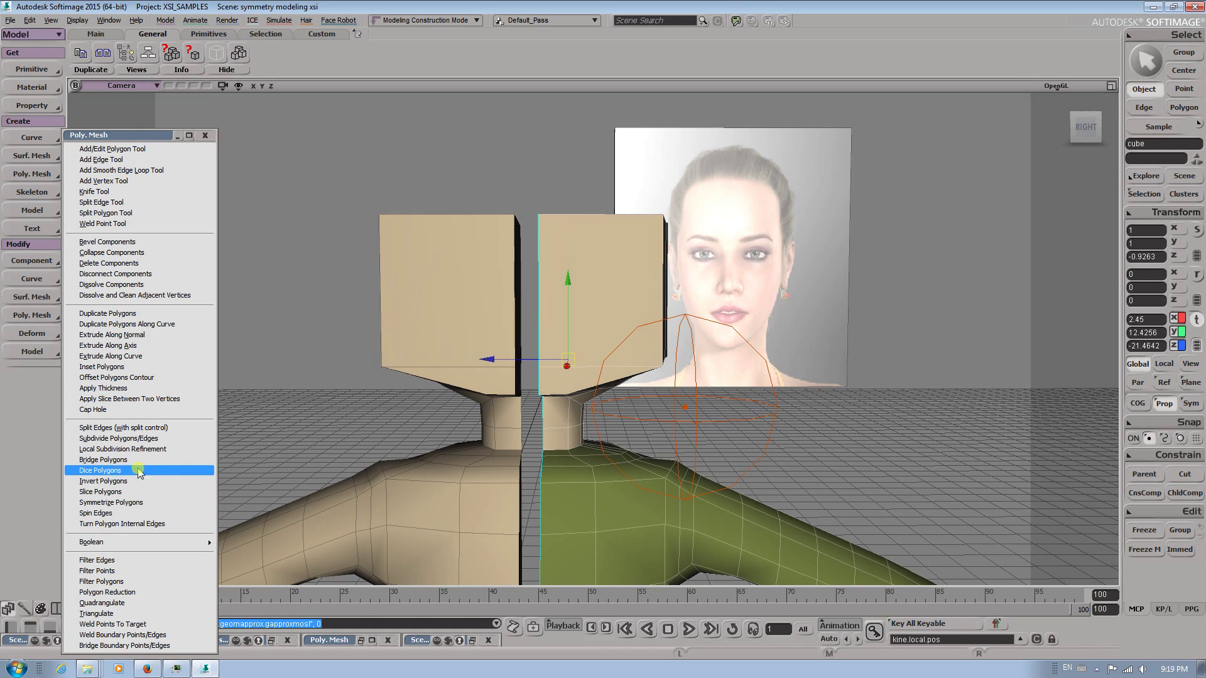
pyautogui.press('s')
pyautogui.moveTo(553, 363); pyautogui.dragTo(619, 336, button='middle')
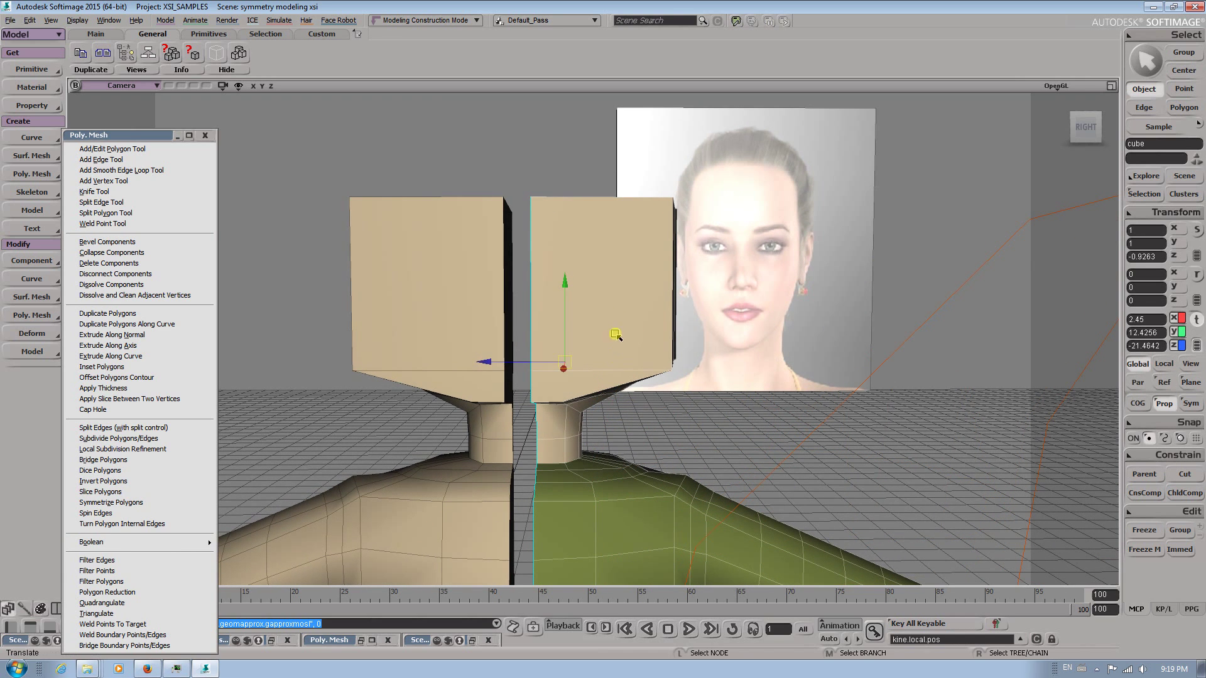
pyautogui.click(625, 299)
pyautogui.press('m')
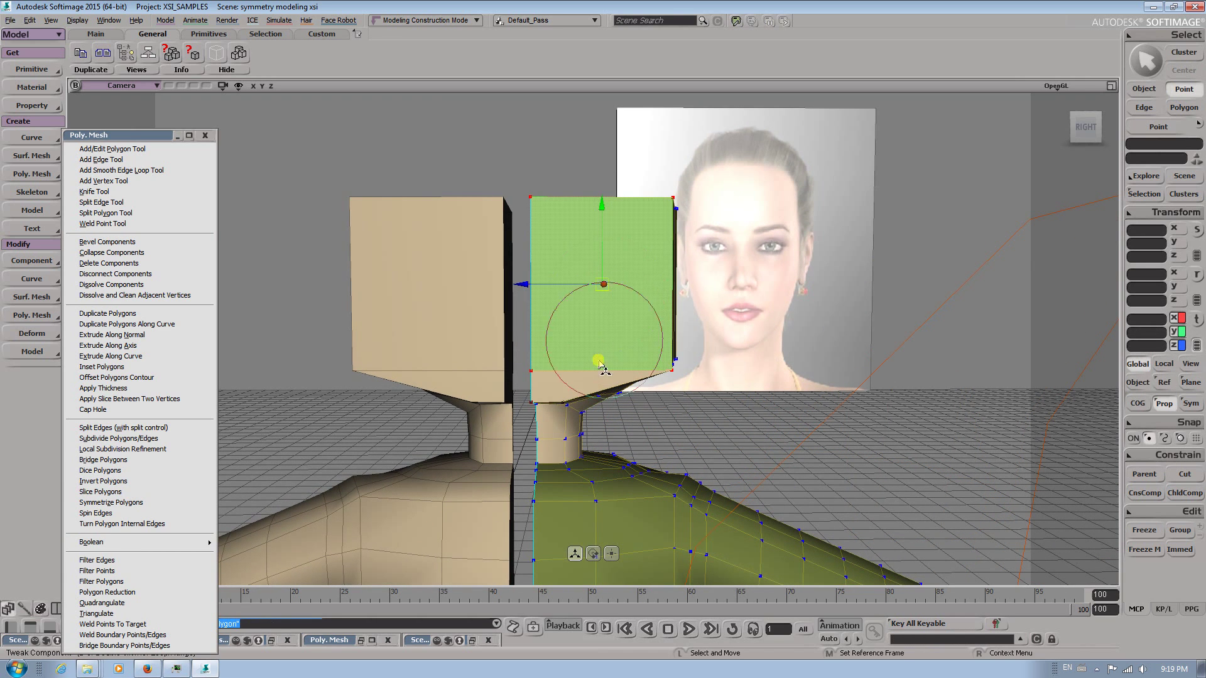
pyautogui.click(607, 294)
pyautogui.click(118, 471)
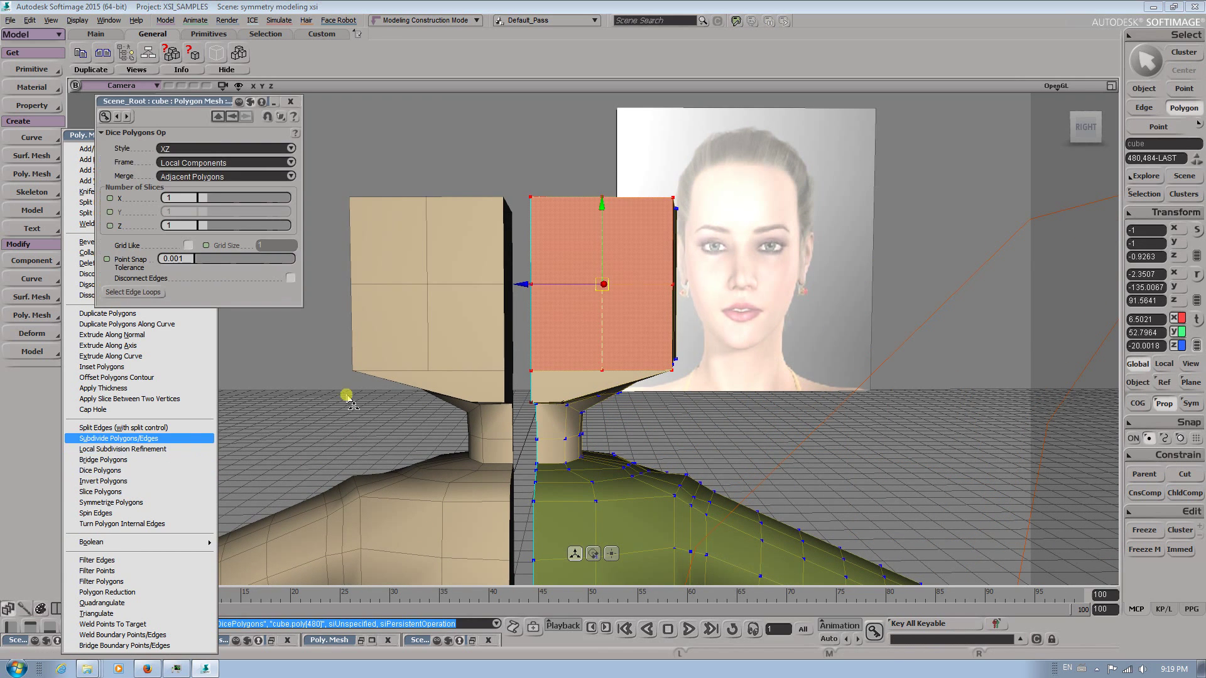
pyautogui.moveTo(571, 358); pyautogui.dragTo(710, 357, button='middle')
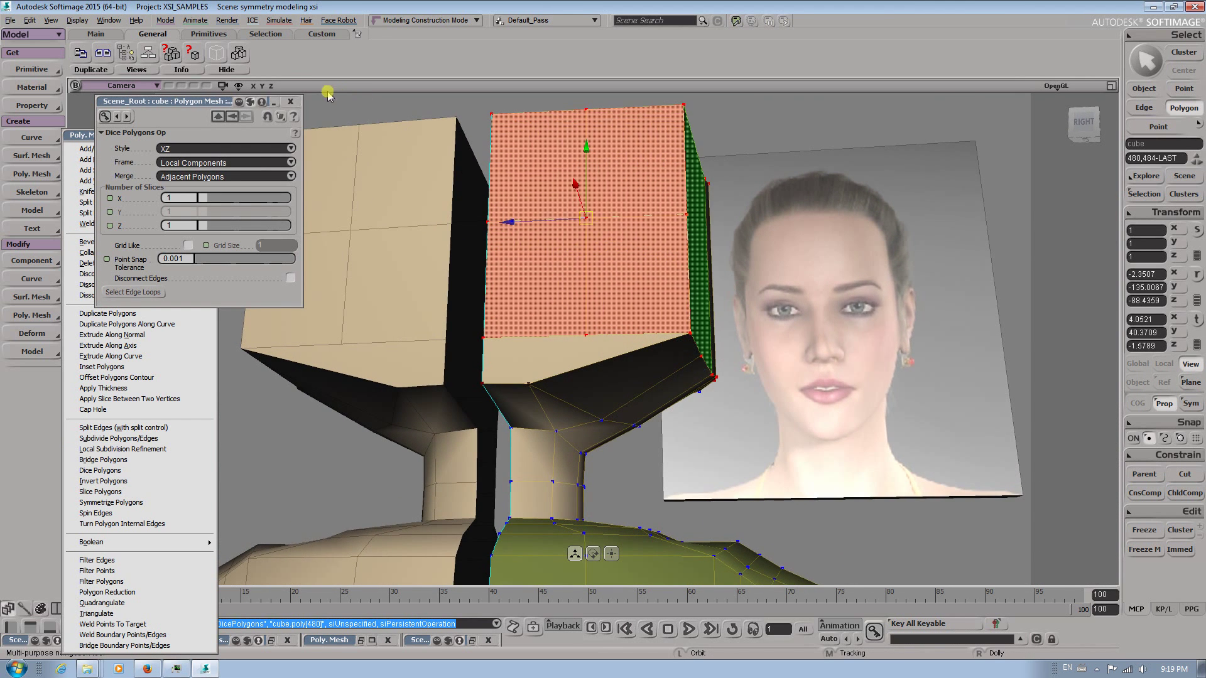
pyautogui.press('m')
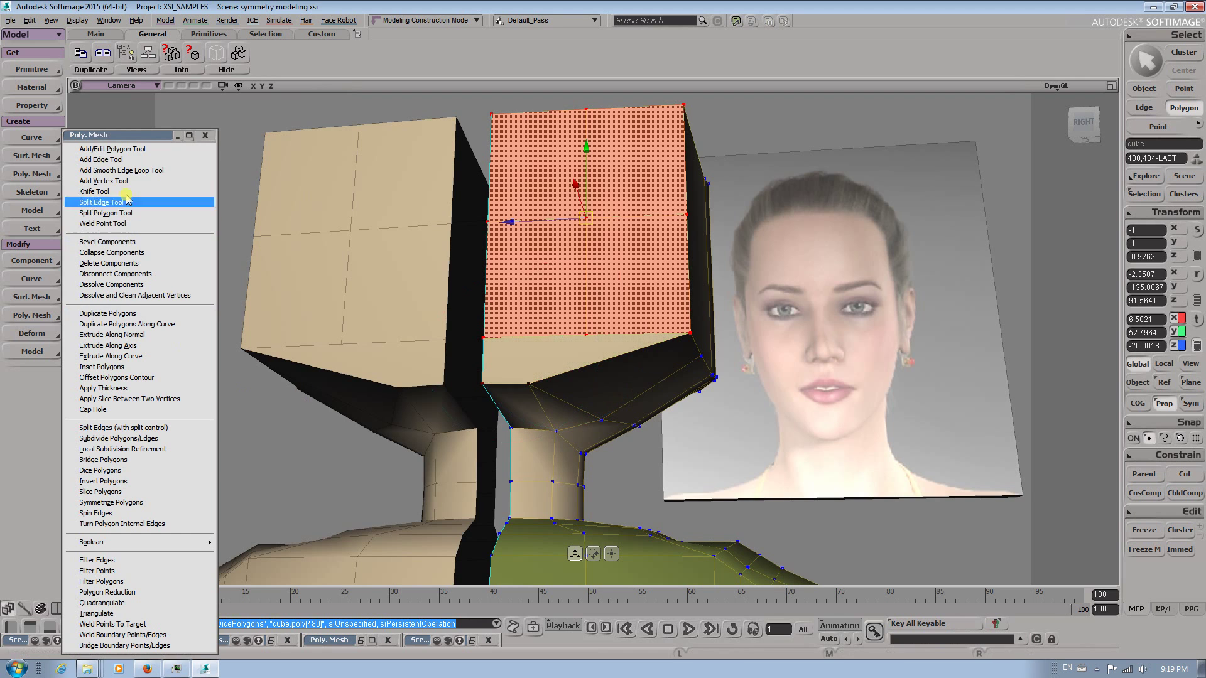
# Add edges from the lower middle vertex of the half head's front face over the jaw border to the underside vertex near the neck
pyautogui.click(103, 181)
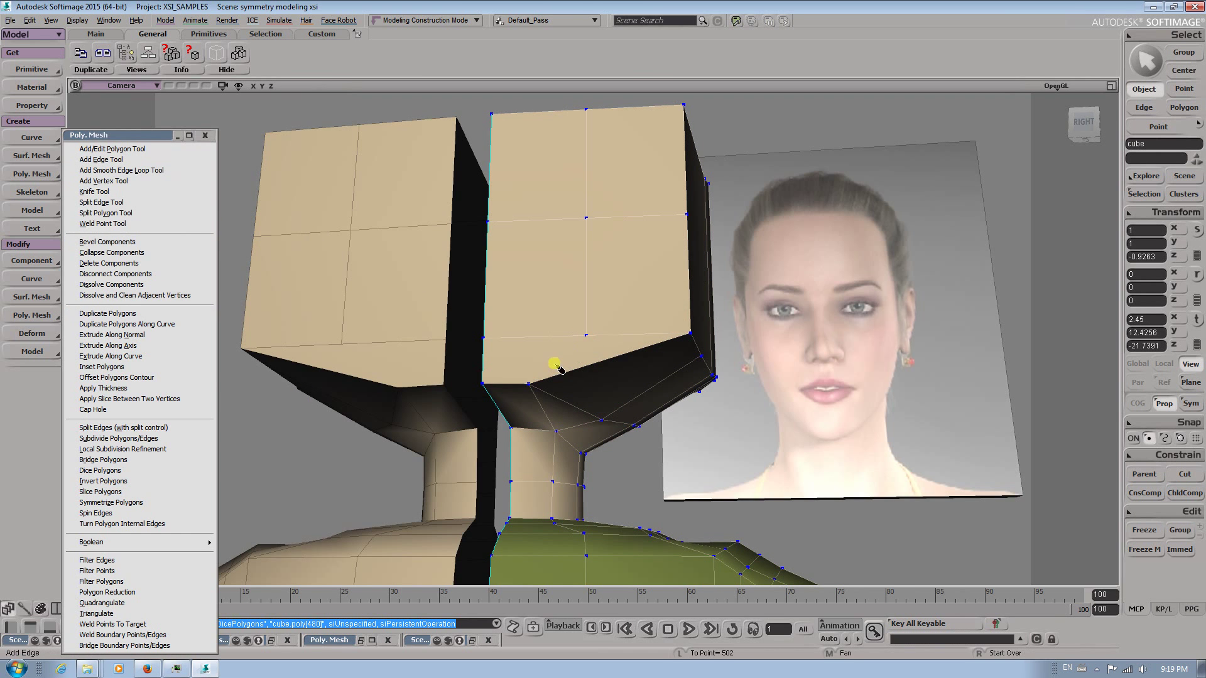
pyautogui.click(526, 385)
pyautogui.press('s')
pyautogui.moveTo(654, 401); pyautogui.dragTo(546, 304)
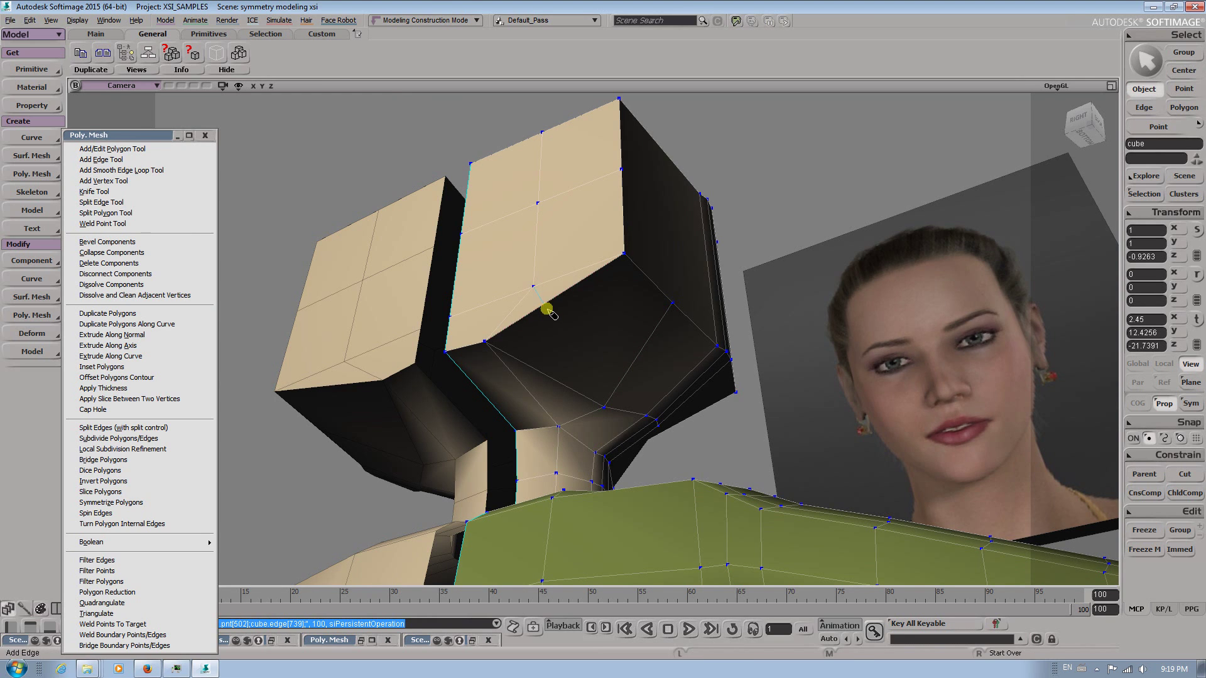
pyautogui.click(546, 310)
pyautogui.click(606, 409)
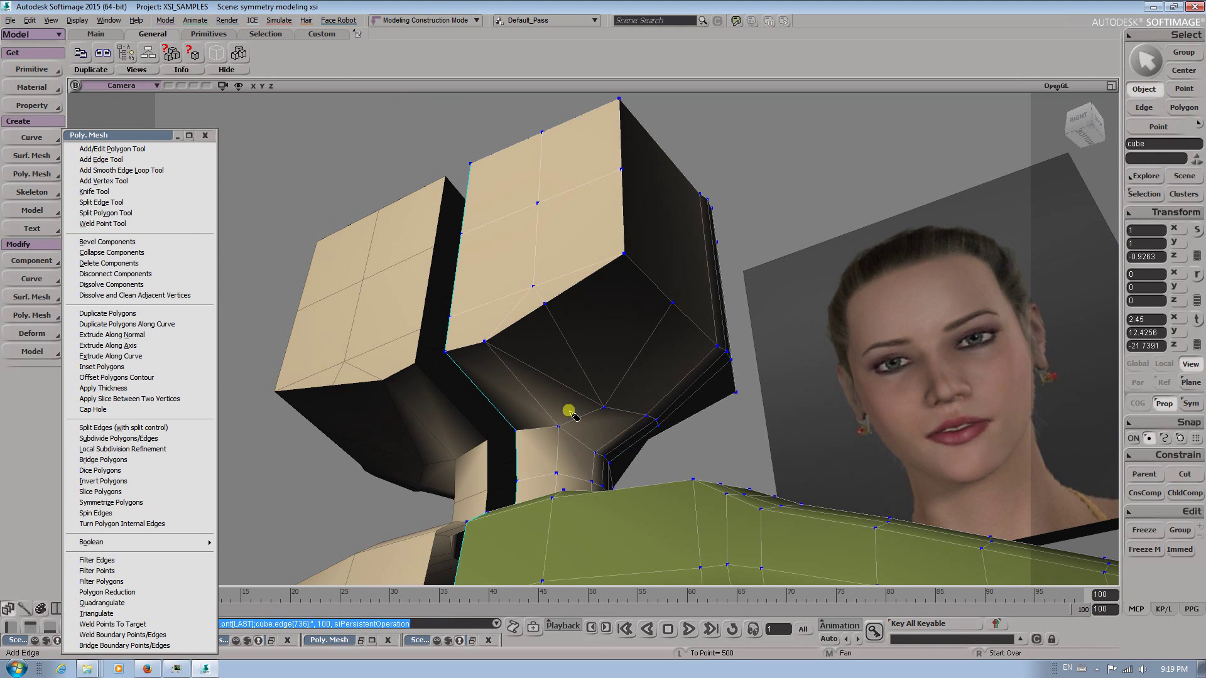
# Dissolve the two adjacent triangular polygons on the underside of the half head into a single polygon
pyautogui.press('m')
pyautogui.click(547, 397)
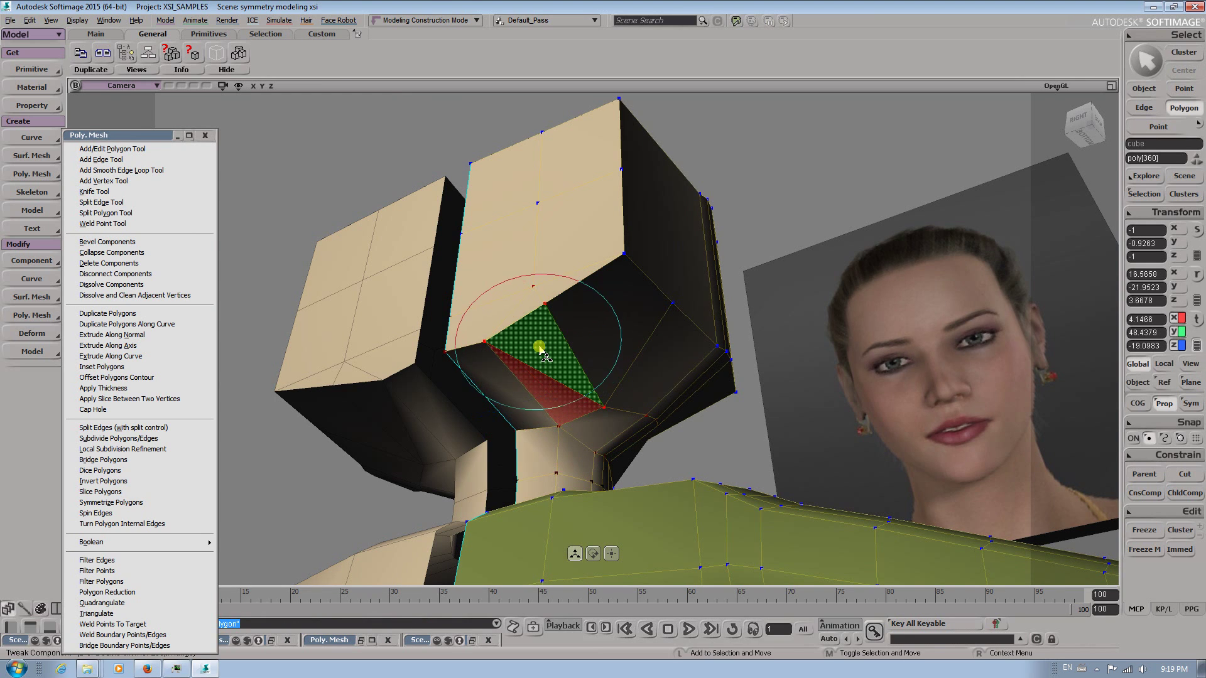
pyautogui.keyDown('shift'); pyautogui.click(538, 350); pyautogui.keyUp('shift')
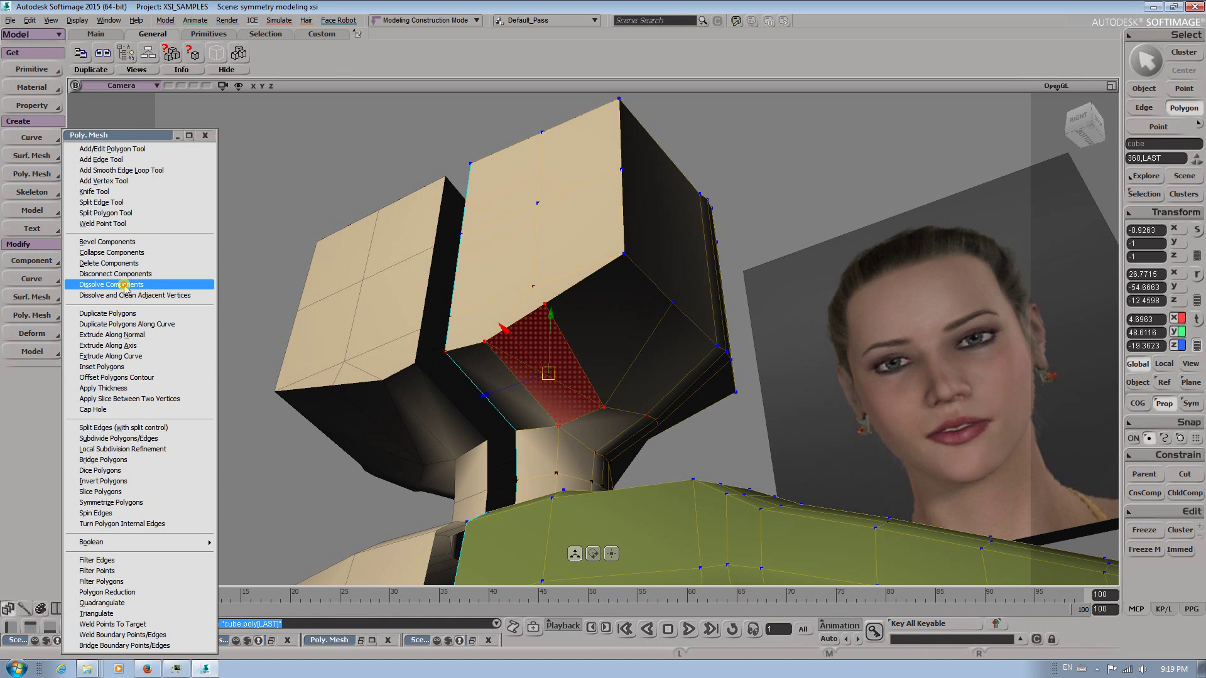
pyautogui.click(125, 287)
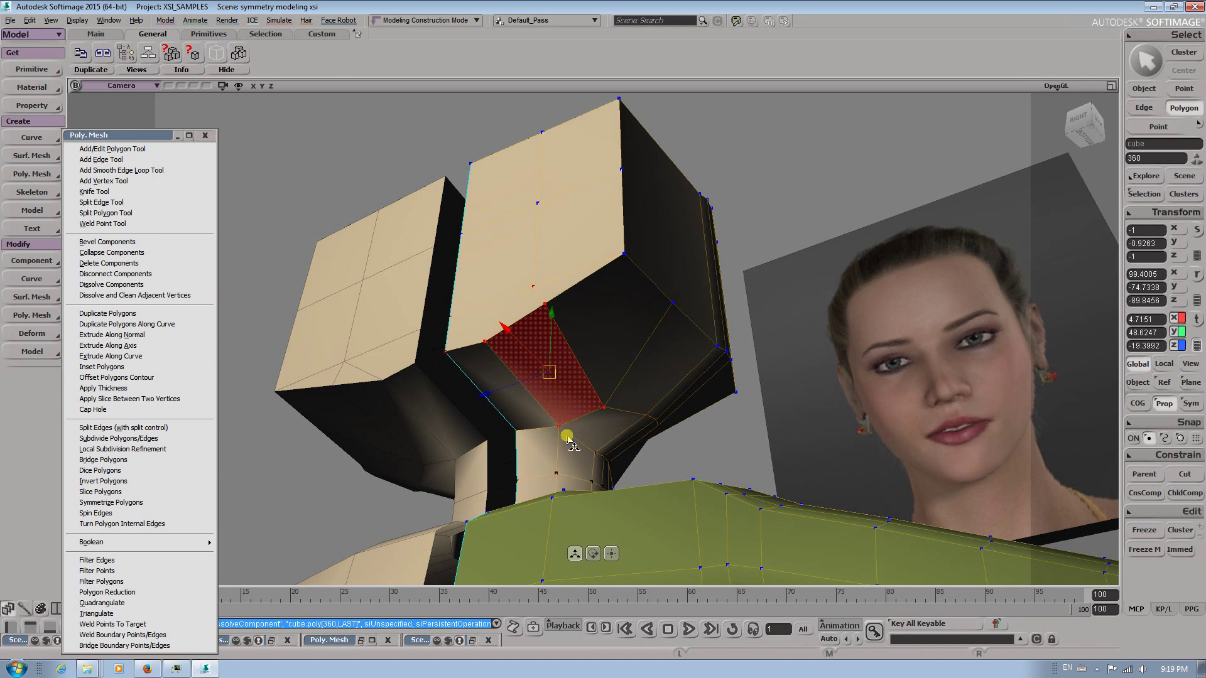
# Select the open centre-line edge beneath the jaw of the half head and move it slightly downward
pyautogui.keyDown('alt'); pyautogui.moveTo(565, 438); pyautogui.dragTo(514, 419); pyautogui.keyUp('alt')
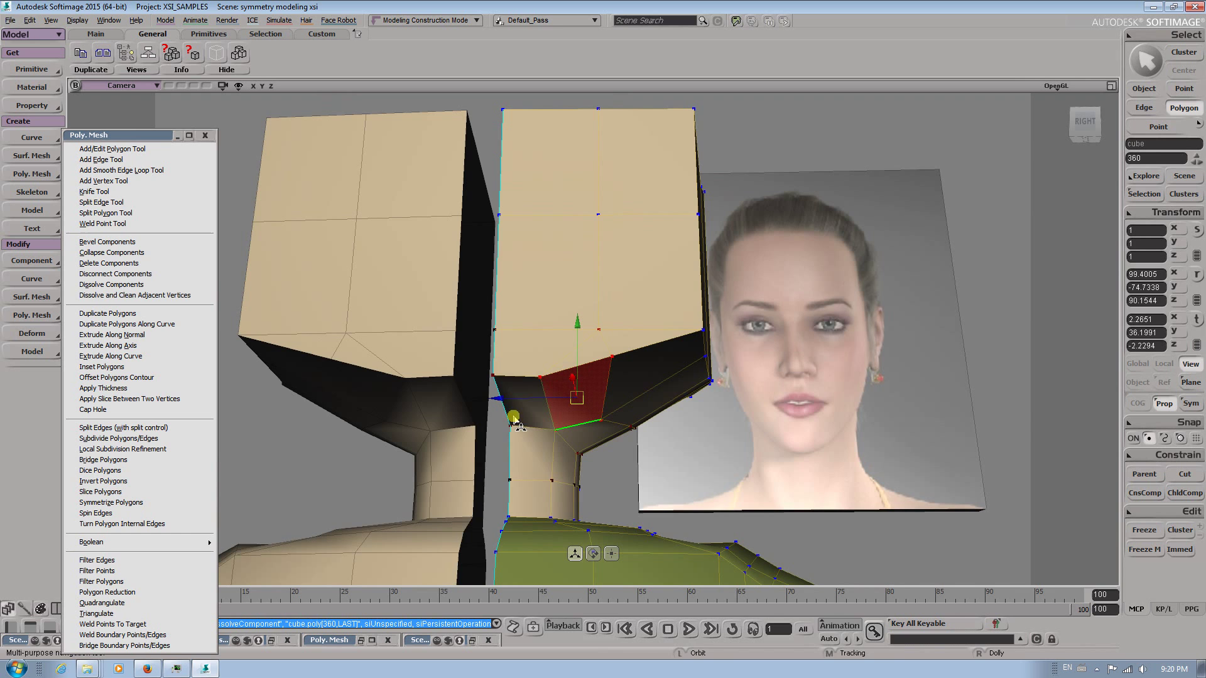
pyautogui.press('m')
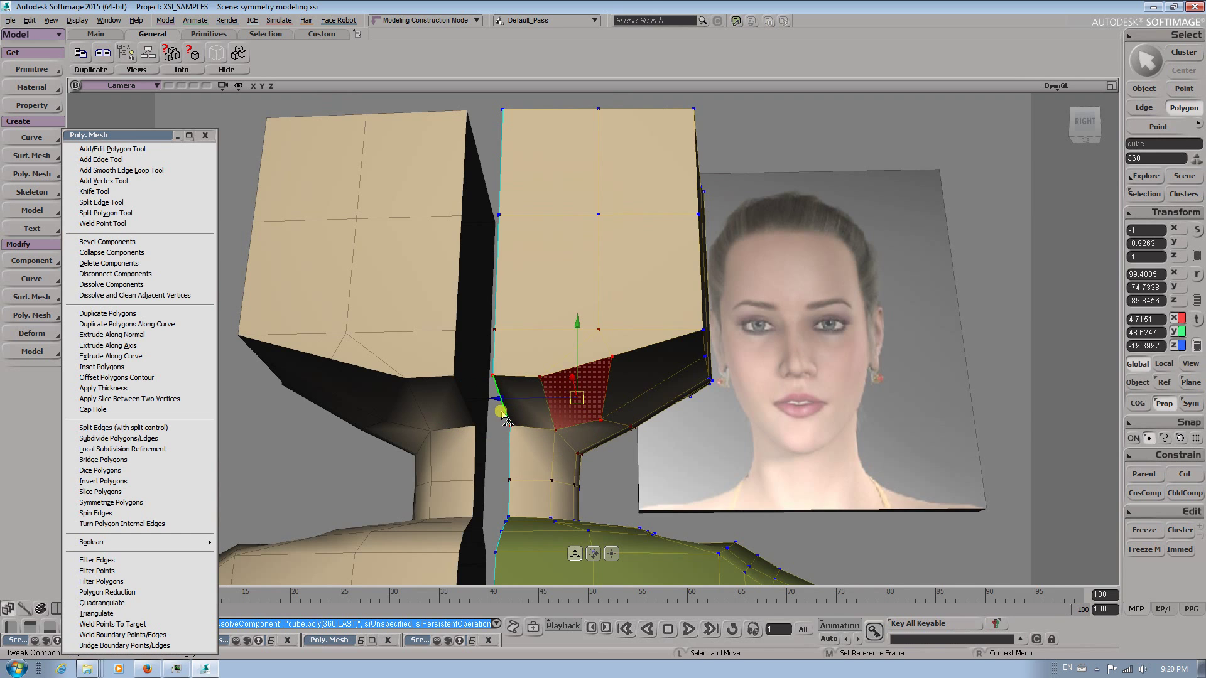
pyautogui.click(503, 410)
pyautogui.moveTo(506, 365); pyautogui.dragTo(506, 380)
pyautogui.keyDown('alt'); pyautogui.moveTo(637, 390); pyautogui.dragTo(520, 429, button='right'); pyautogui.keyUp('alt')
pyautogui.keyDown('alt'); pyautogui.moveTo(519, 429); pyautogui.dragTo(503, 402); pyautogui.keyUp('alt')
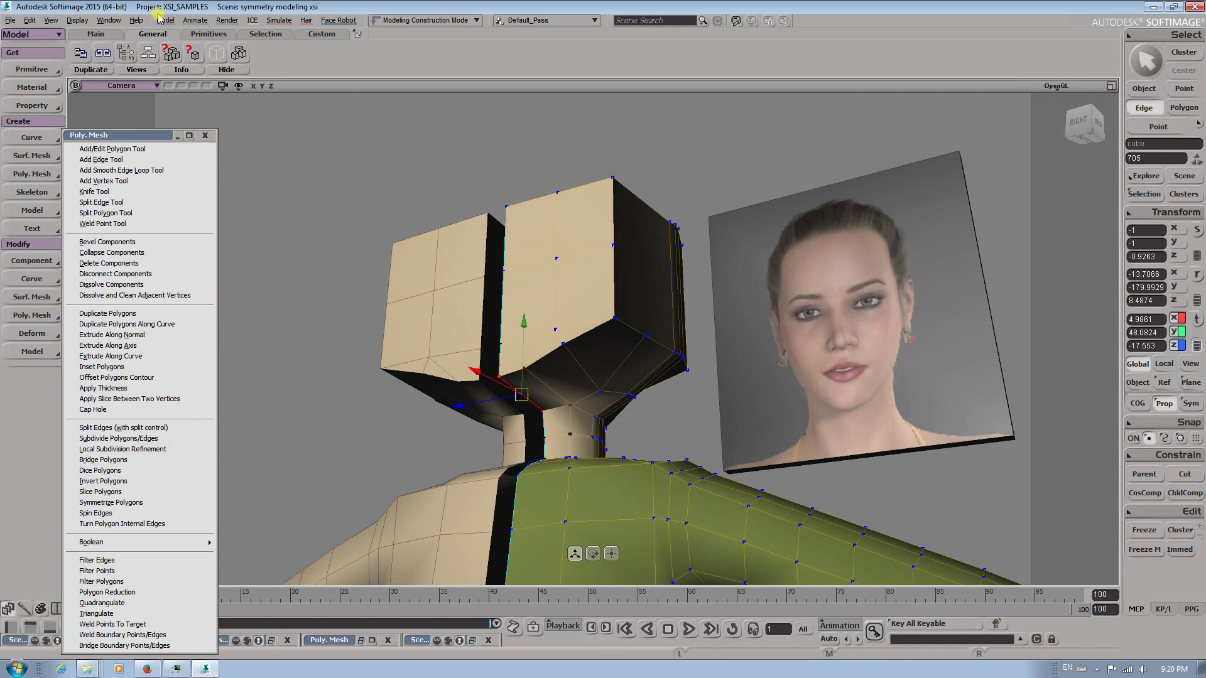
# Look through the available Simulate, ICE, Hair and Face Robot commands
pyautogui.click(231, 22)
pyautogui.moveTo(279, 21)
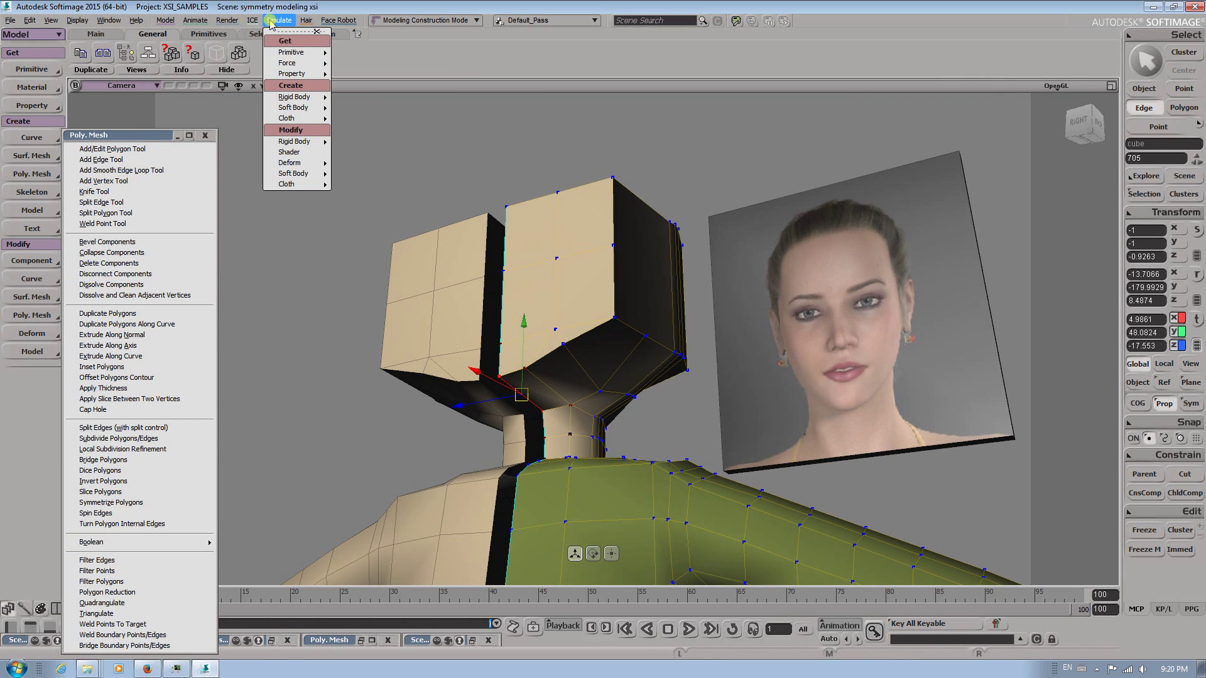
pyautogui.moveTo(289, 99)
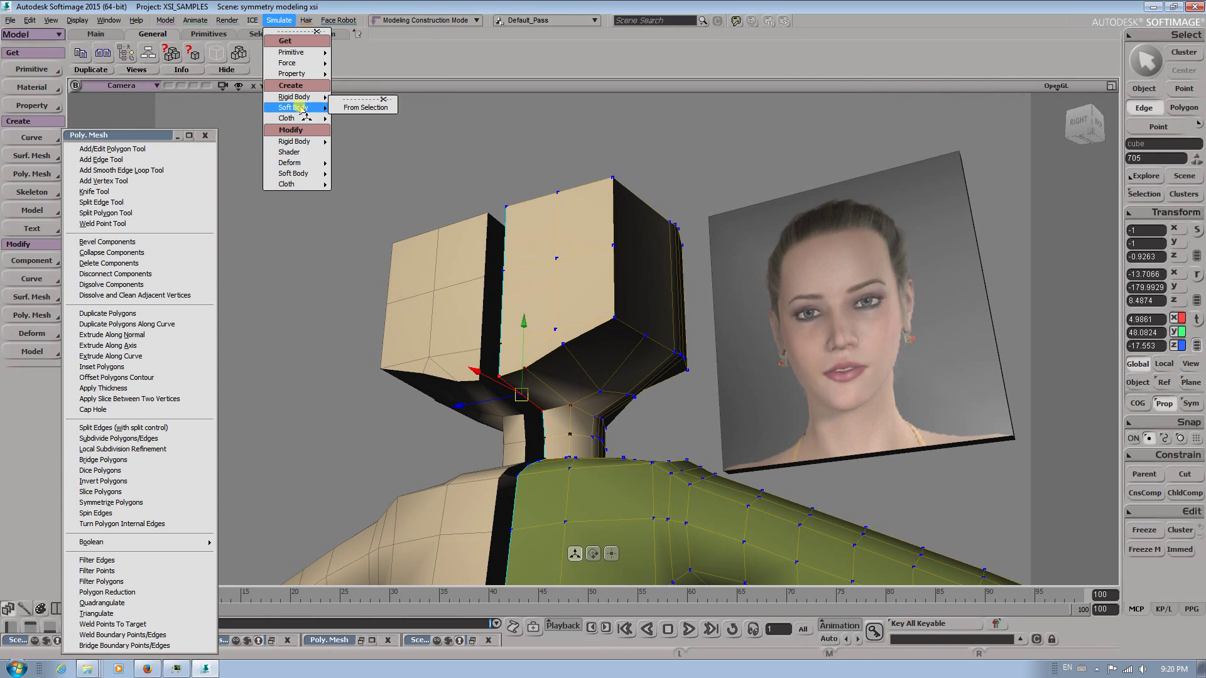
pyautogui.moveTo(307, 119)
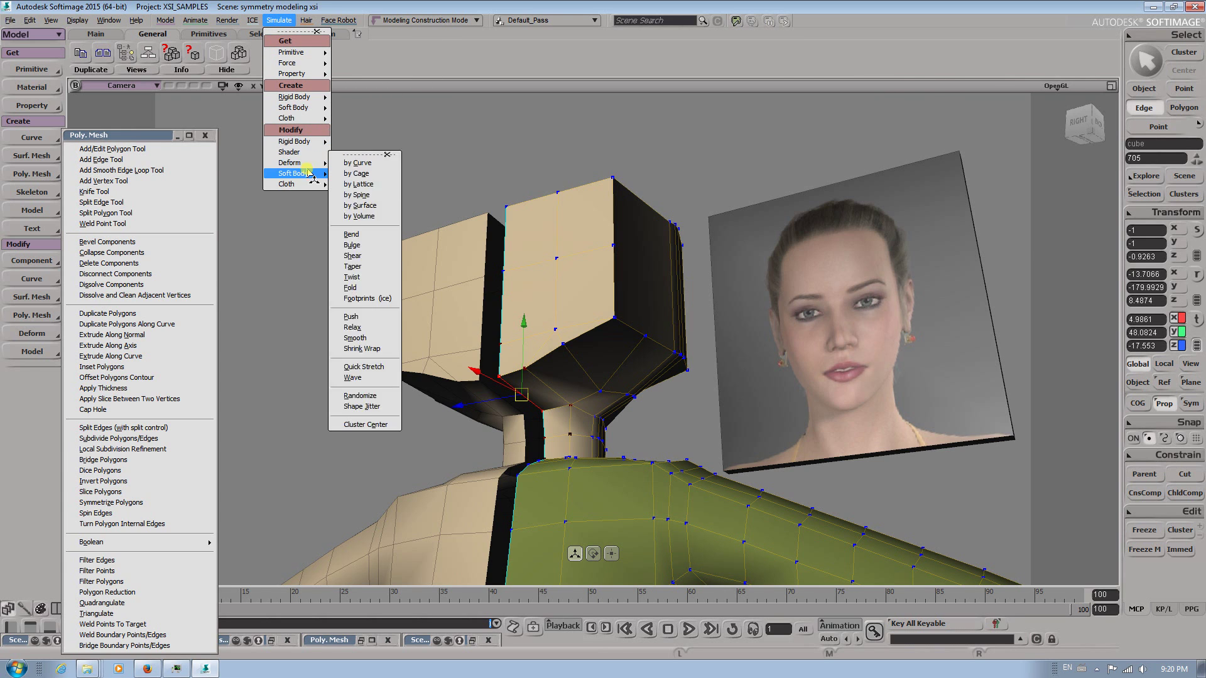
pyautogui.moveTo(306, 186)
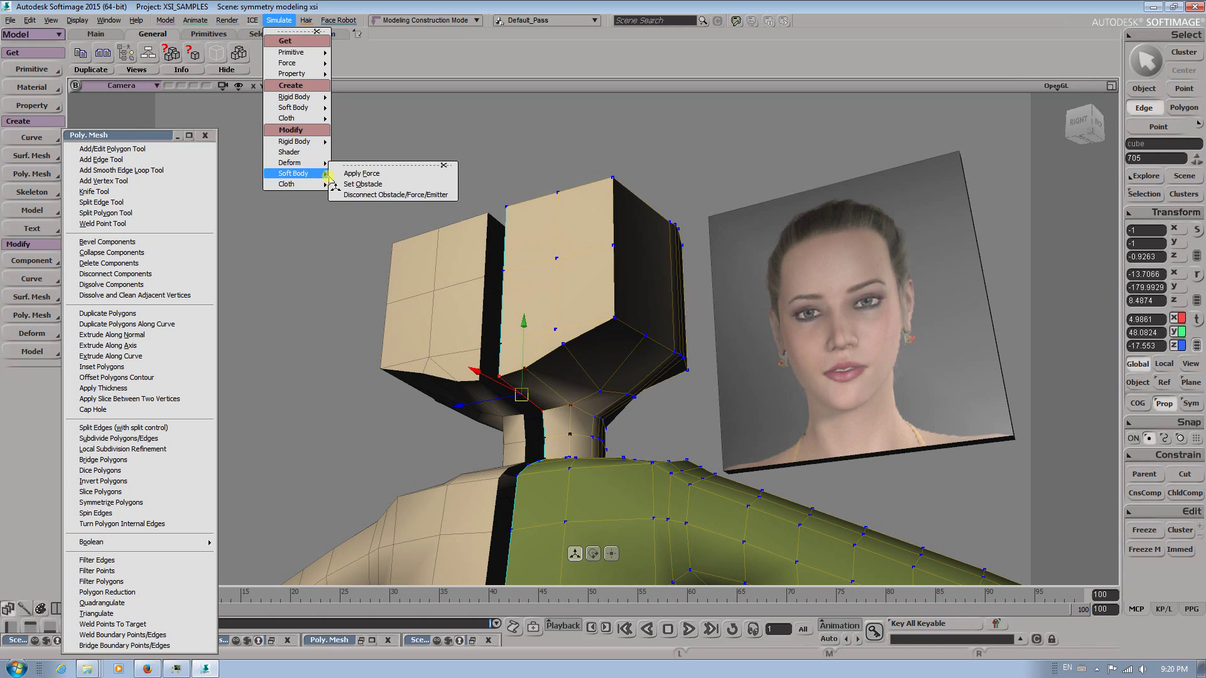
pyautogui.click(266, 41)
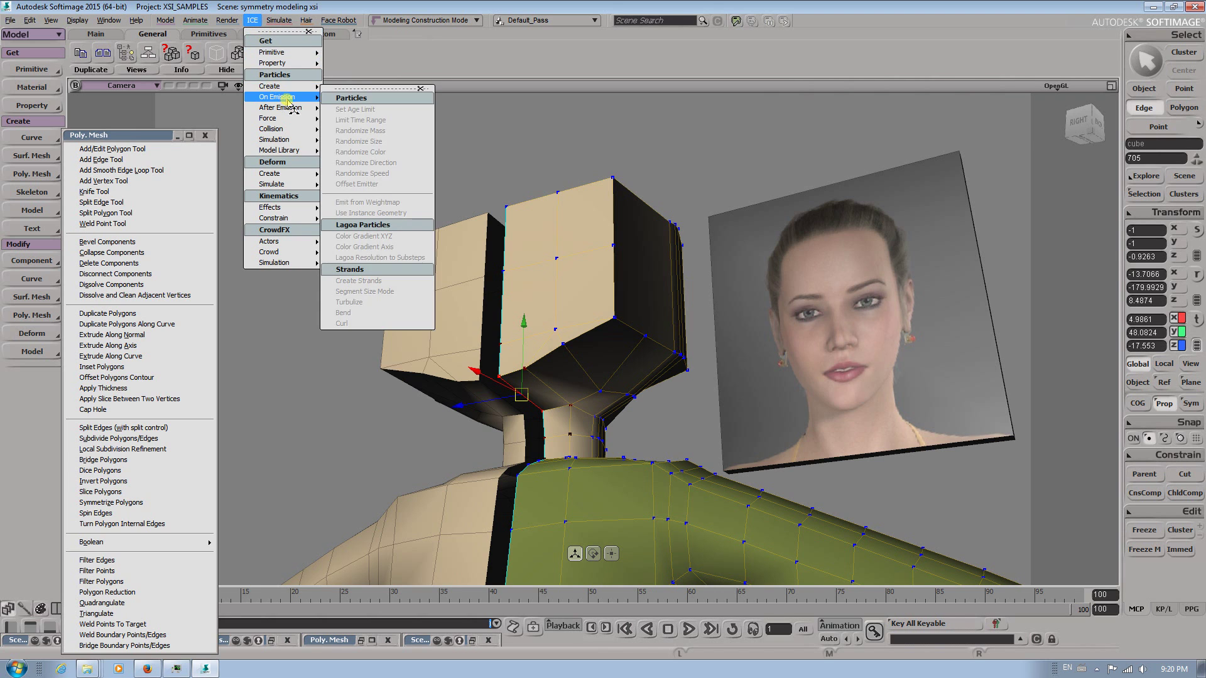
pyautogui.moveTo(291, 120)
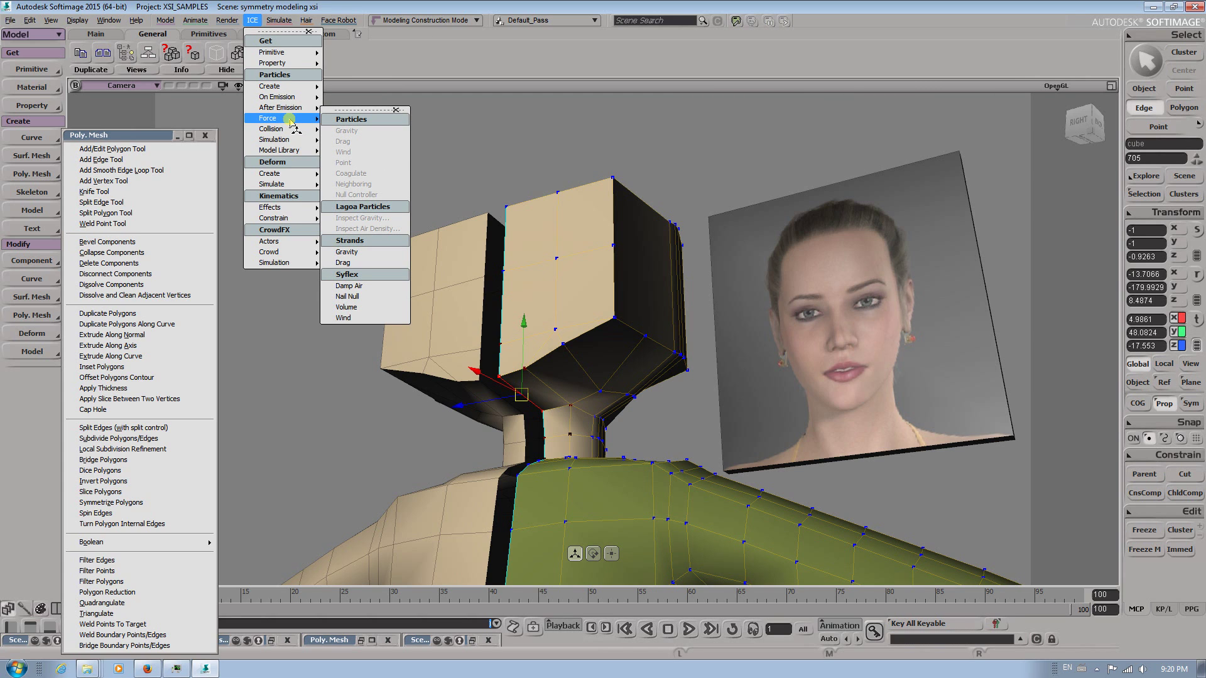
pyautogui.moveTo(303, 186)
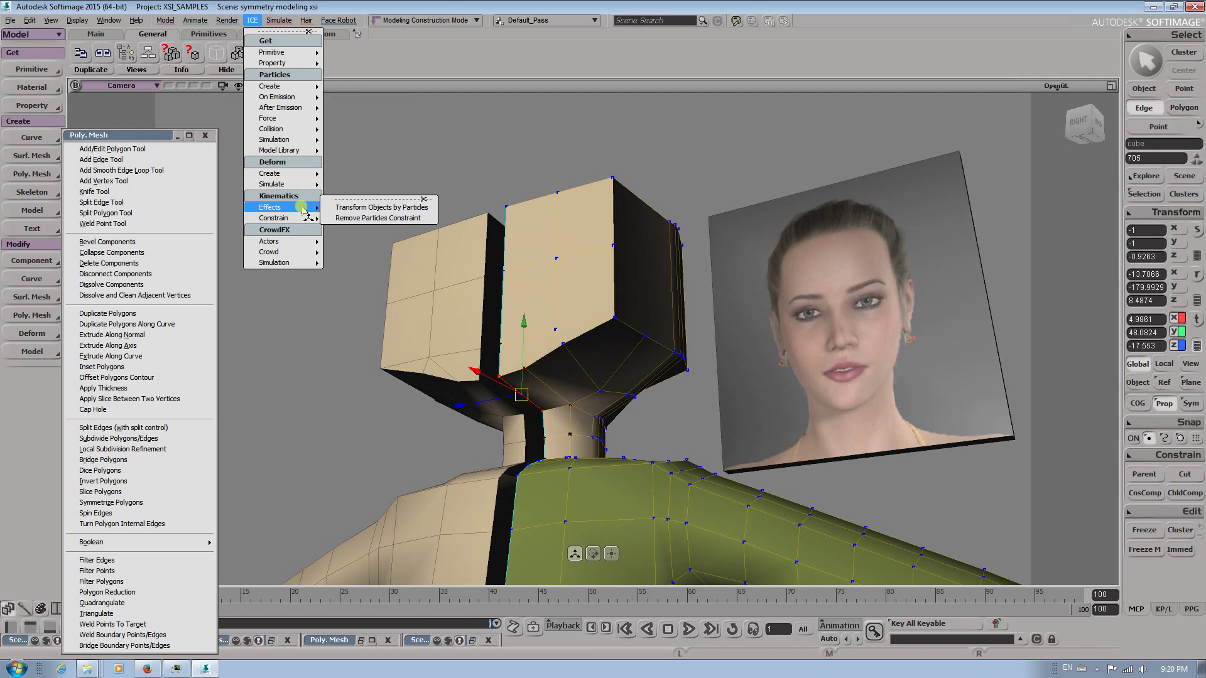
pyautogui.moveTo(272, 27)
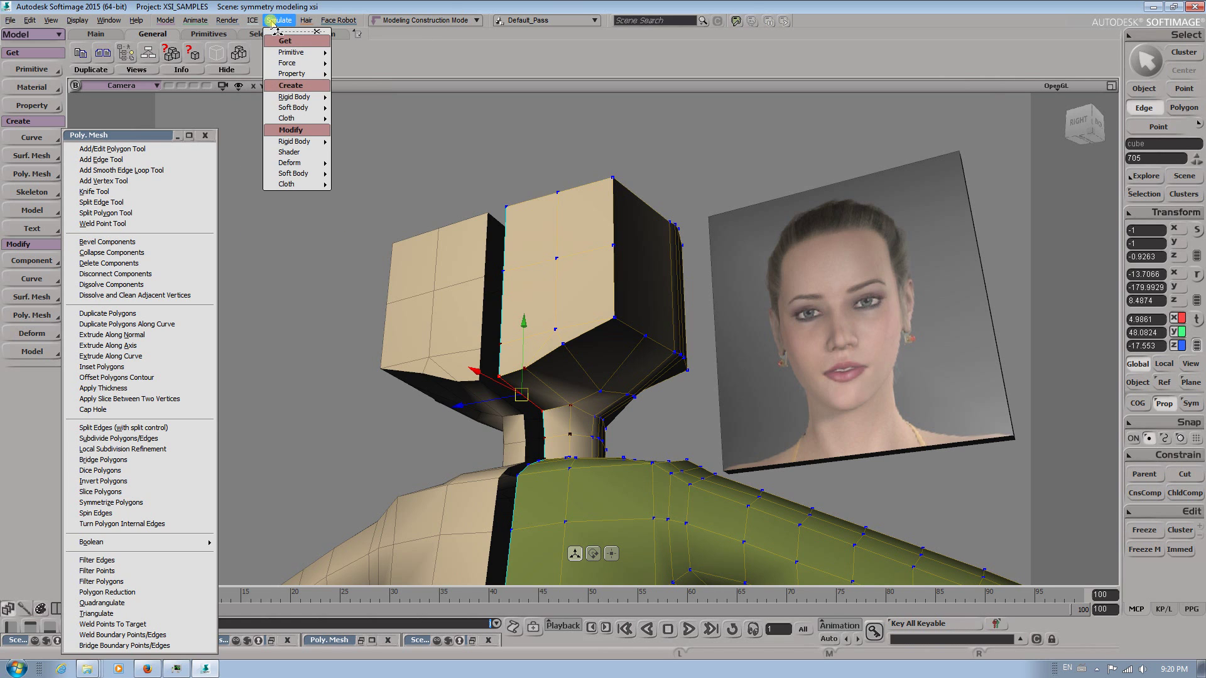
pyautogui.moveTo(307, 21)
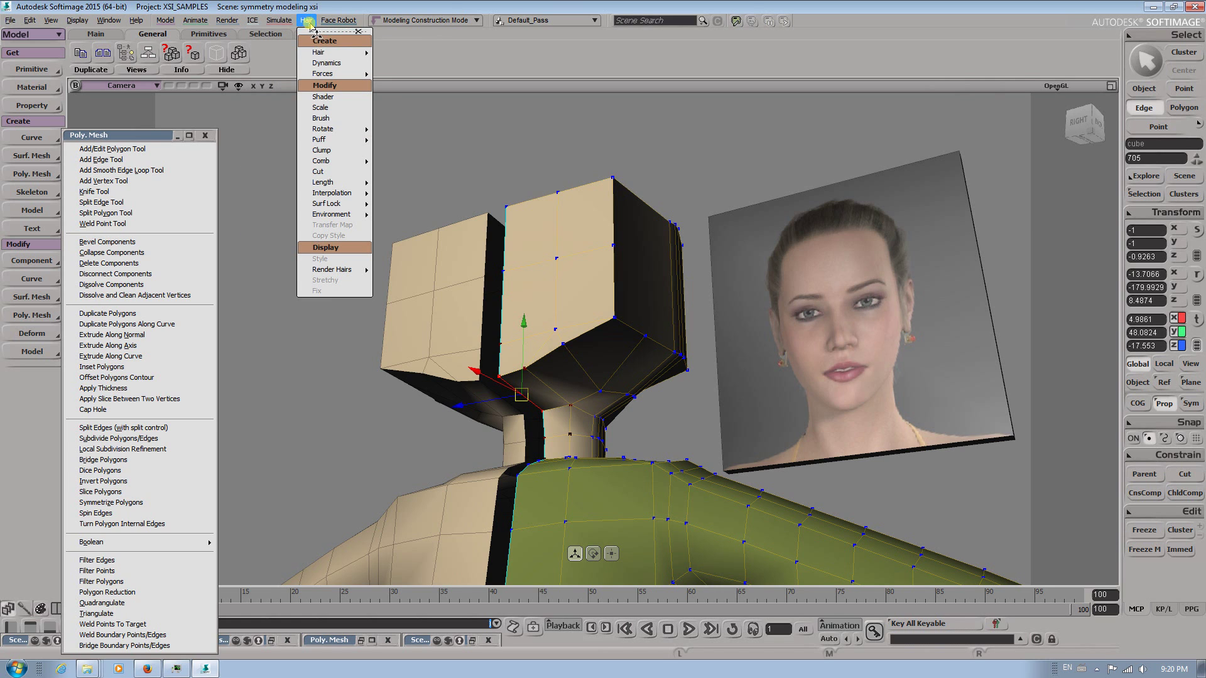
pyautogui.moveTo(331, 215)
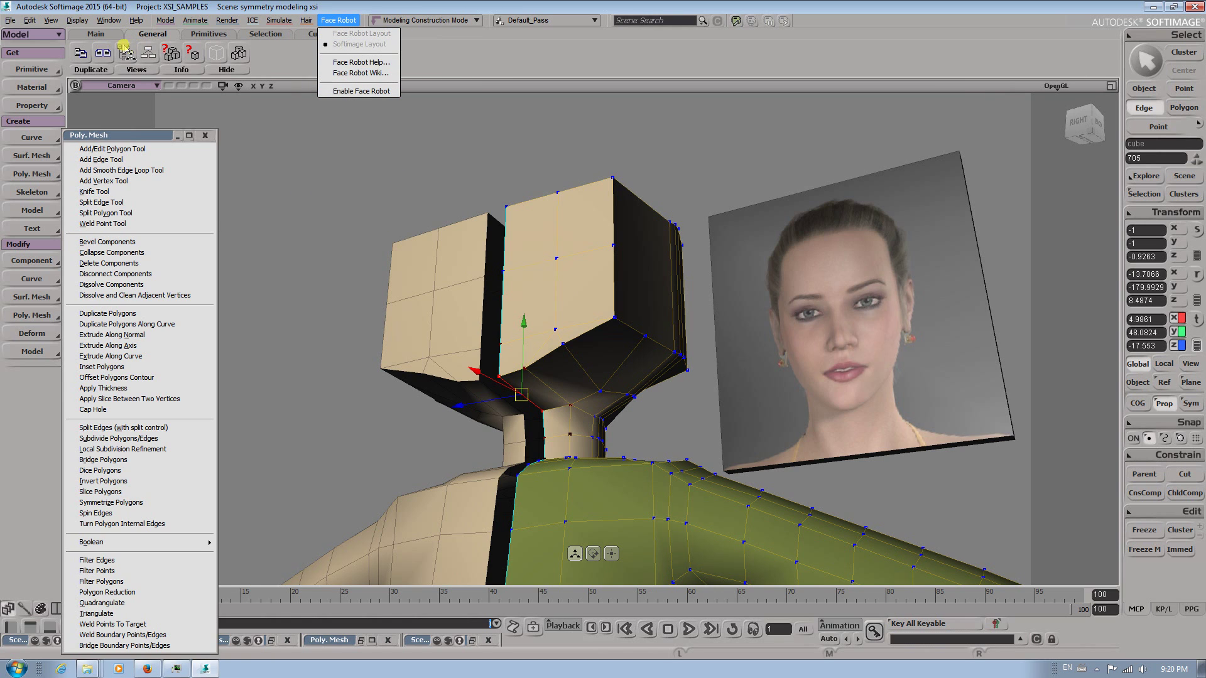
pyautogui.click(17, 453)
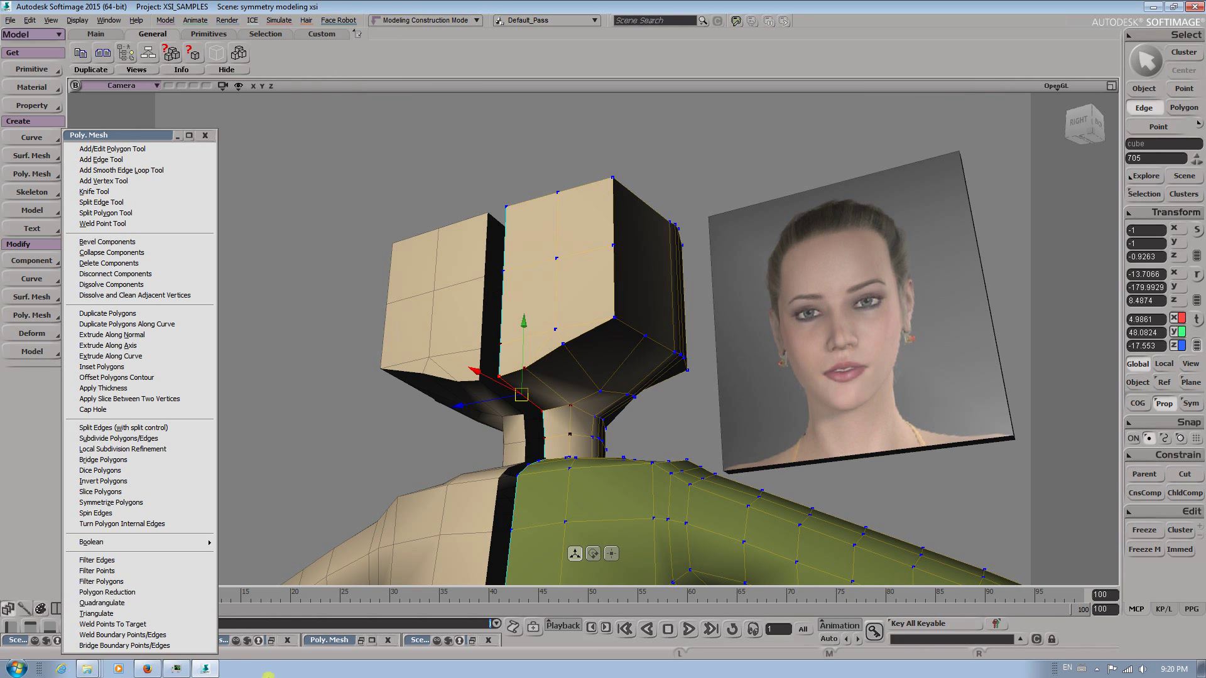
pyautogui.click(338, 20)
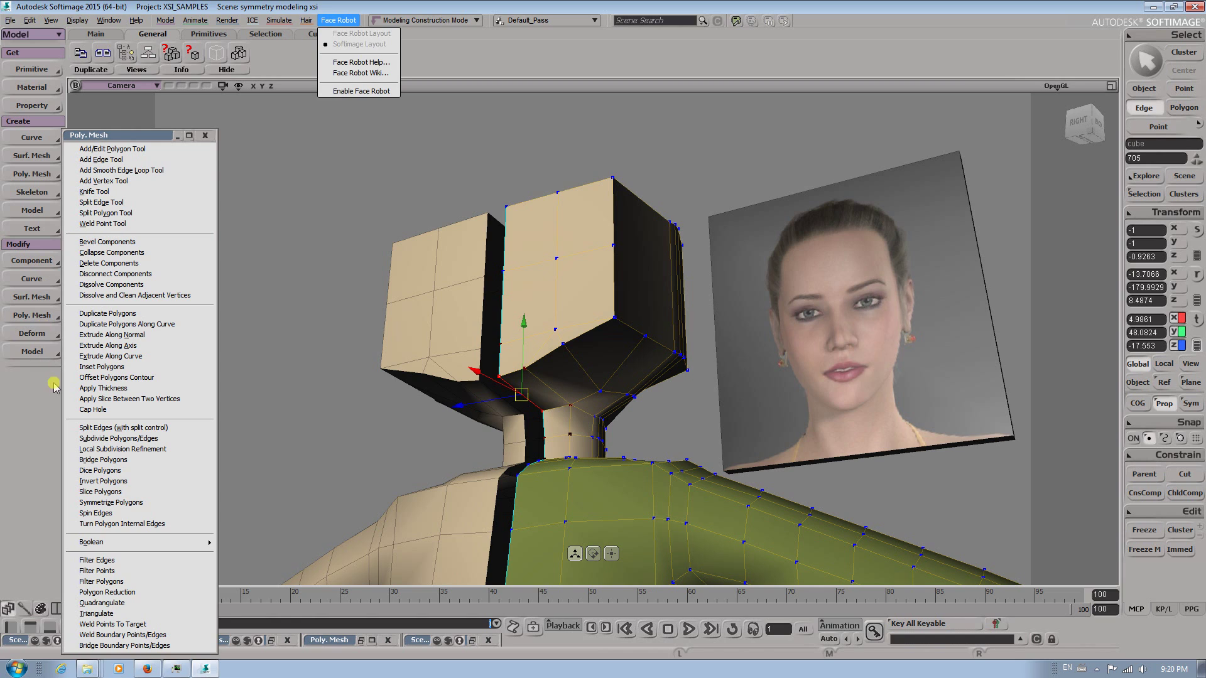
pyautogui.click(52, 411)
# Switch to the Animate toolset and open the Shape Manager for the body half, placing its window lower over the viewport
pyautogui.click(31, 34)
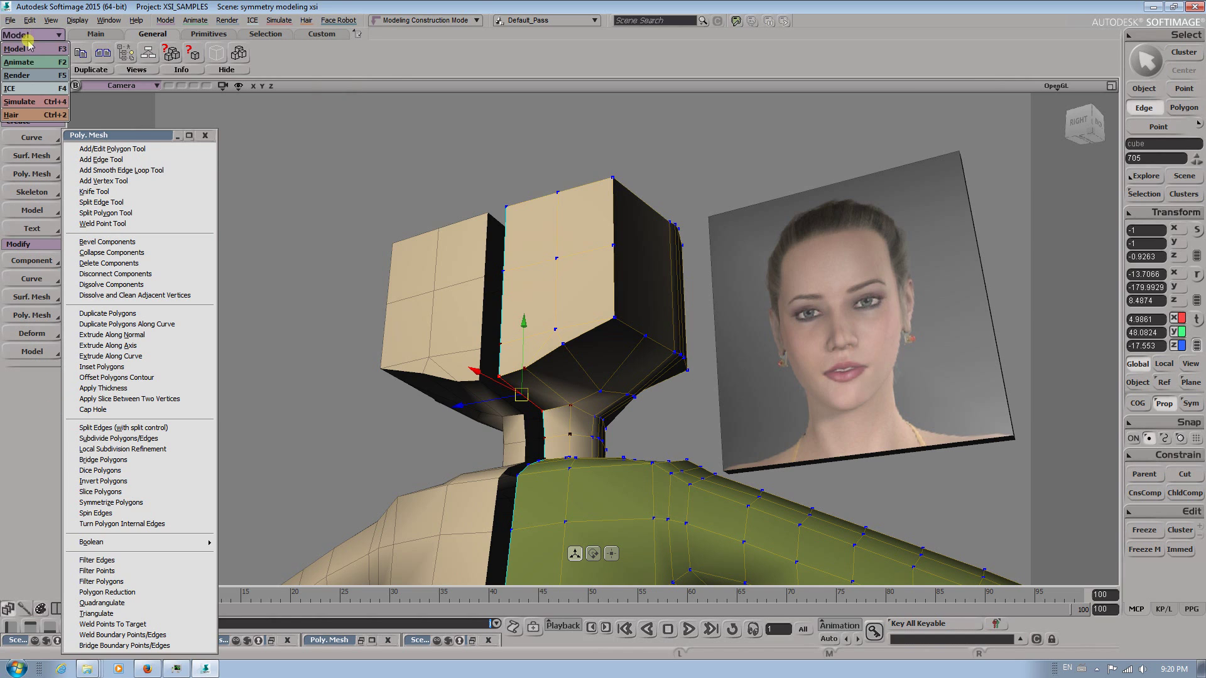
pyautogui.click(12, 70)
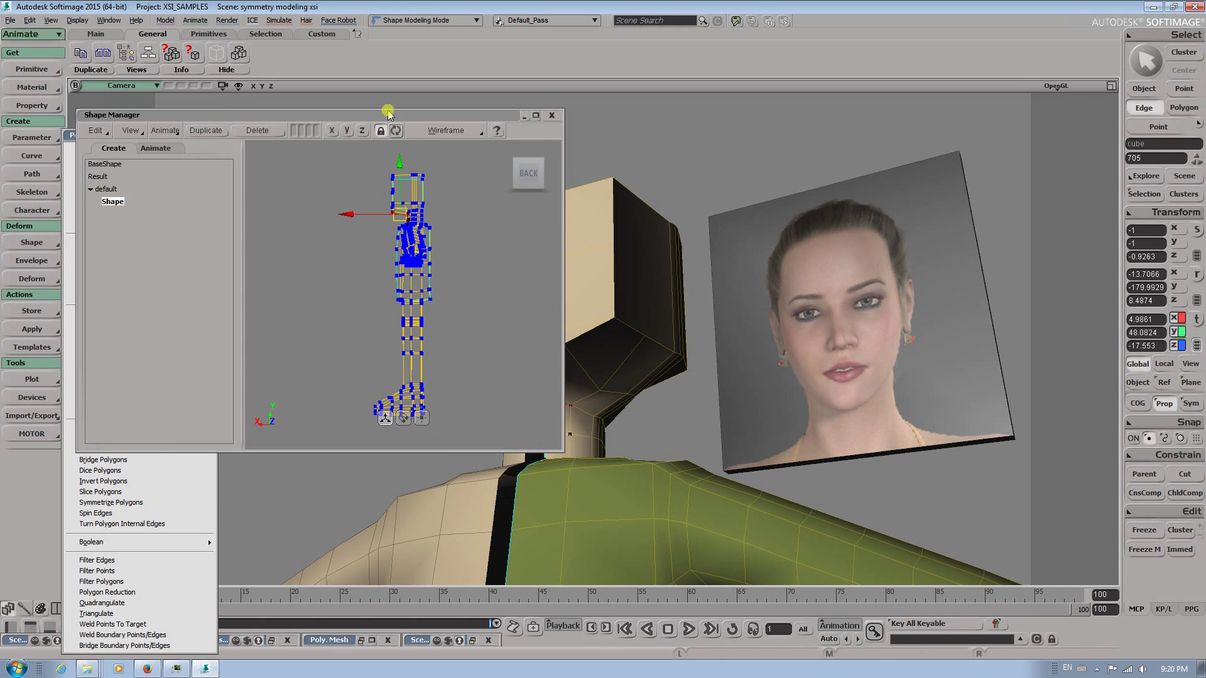
pyautogui.moveTo(386, 118); pyautogui.dragTo(426, 170)
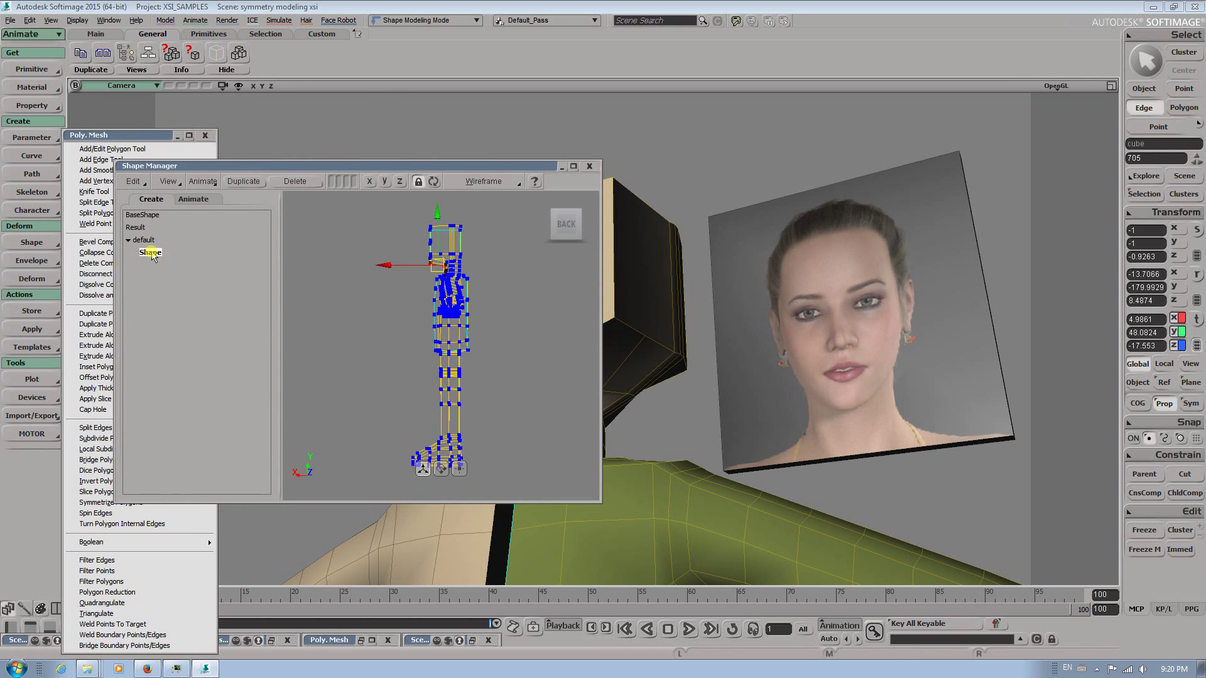
# Show the body half from the right in the Shape Manager preview and set the preview's display mode to Shaded
pyautogui.press('m')
pyautogui.click(664, 324)
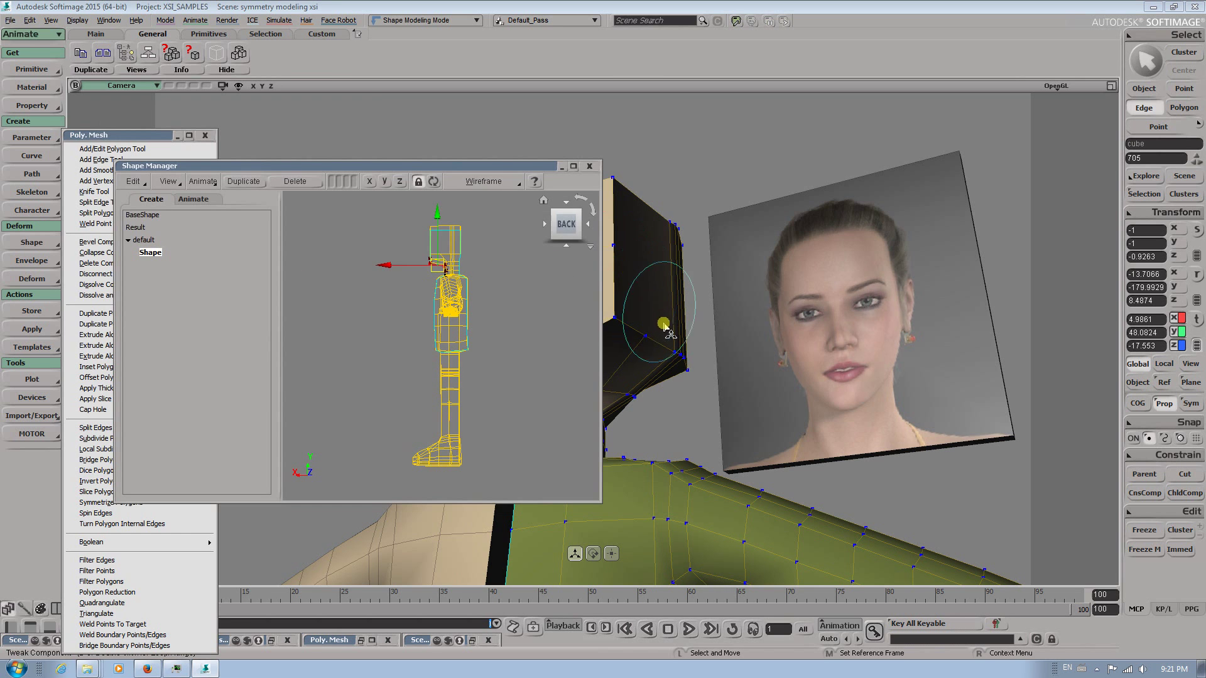
pyautogui.press('s')
pyautogui.moveTo(660, 320); pyautogui.dragTo(702, 345)
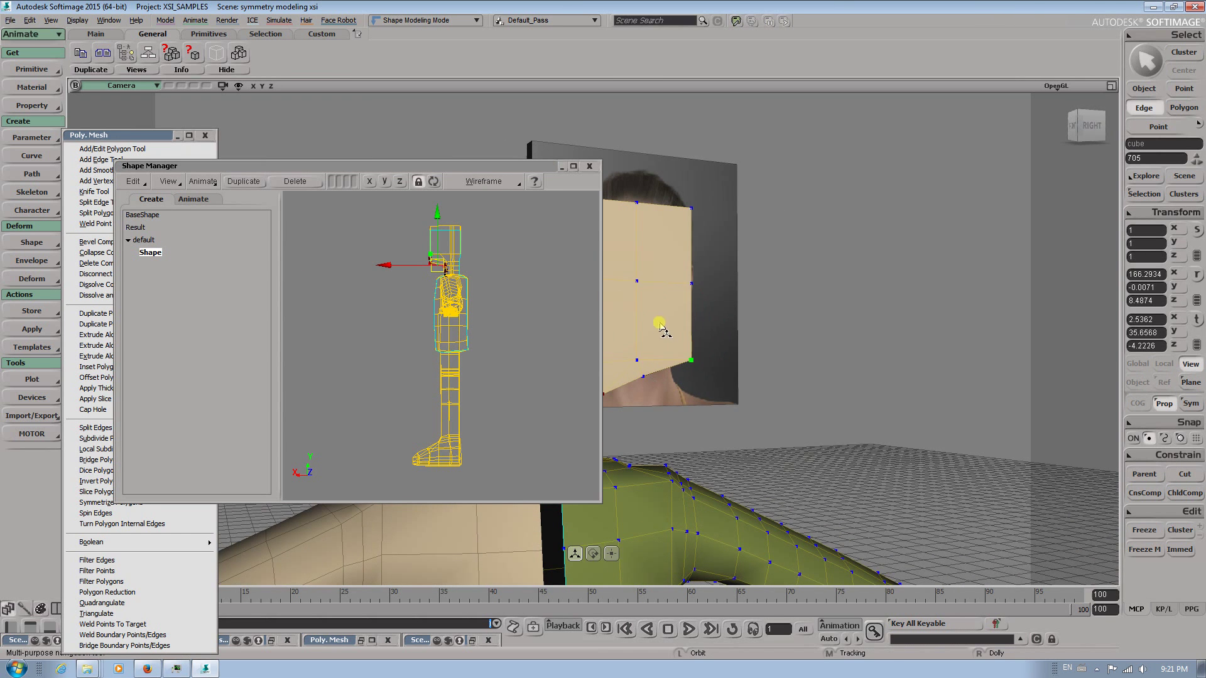
pyautogui.click(548, 228)
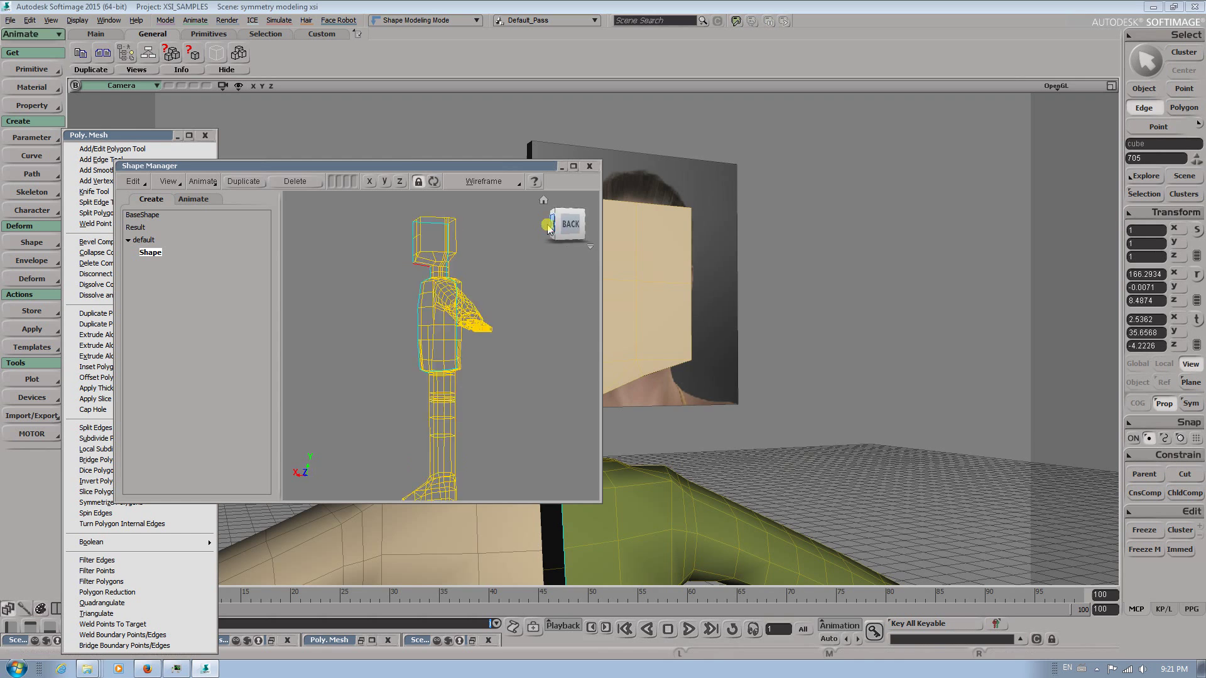
pyautogui.moveTo(544, 272); pyautogui.dragTo(441, 337, button='middle')
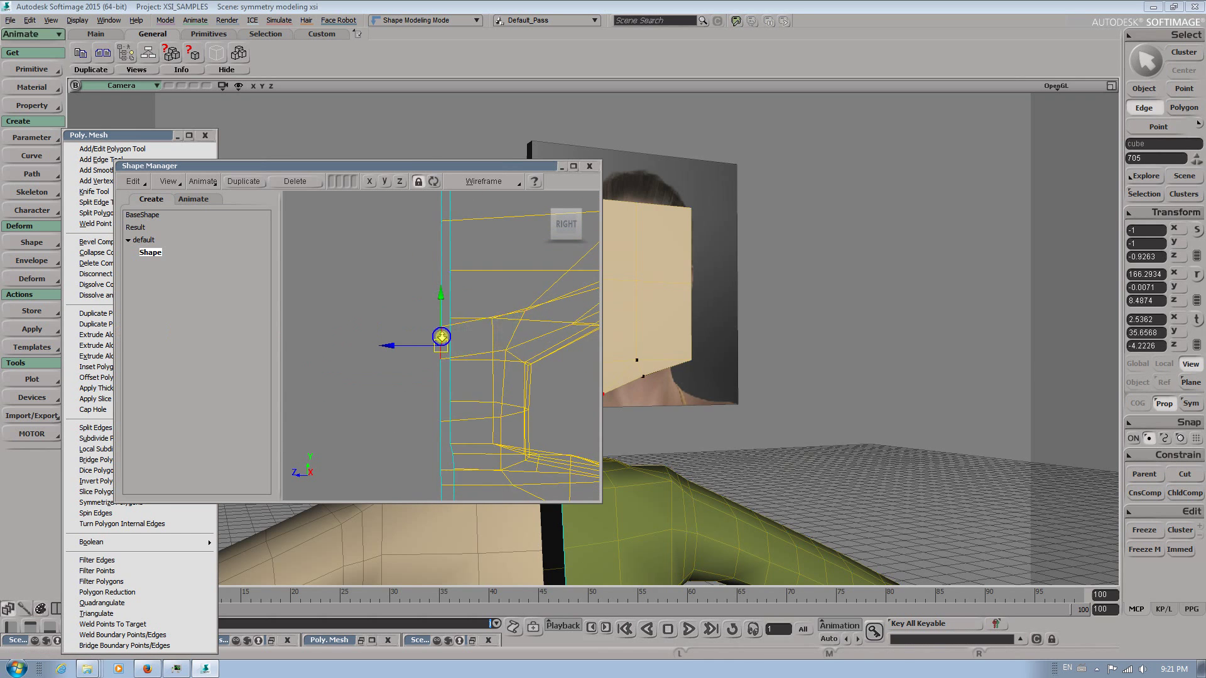
pyautogui.click(487, 182)
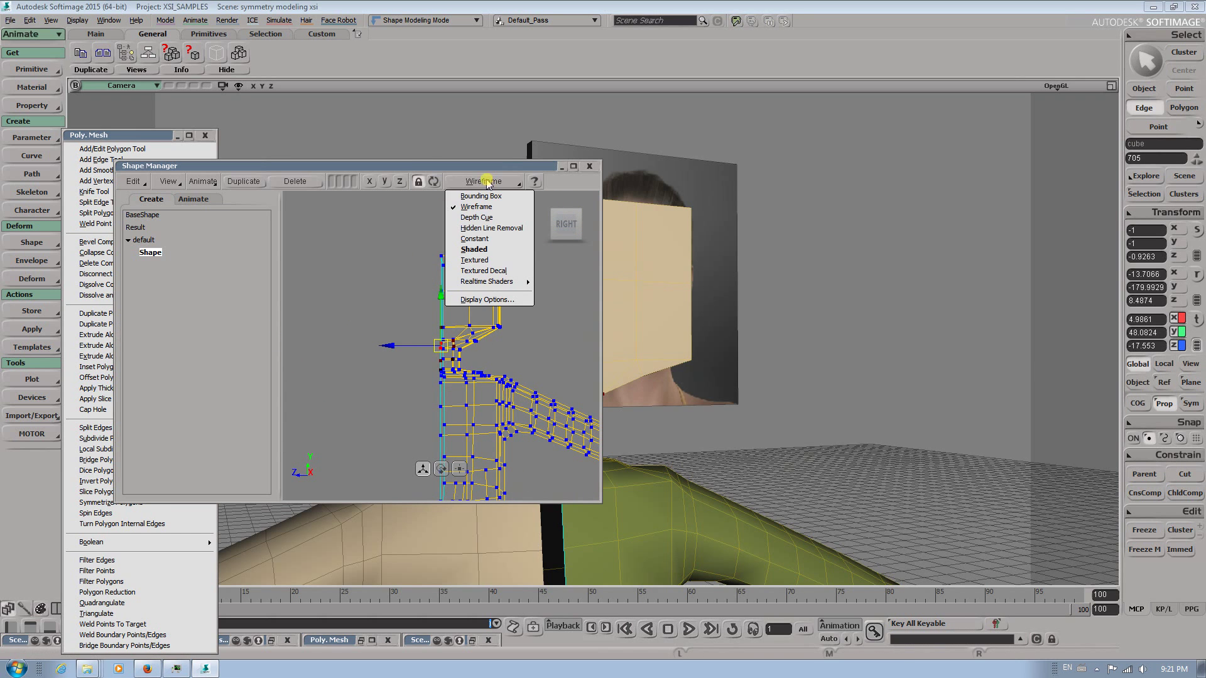
pyautogui.click(491, 249)
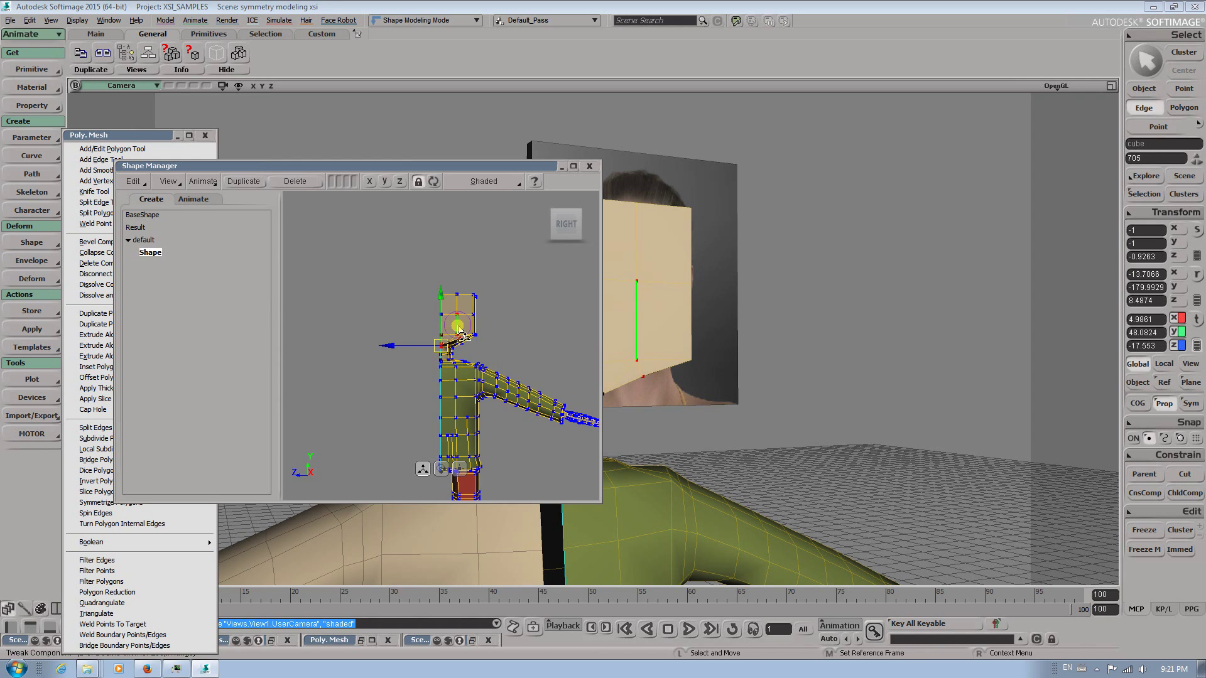
# Examine the Shape Manager's BaseShape and Shape entries and its shape animation controls, ending back on shape creation
pyautogui.click(135, 215)
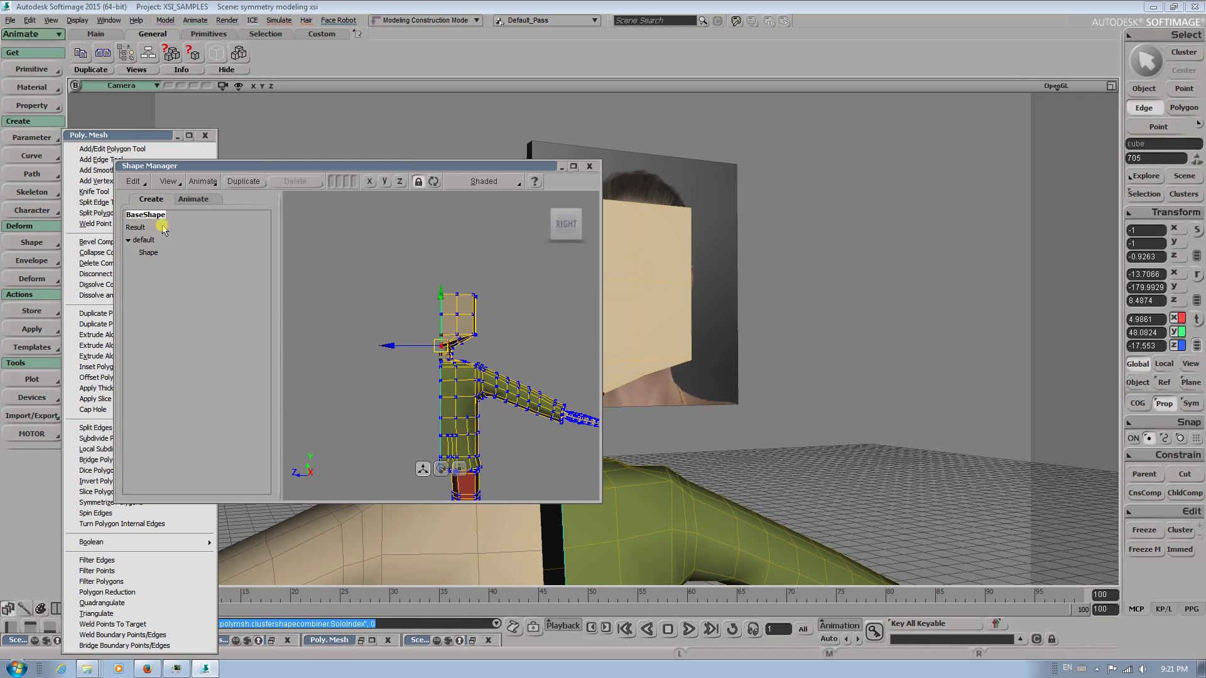
pyautogui.doubleClick(143, 245)
pyautogui.click(146, 254)
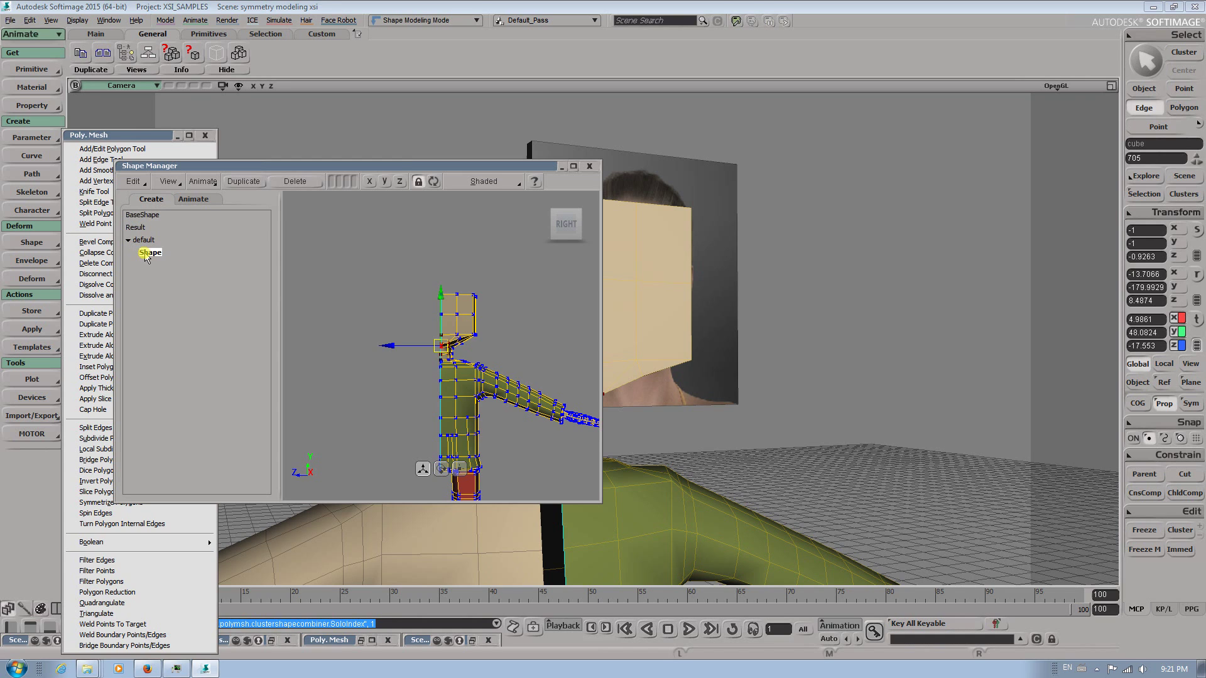
pyautogui.click(199, 200)
pyautogui.click(152, 199)
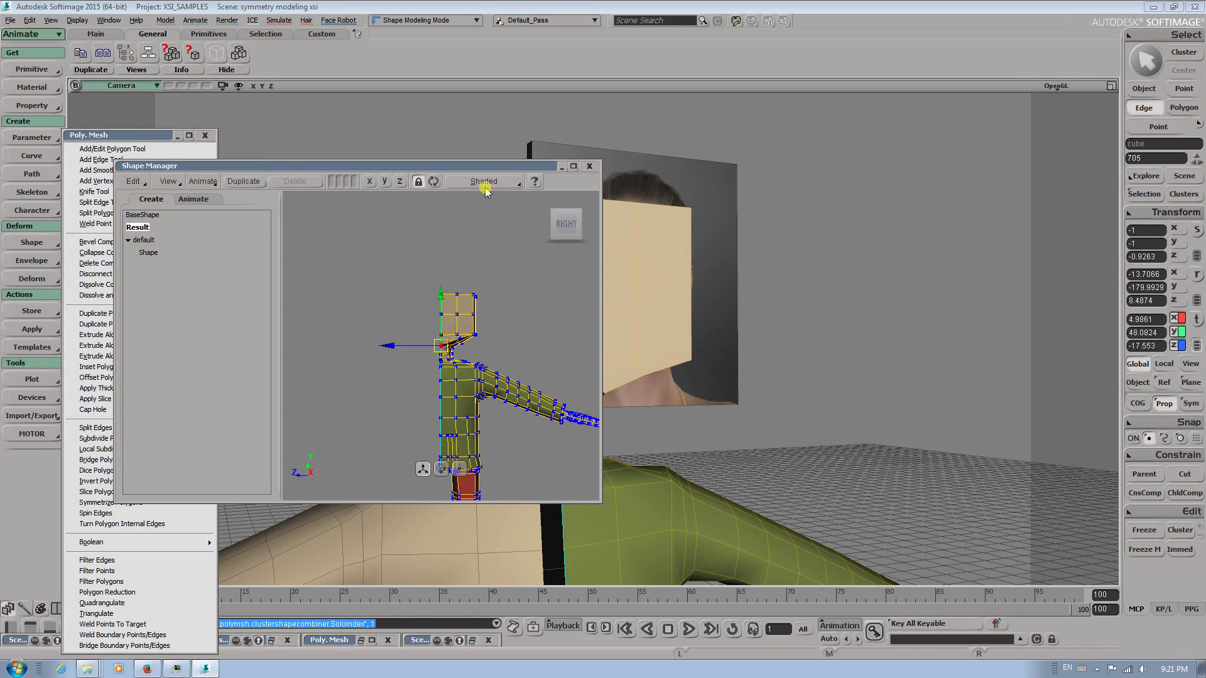
# Close the Shape Manager and return to the half head in the camera view
pyautogui.press('m')
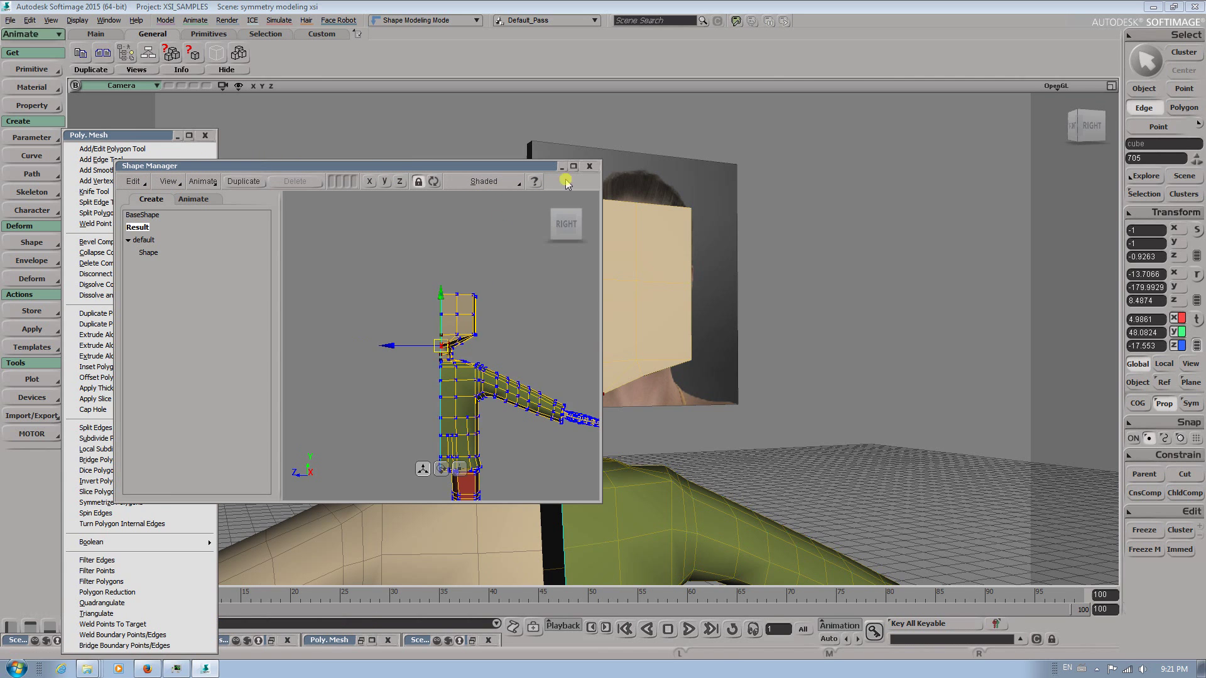
pyautogui.click(590, 165)
pyautogui.press('s')
pyautogui.moveTo(576, 270); pyautogui.dragTo(579, 318)
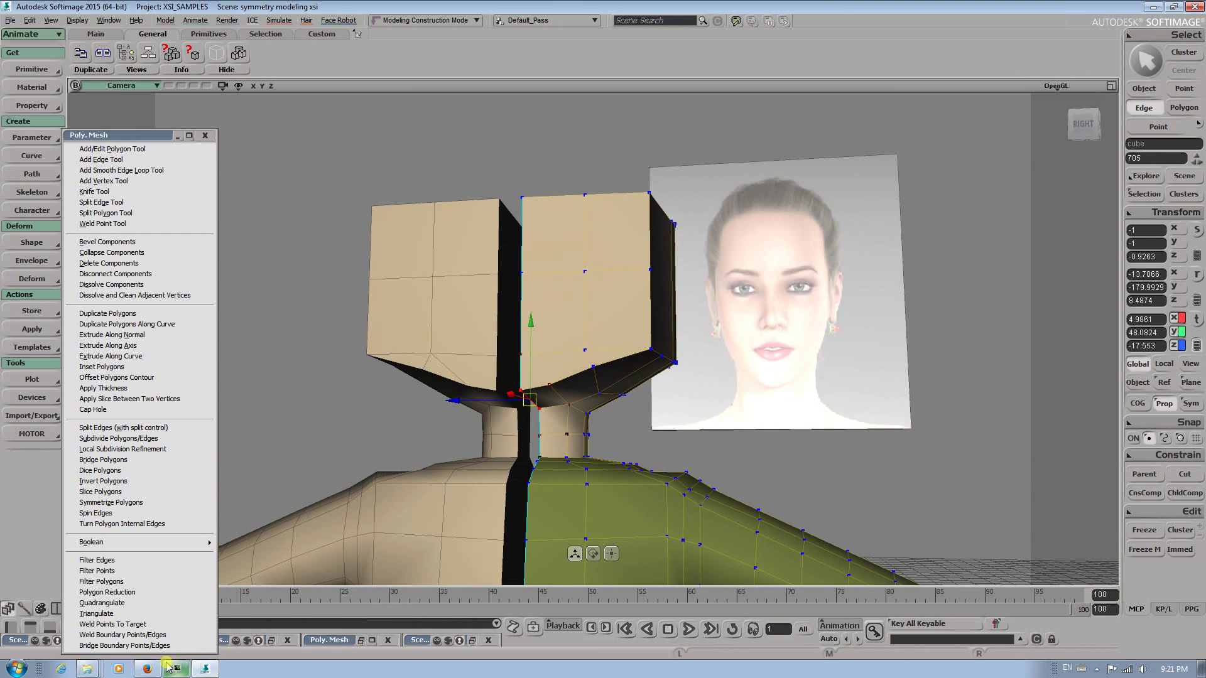
pyautogui.click(144, 669)
pyautogui.click(199, 669)
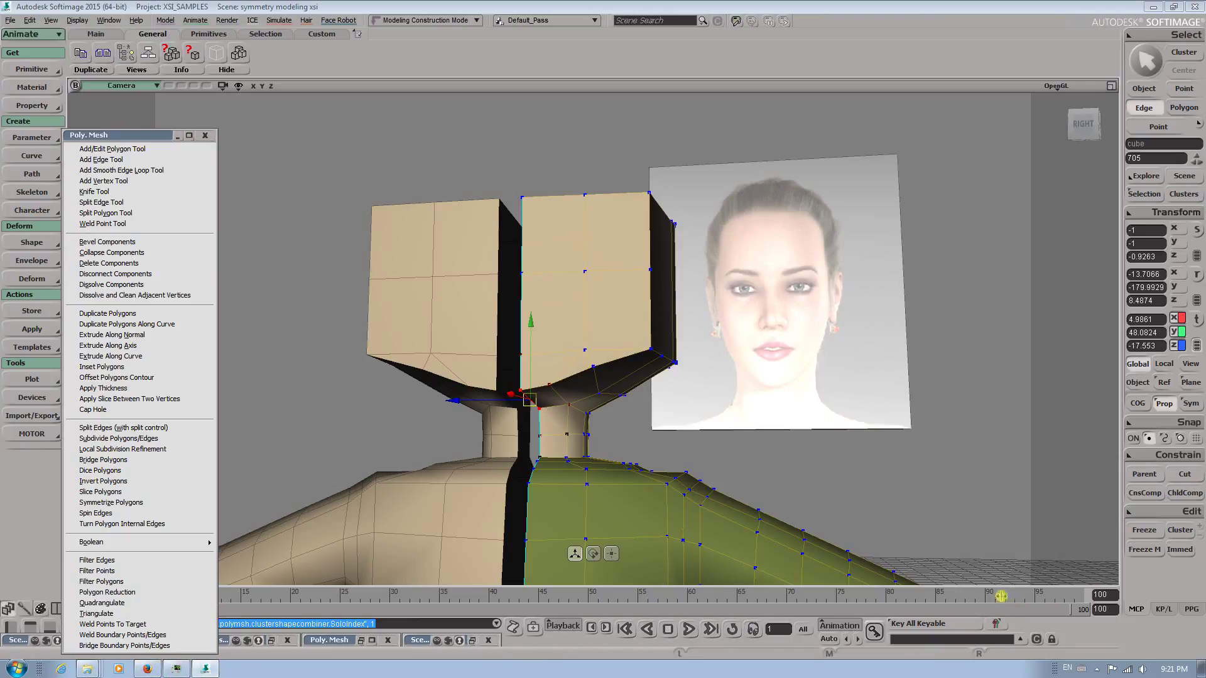
pyautogui.click(1095, 670)
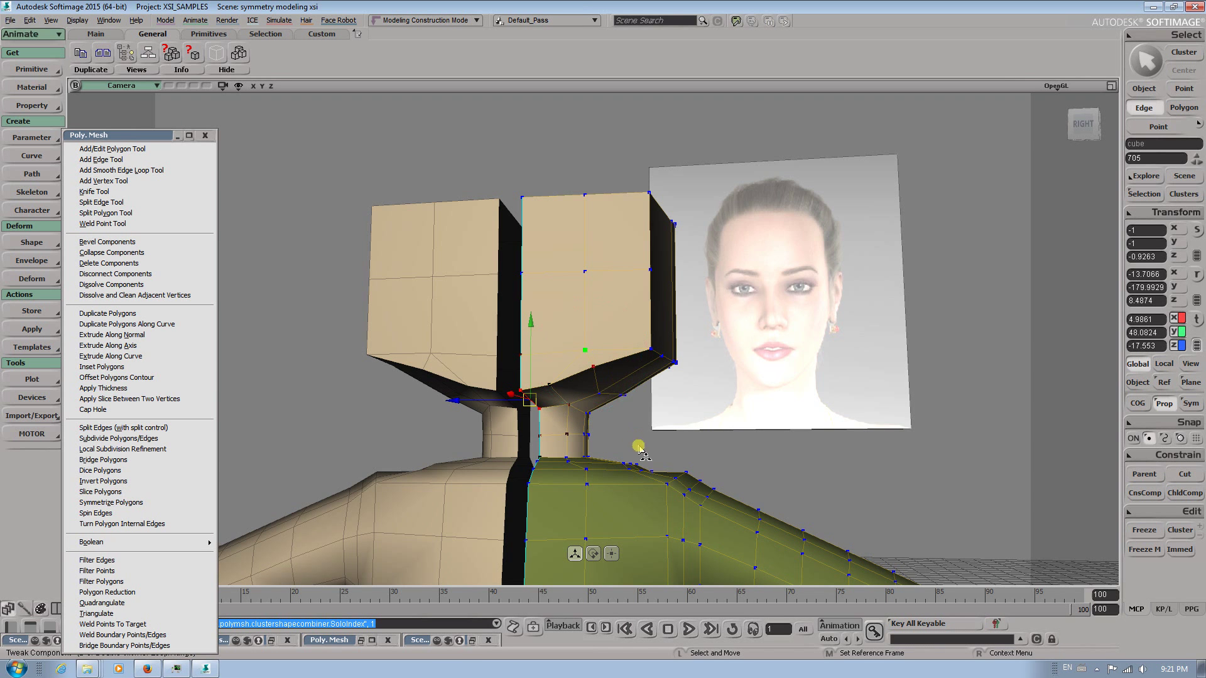
pyautogui.press('s')
pyautogui.moveTo(596, 407); pyautogui.dragTo(734, 408, button='right')
pyautogui.moveTo(734, 409); pyautogui.dragTo(613, 350)
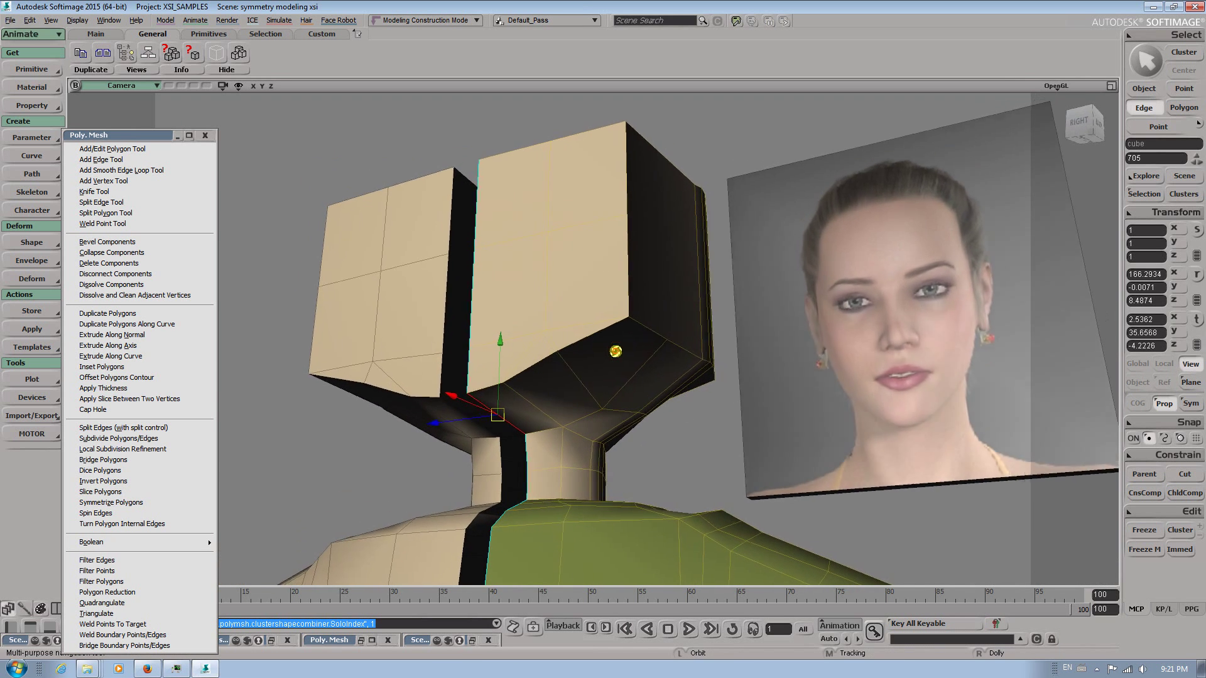
# Switch to Screen Recording Suite and stop the running screen recording
pyautogui.click(1096, 666)
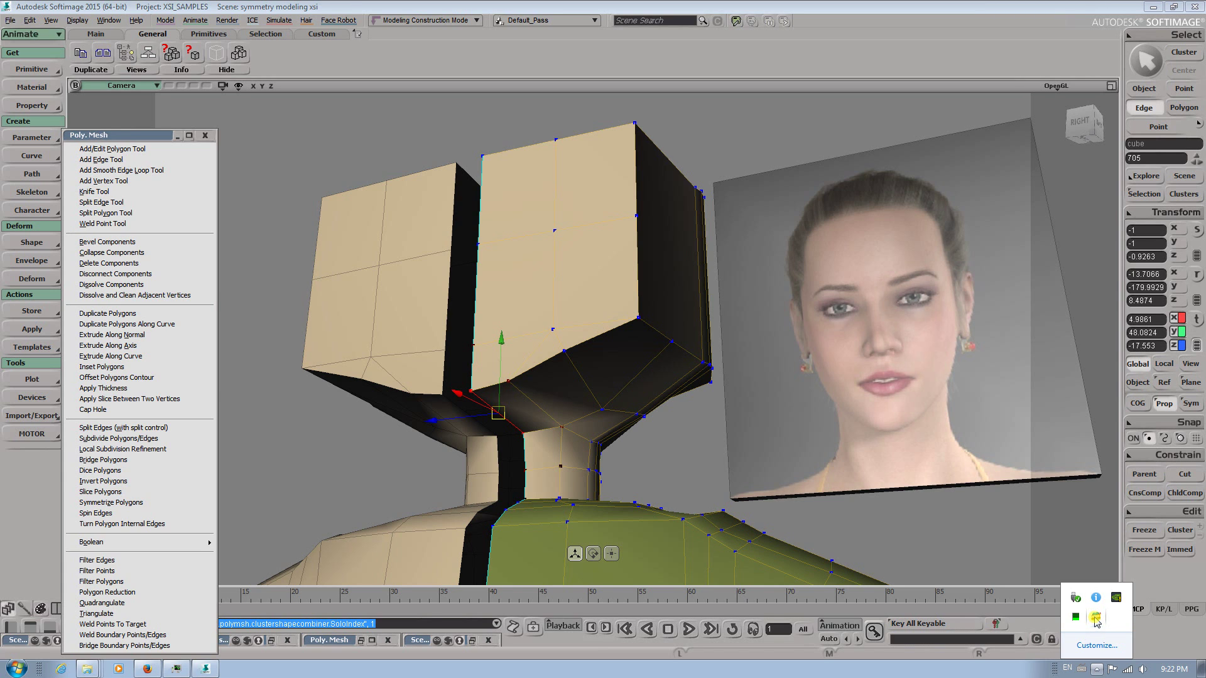
pyautogui.click(1096, 619)
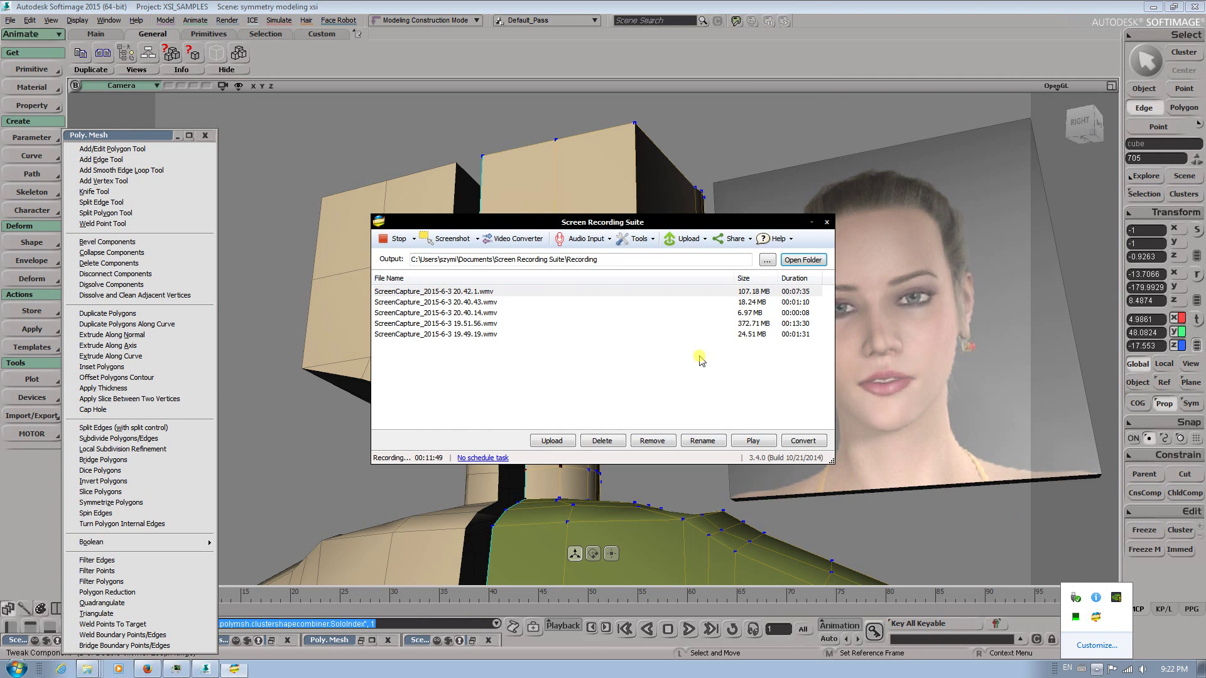
pyautogui.click(396, 241)
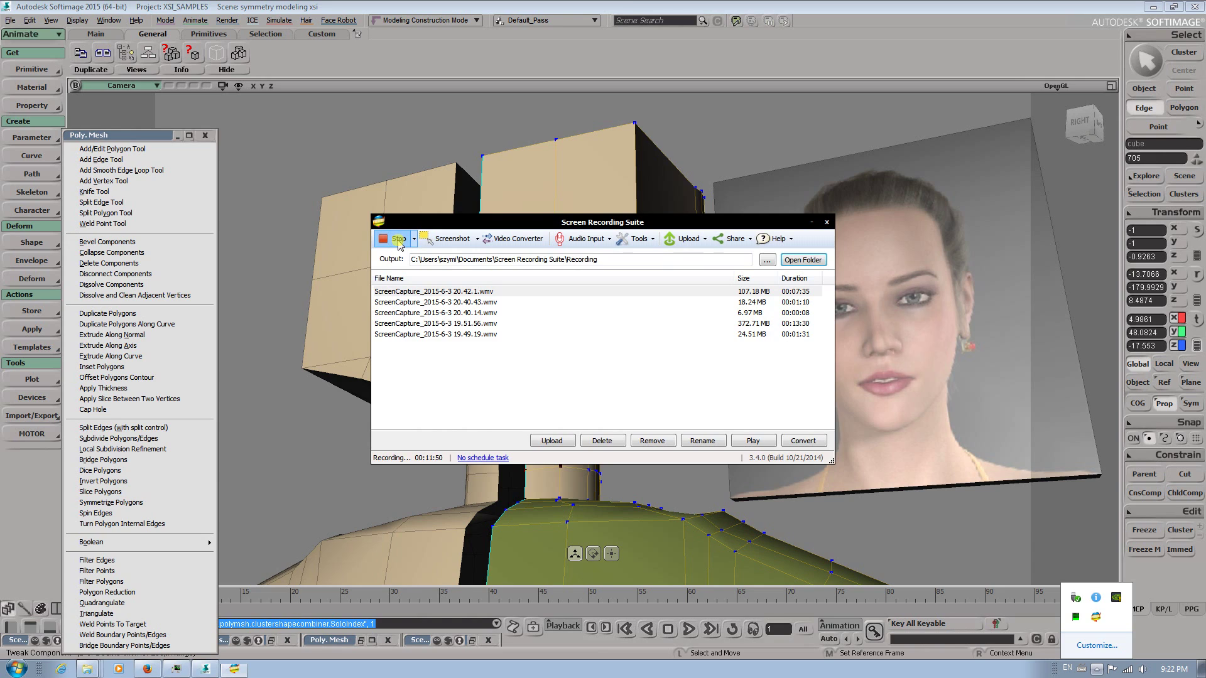